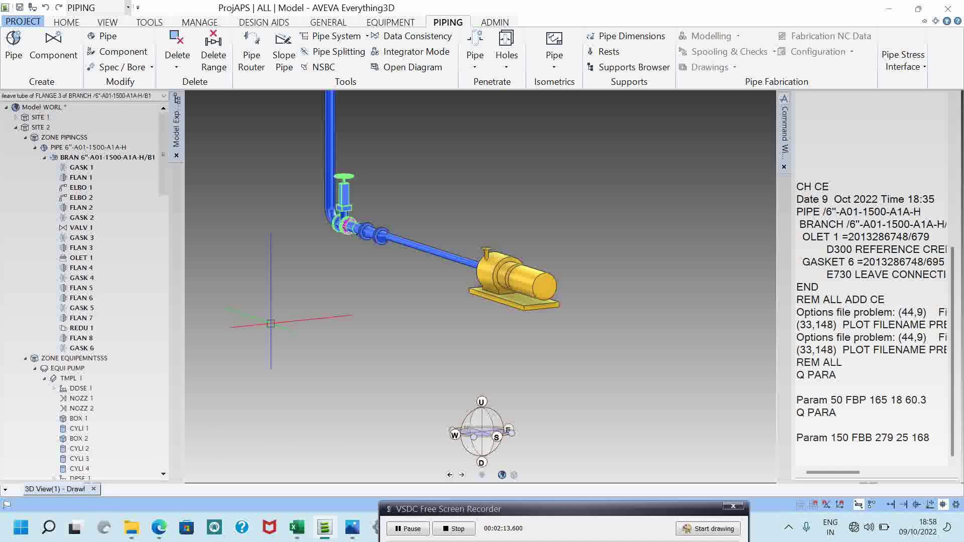
# Collapse the 6-inch pipe and the equipment zone under SITE 2 and make its piping zone the current element.
pyautogui.click(66, 149)
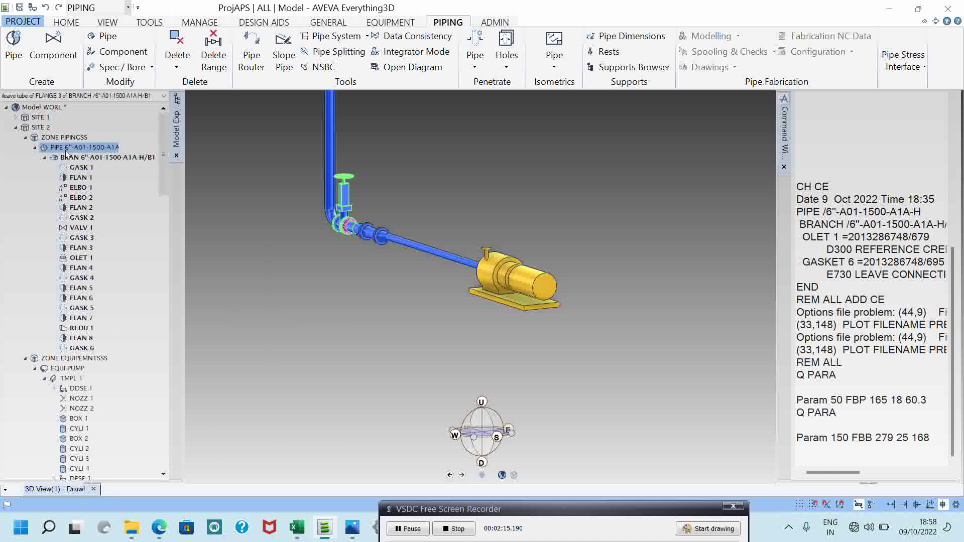
pyautogui.click(35, 148)
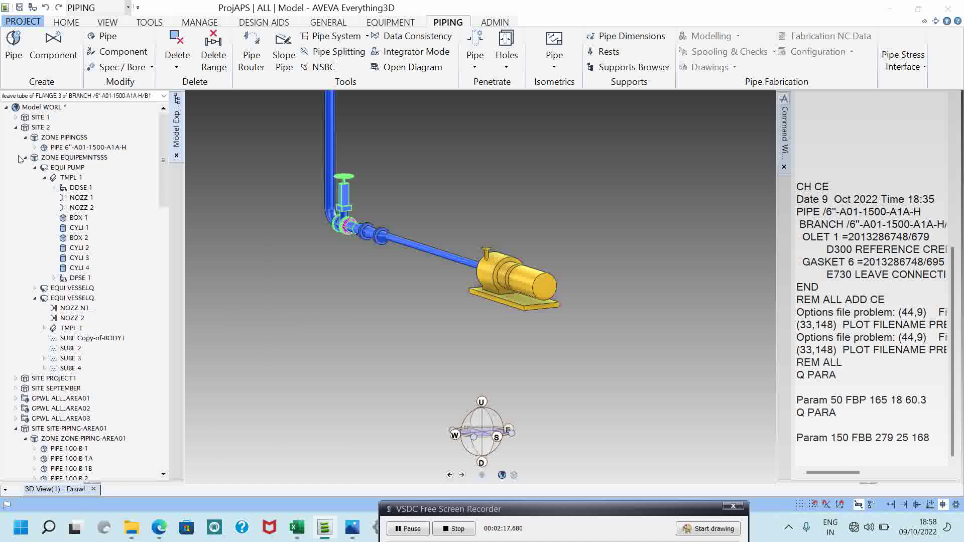
pyautogui.click(25, 157)
pyautogui.click(66, 138)
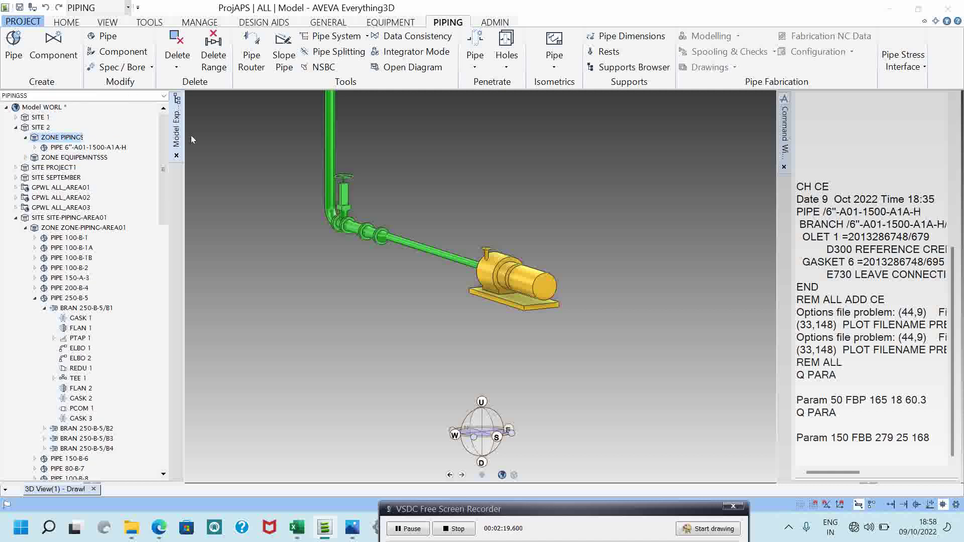
# Examine the existing pipe run between the vessel and the pump, together with the second vessel, from several directions.
pyautogui.scroll(-5, 545, 249)
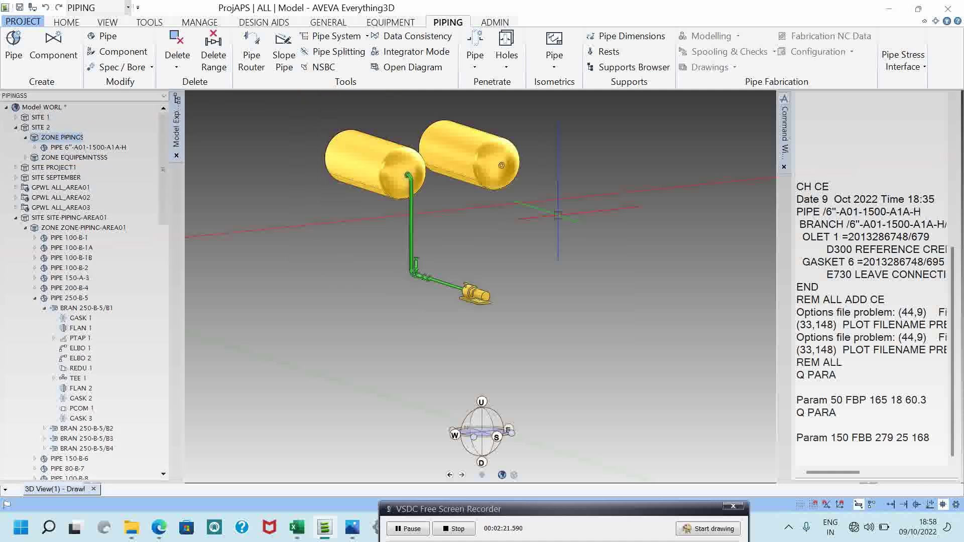
pyautogui.scroll(2, 524, 169)
pyautogui.moveTo(477, 177); pyautogui.dragTo(296, 236, button='middle')
pyautogui.scroll(2, 295, 237)
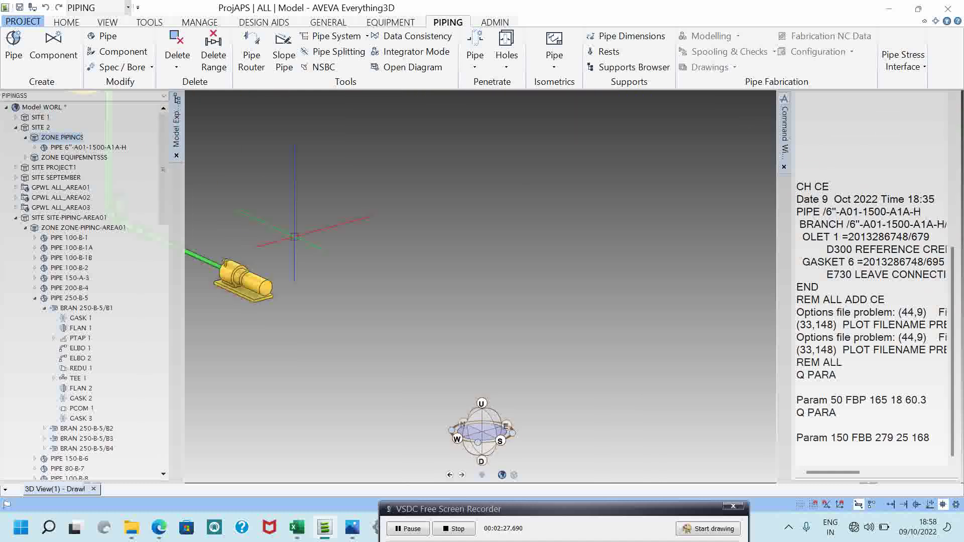
pyautogui.scroll(-3, 296, 233)
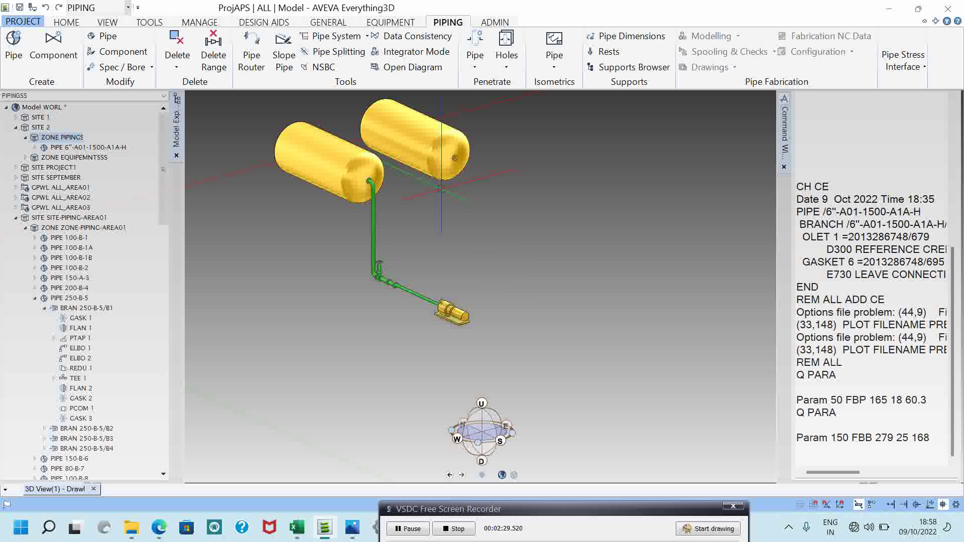
pyautogui.moveTo(446, 165); pyautogui.dragTo(509, 179, button='middle')
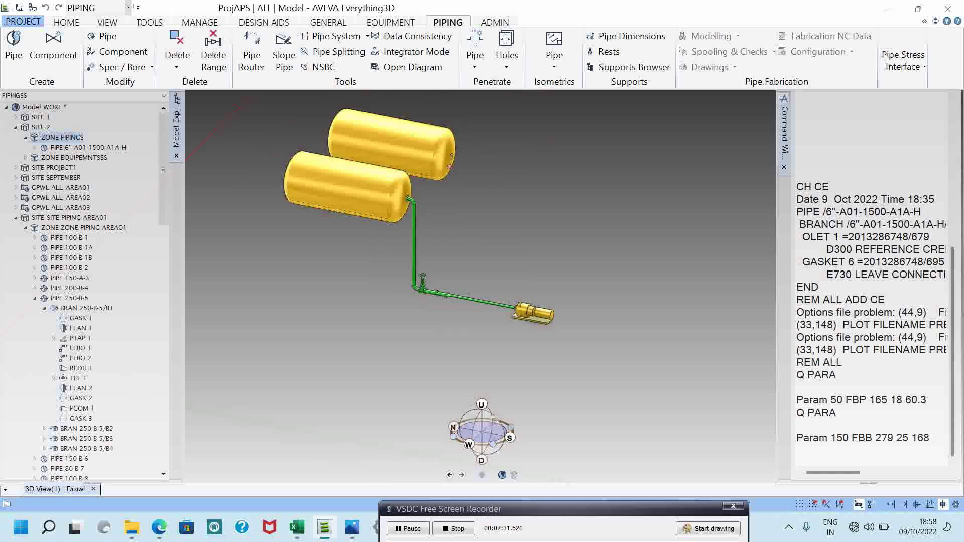
pyautogui.scroll(2, 518, 312)
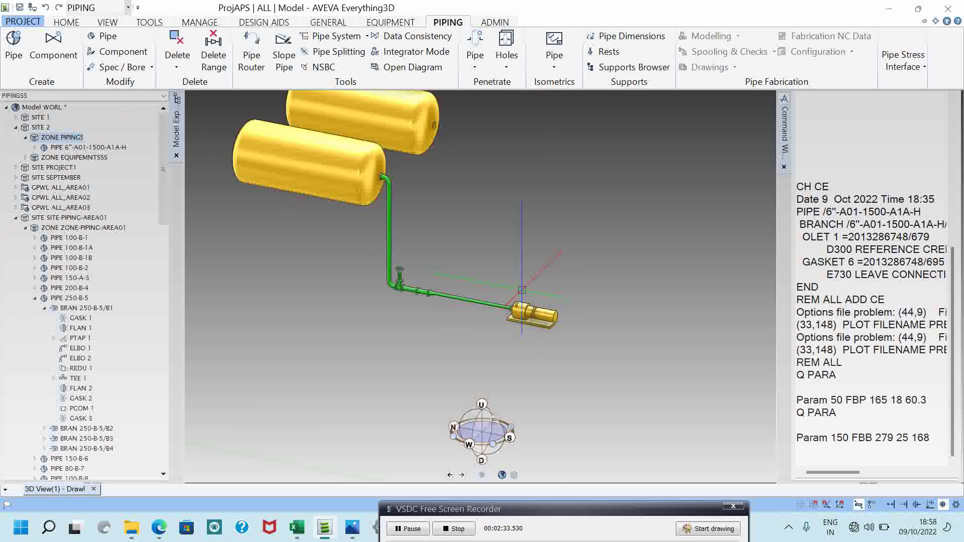
pyautogui.scroll(3, 519, 313)
pyautogui.moveTo(519, 311); pyautogui.dragTo(500, 308, button='middle')
pyautogui.scroll(1, 303, 291)
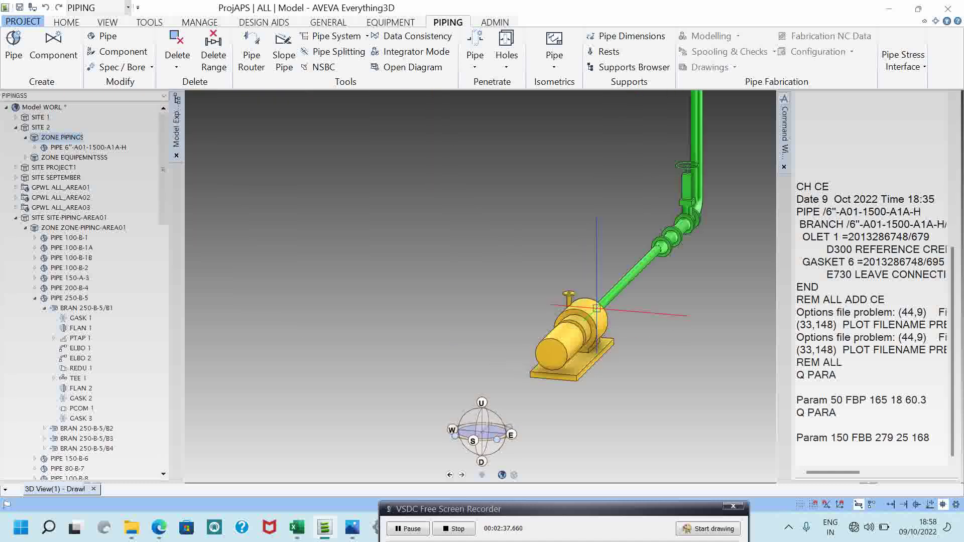
pyautogui.scroll(-2, 597, 304)
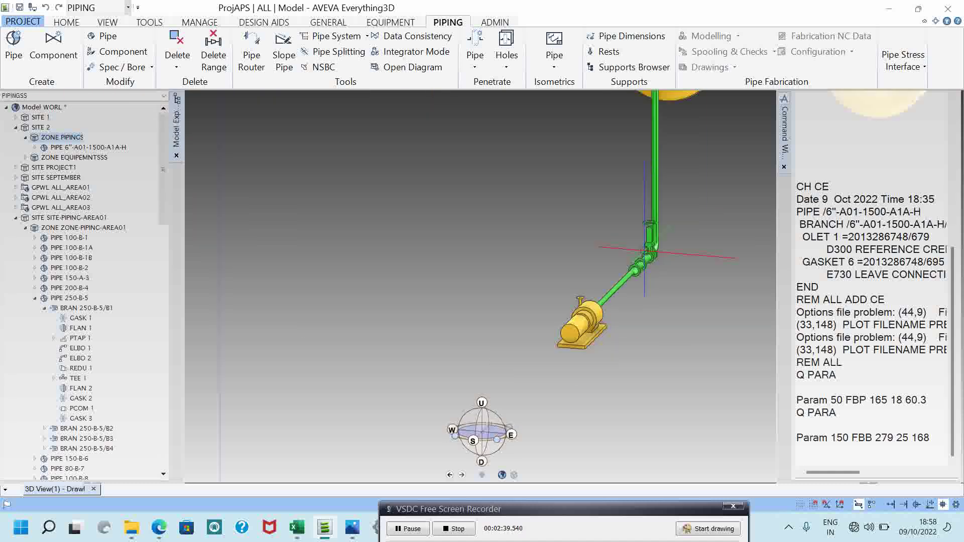
pyautogui.moveTo(652, 252); pyautogui.dragTo(749, 271, button='middle')
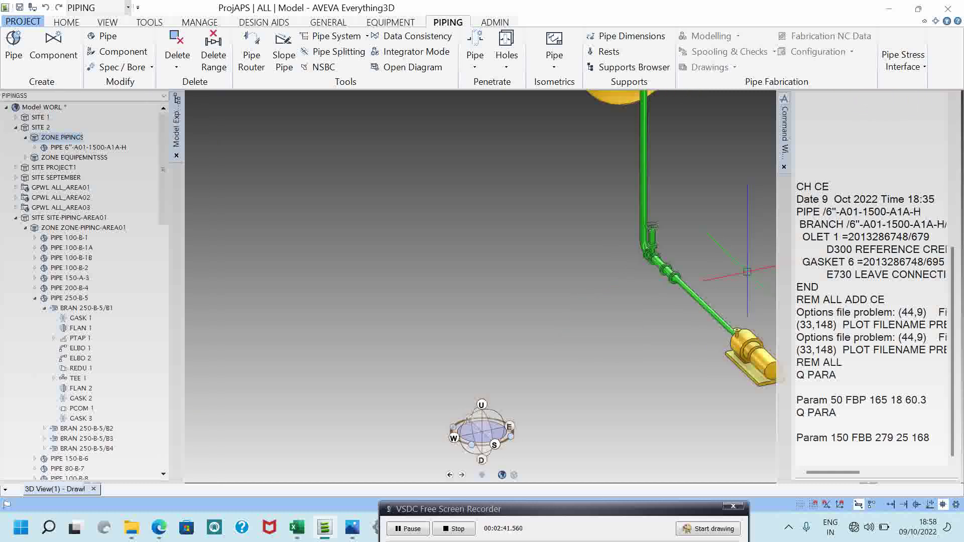
pyautogui.scroll(-2, 718, 261)
pyautogui.middleClick(720, 255)
pyautogui.scroll(-3, 573, 312)
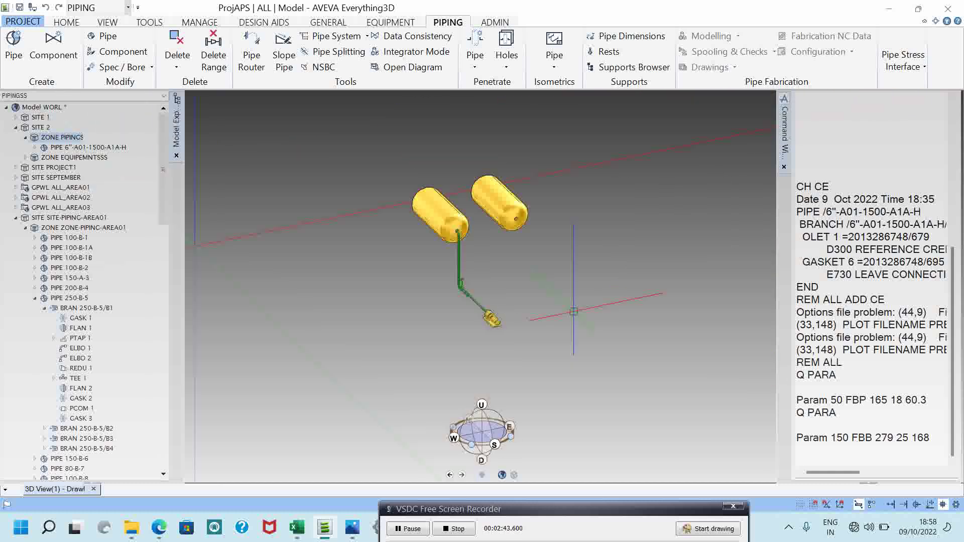
pyautogui.scroll(4, 495, 304)
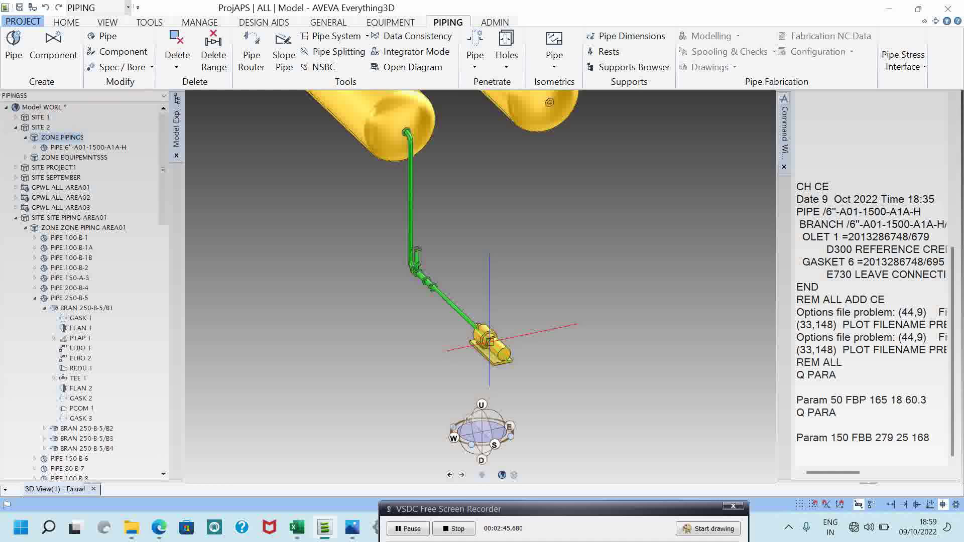
# Examine the pump's upright nozzle and its position relative to the existing pipe run up close.
pyautogui.moveTo(490, 341); pyautogui.dragTo(493, 324, button='middle')
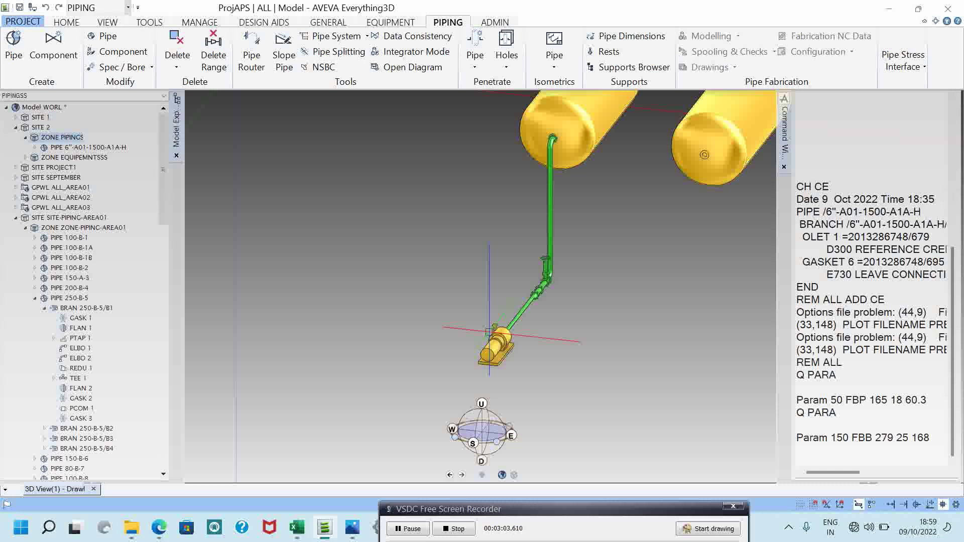
pyautogui.scroll(1, 506, 338)
pyautogui.moveTo(506, 339); pyautogui.dragTo(568, 228, button='middle')
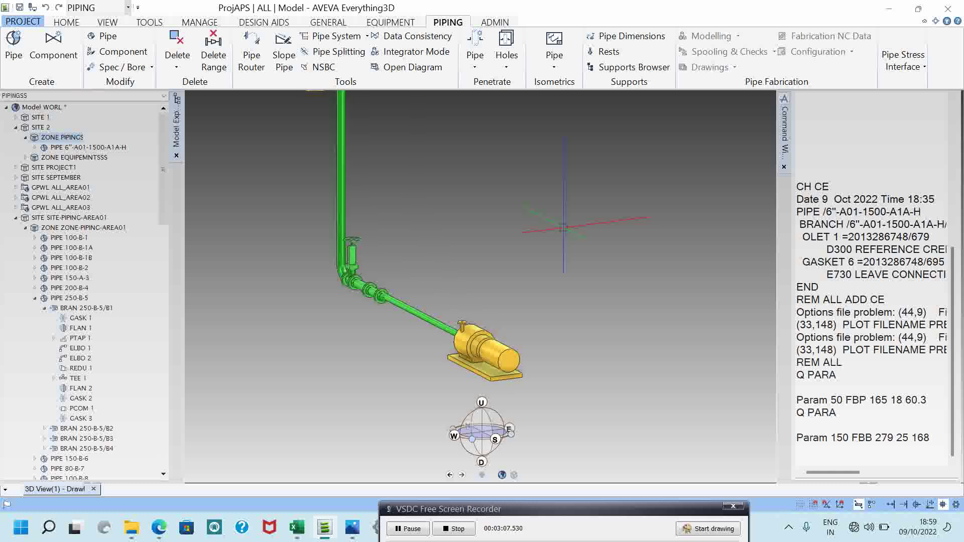
pyautogui.scroll(-3, 564, 227)
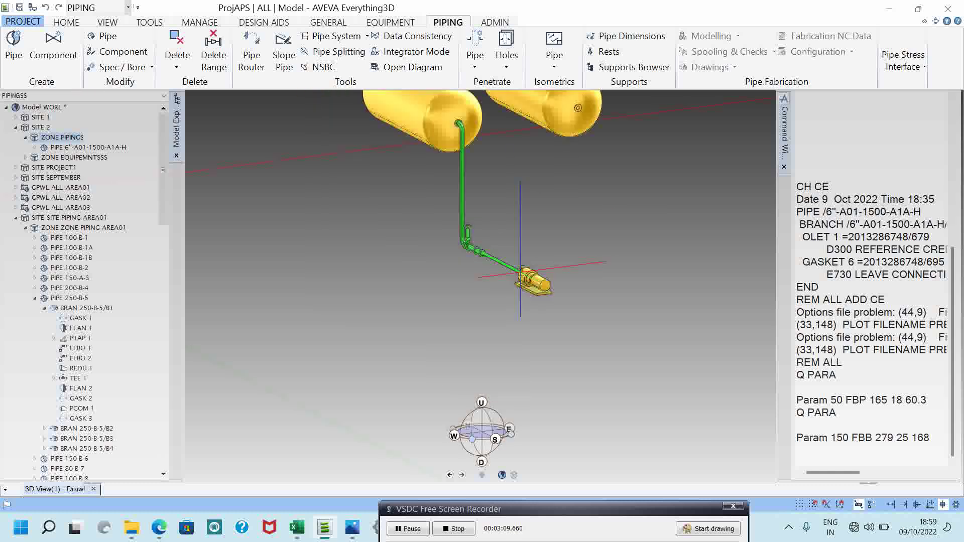
pyautogui.scroll(3, 522, 272)
pyautogui.scroll(2, 518, 251)
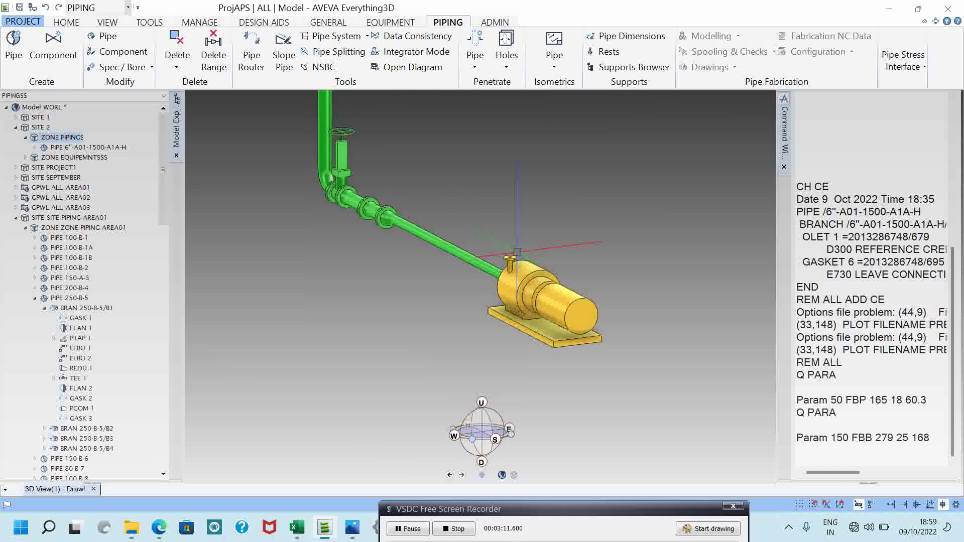
pyautogui.scroll(1, 518, 251)
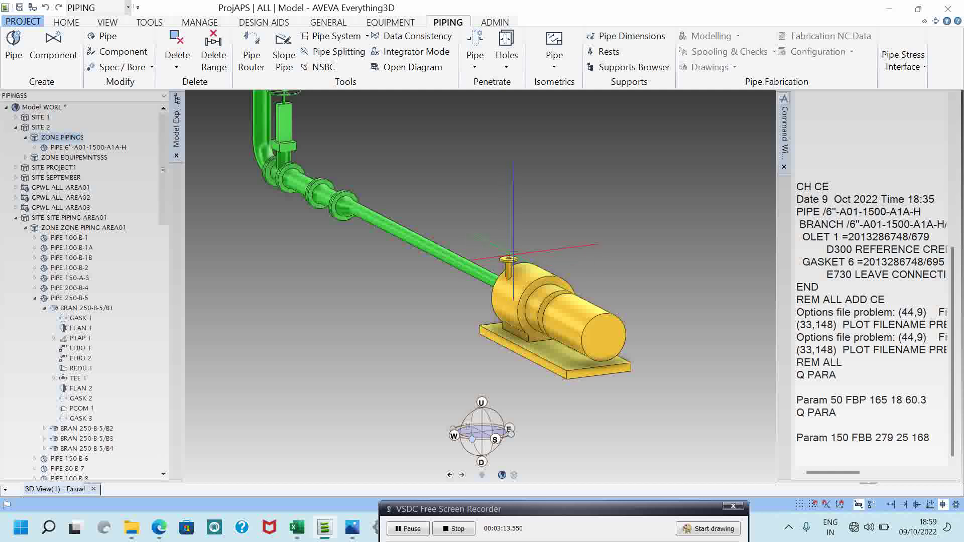
pyautogui.scroll(2, 512, 254)
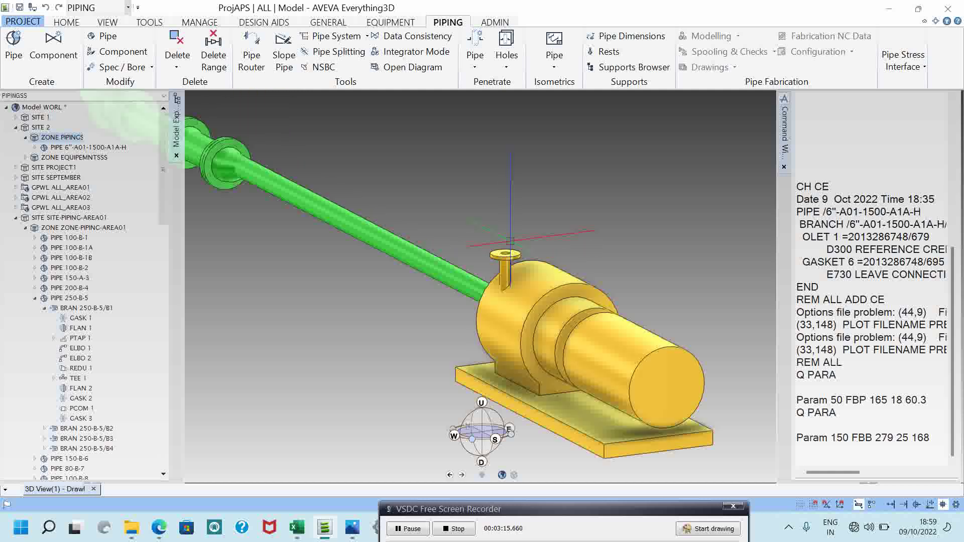
pyautogui.scroll(-4, 546, 249)
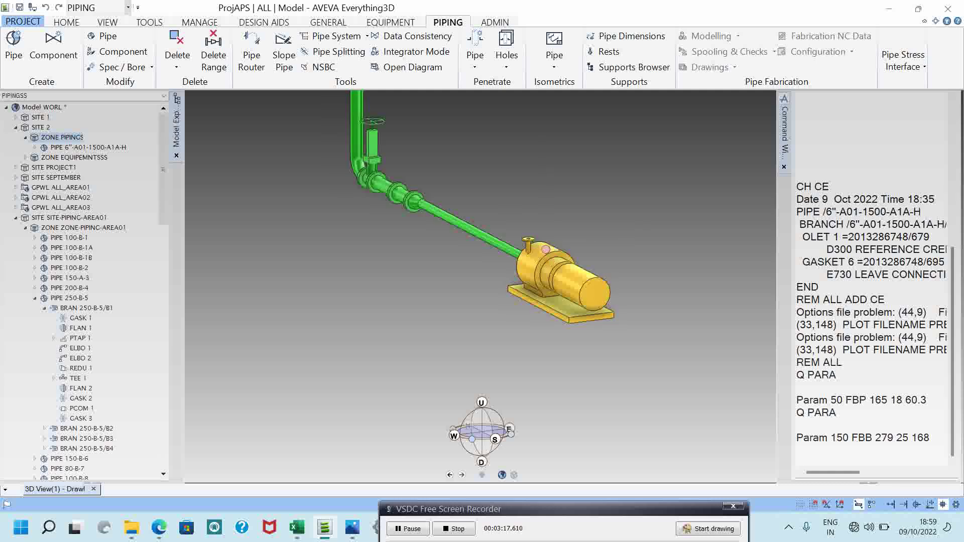
# Examine the unconnected nozzle on the second vessel's end and the space between it and the pump.
pyautogui.moveTo(545, 249); pyautogui.dragTo(472, 241, button='middle')
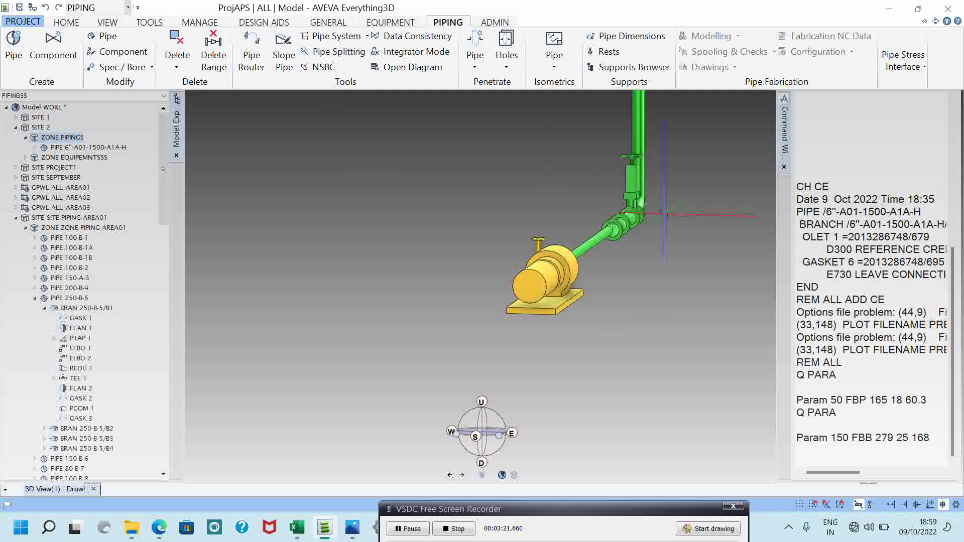
pyautogui.scroll(-2, 664, 215)
pyautogui.scroll(-3, 618, 197)
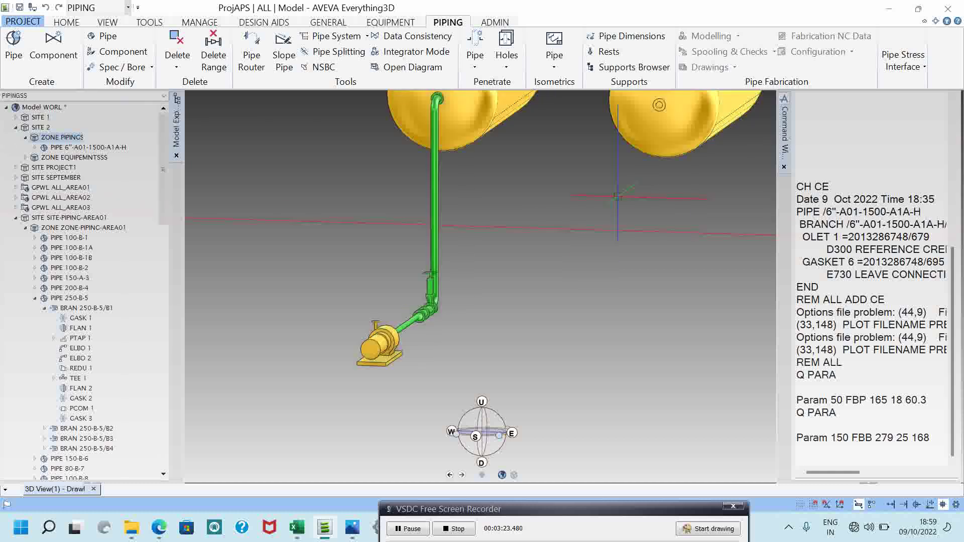
pyautogui.moveTo(674, 106); pyautogui.dragTo(412, 305, button='middle')
pyautogui.scroll(-4, 482, 285)
pyautogui.scroll(3, 478, 274)
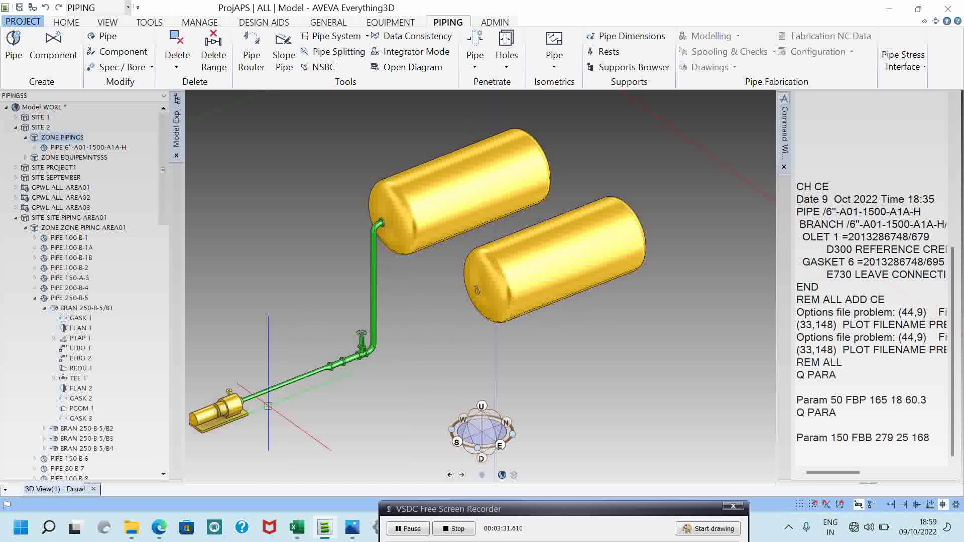
pyautogui.scroll(3, 231, 409)
pyautogui.moveTo(231, 409); pyautogui.dragTo(394, 323, button='middle')
pyautogui.scroll(-4, 232, 420)
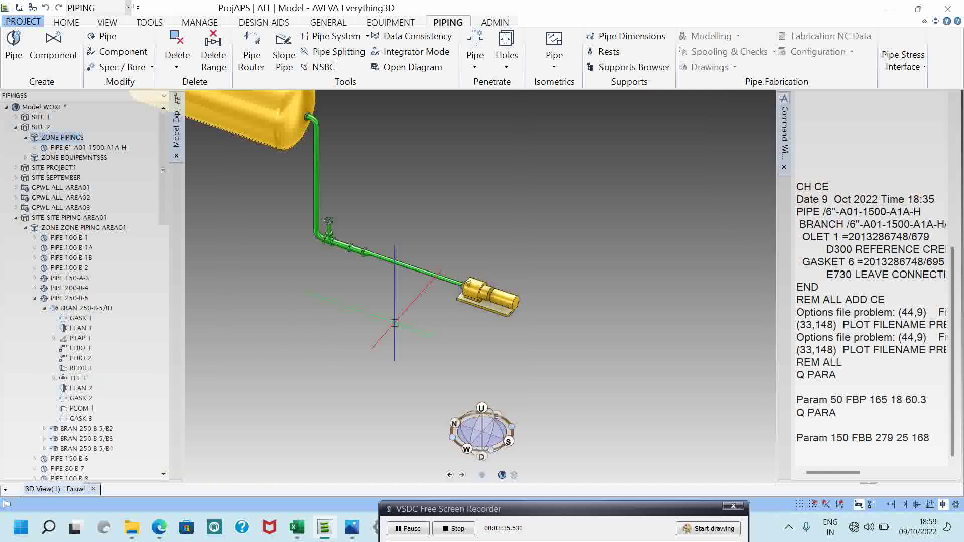
# Make the pump's upright nozzle the current element by navigating to it from the pump equipment.
pyautogui.scroll(6, 465, 295)
pyautogui.scroll(2, 492, 288)
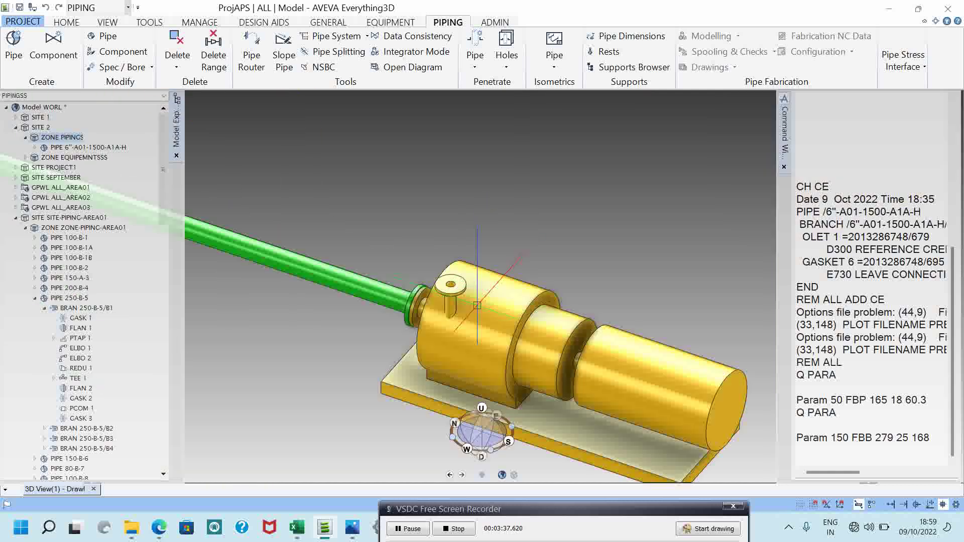
pyautogui.click(451, 284)
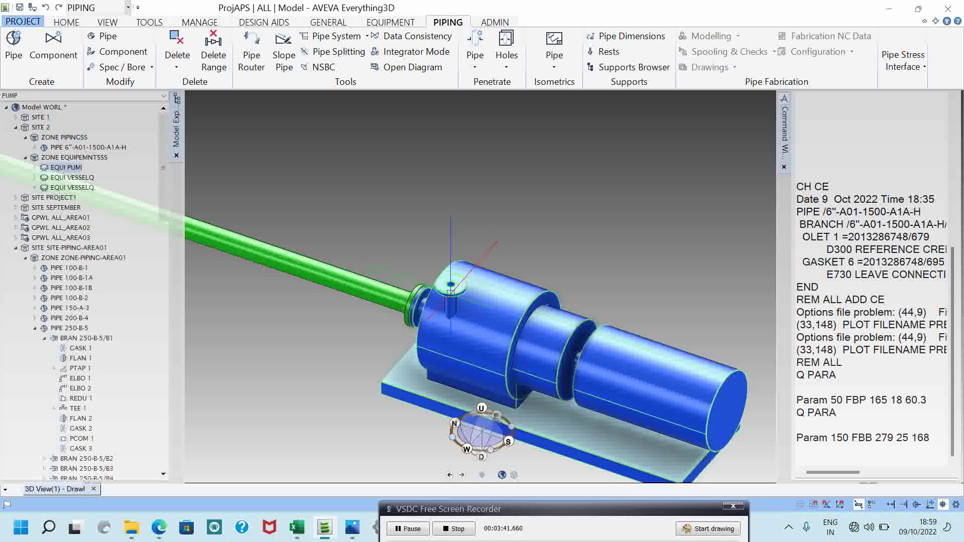
pyautogui.rightClick(451, 294)
pyautogui.click(451, 333)
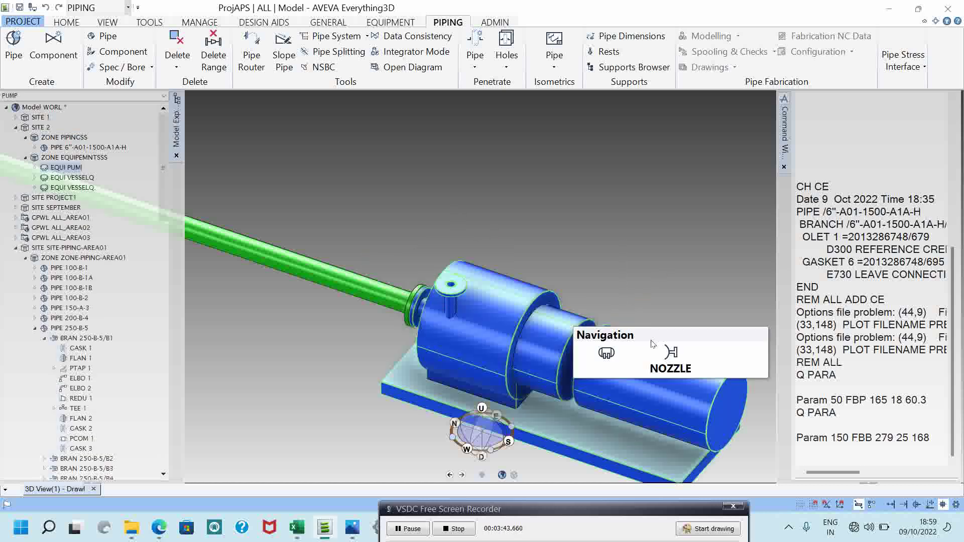
pyautogui.click(671, 354)
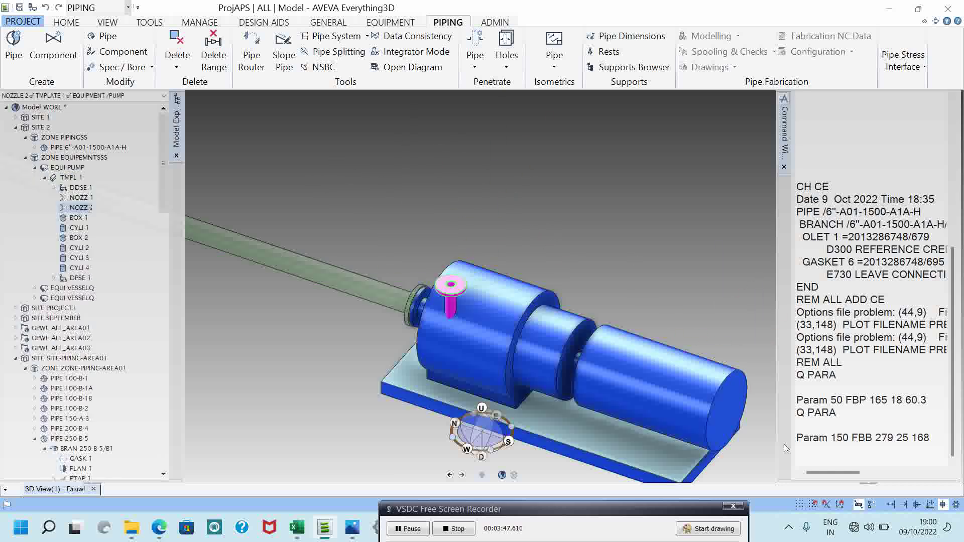
# Clear the command window and query the pump nozzle's parameters with Q PARA.
pyautogui.click(849, 413)
pyautogui.rightClick(839, 190)
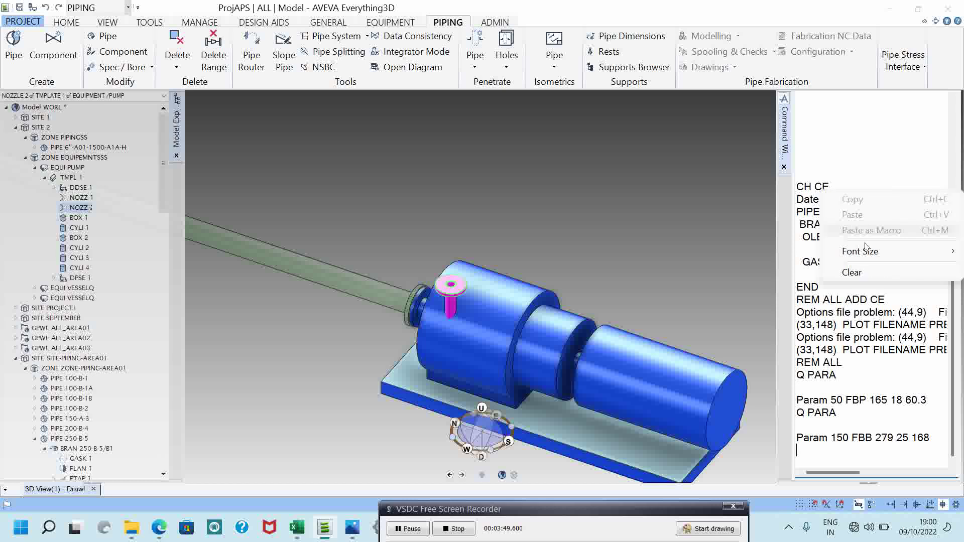
pyautogui.click(854, 270)
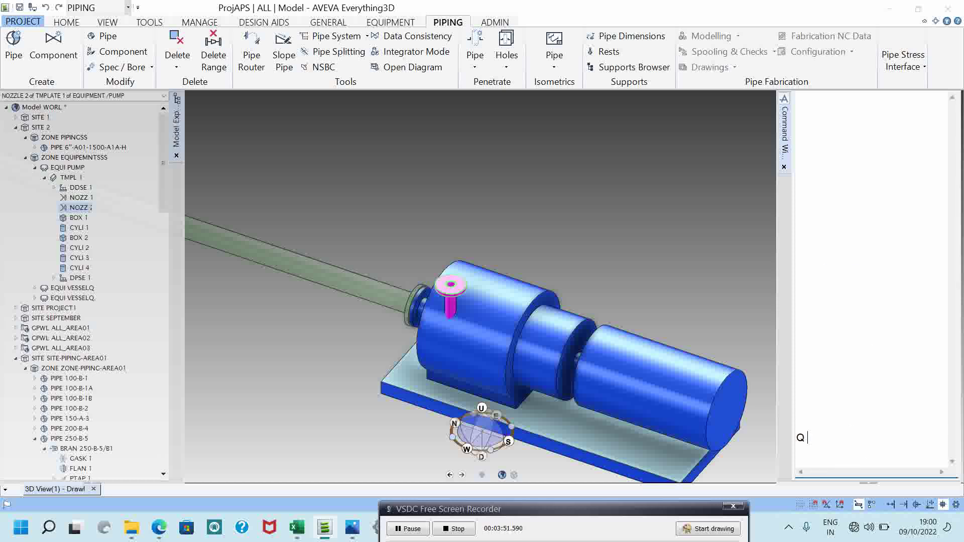
pyautogui.write('Q PARA')
pyautogui.press('Return')
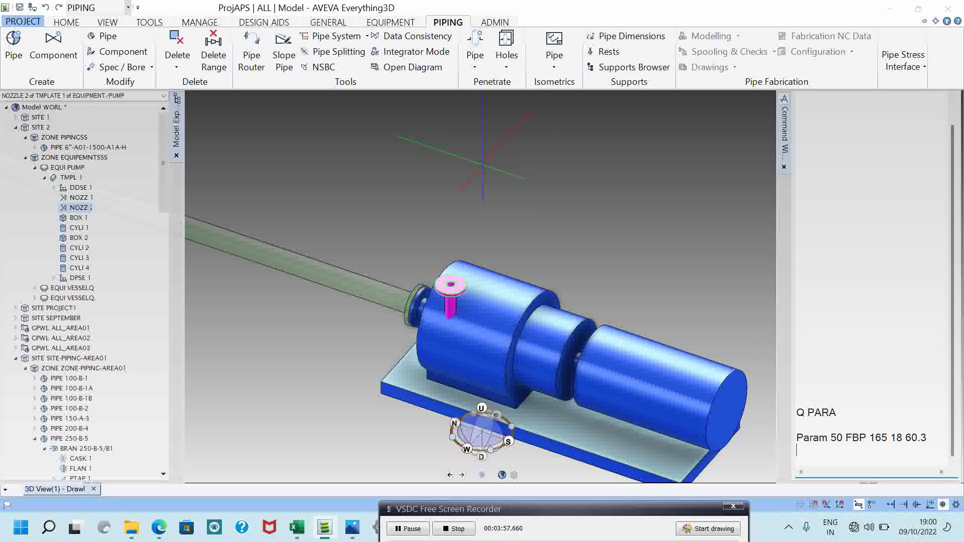
# Make the unconnected nozzle on the second vessel's end the current element by navigating to it from the vessel equipment.
pyautogui.scroll(-3, 413, 195)
pyautogui.middleClick(413, 195)
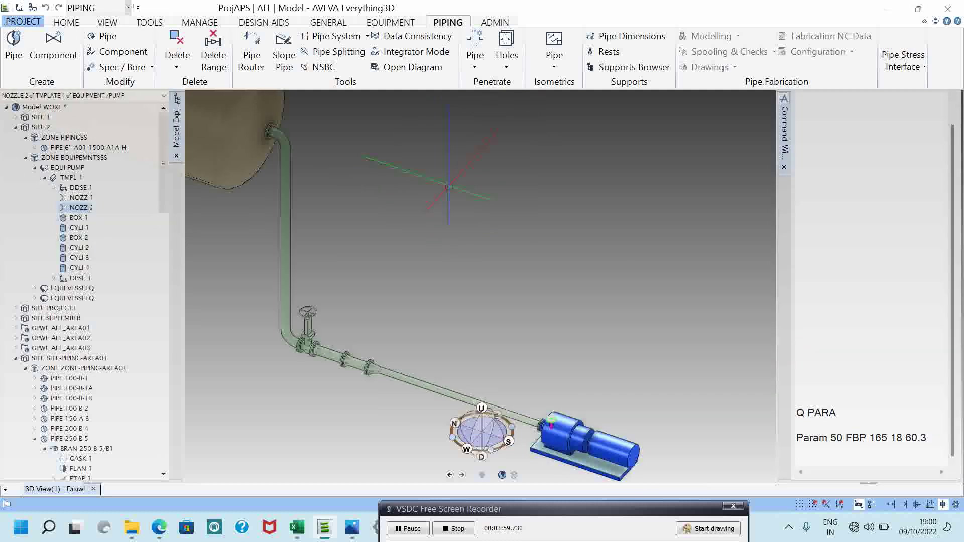
pyautogui.middleClick(447, 186)
pyautogui.middleClick(409, 157)
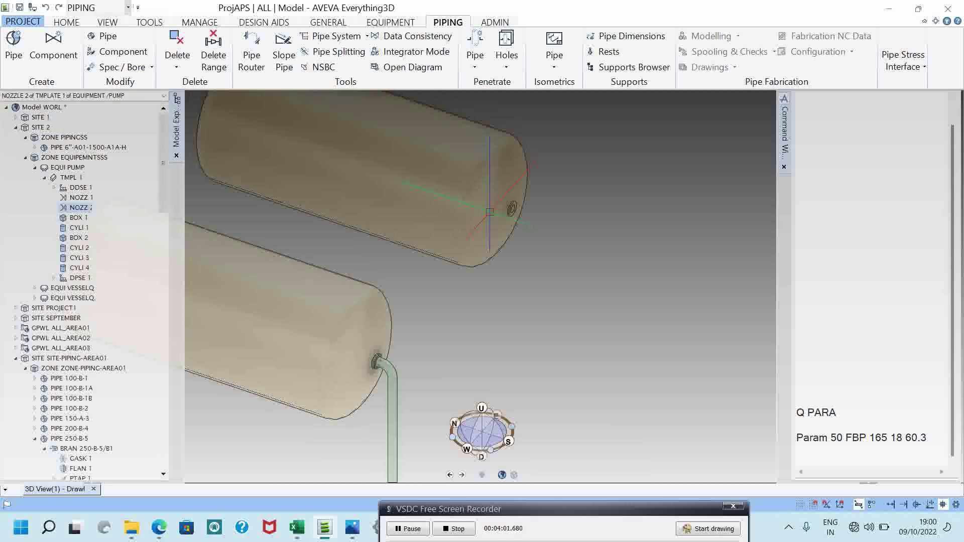
pyautogui.scroll(4, 491, 211)
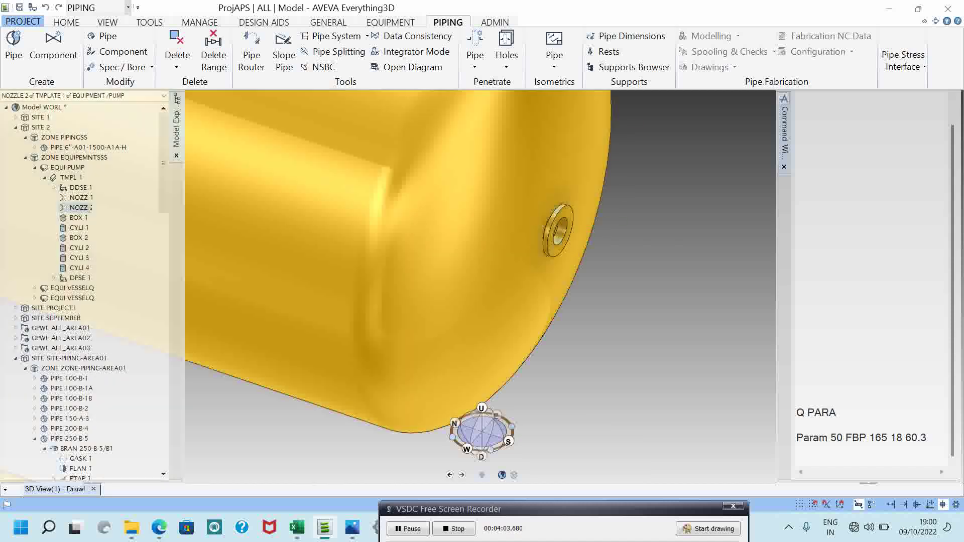
pyautogui.click(565, 215)
pyautogui.rightClick(567, 254)
pyautogui.click(565, 290)
pyautogui.click(734, 315)
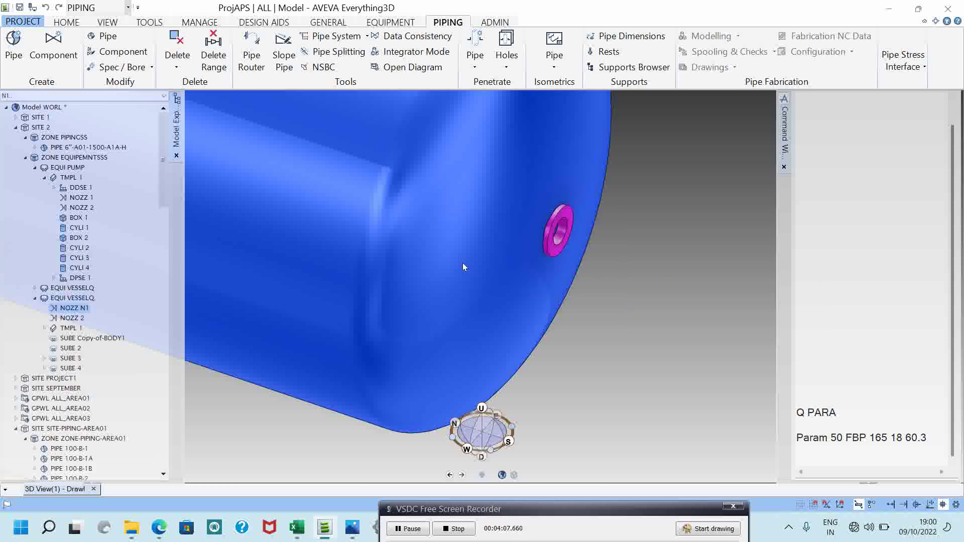
# Query the parameters of the second vessel's end nozzle with Q PARA.
pyautogui.doubleClick(858, 411)
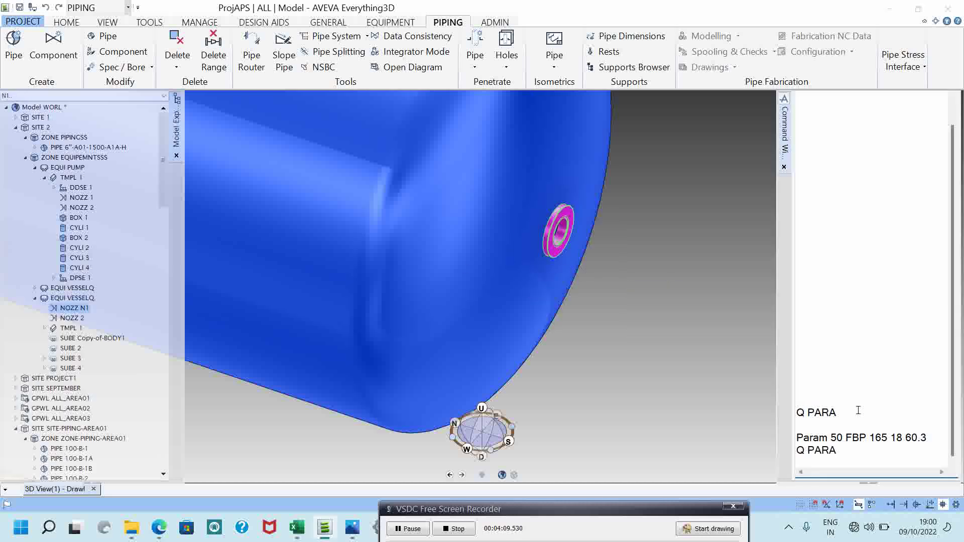
pyautogui.press('Return')
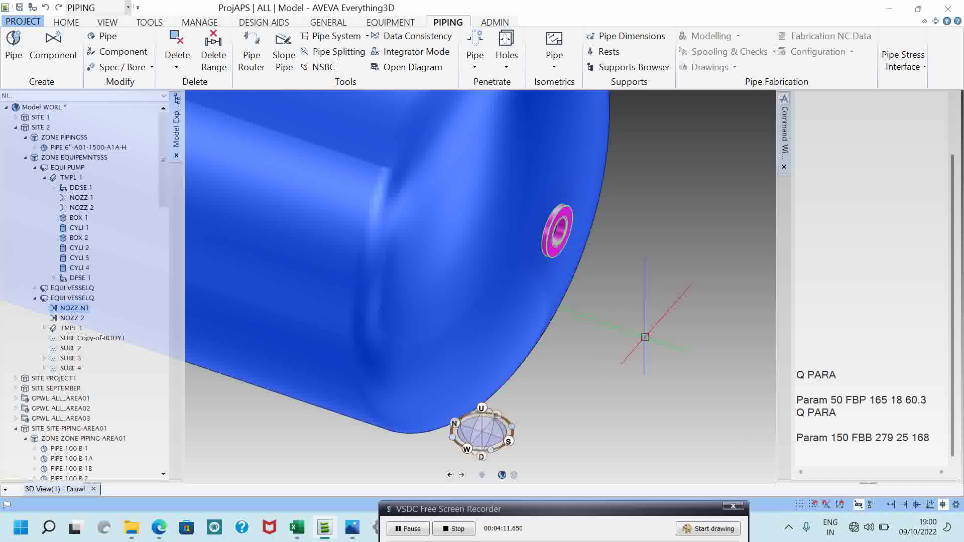
# Make the PIPINGSS zone in SITE 2 the current element.
pyautogui.scroll(-3, 645, 337)
pyautogui.scroll(-3, 688, 397)
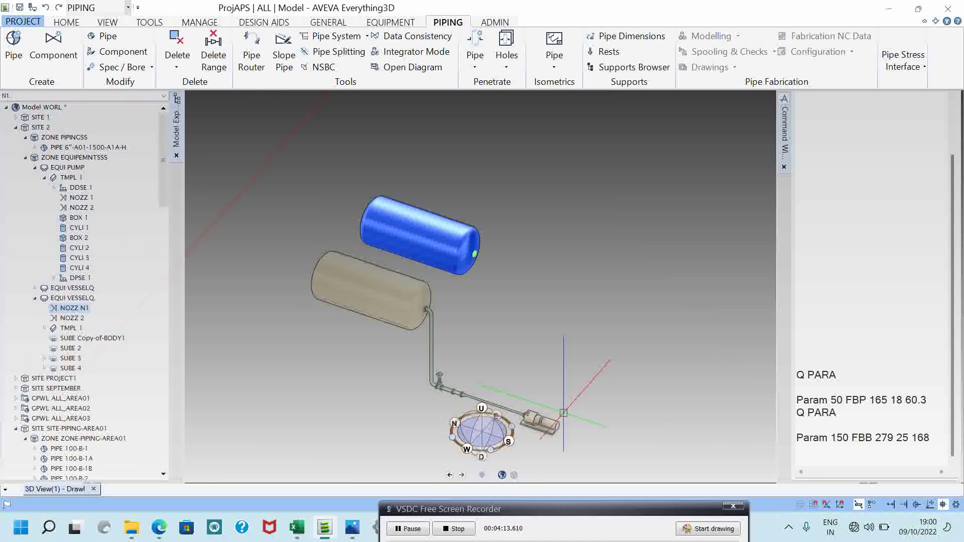
pyautogui.scroll(2, 564, 413)
pyautogui.scroll(3, 446, 327)
pyautogui.scroll(3, 441, 320)
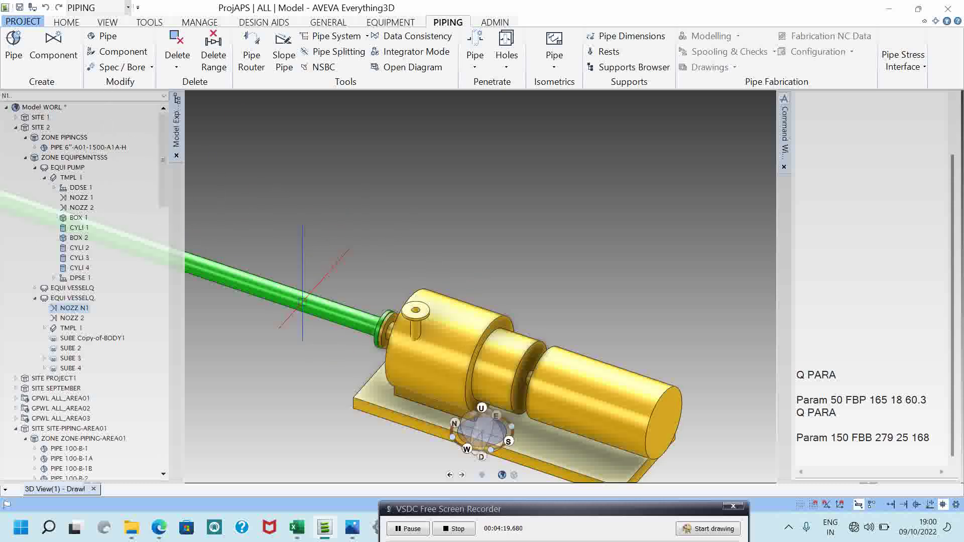
pyautogui.click(301, 301)
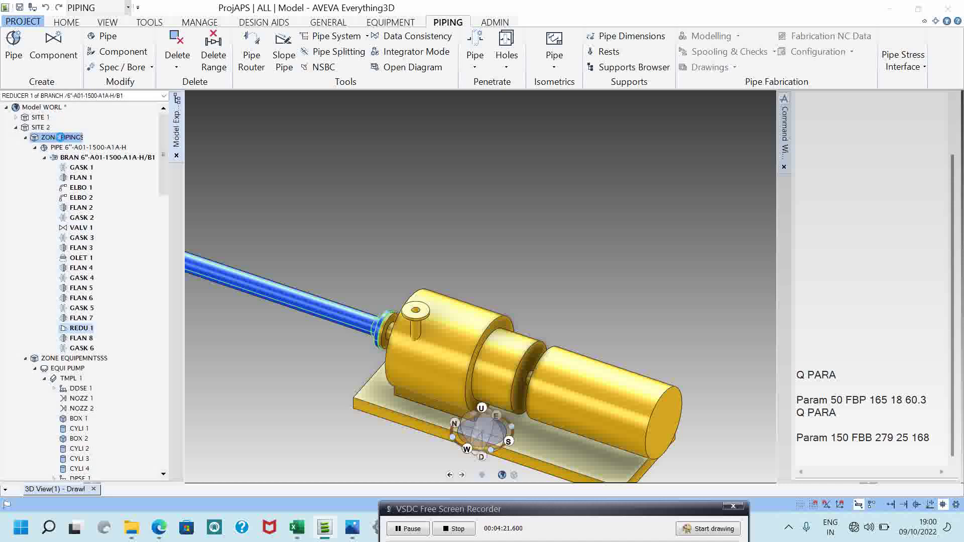
pyautogui.click(61, 137)
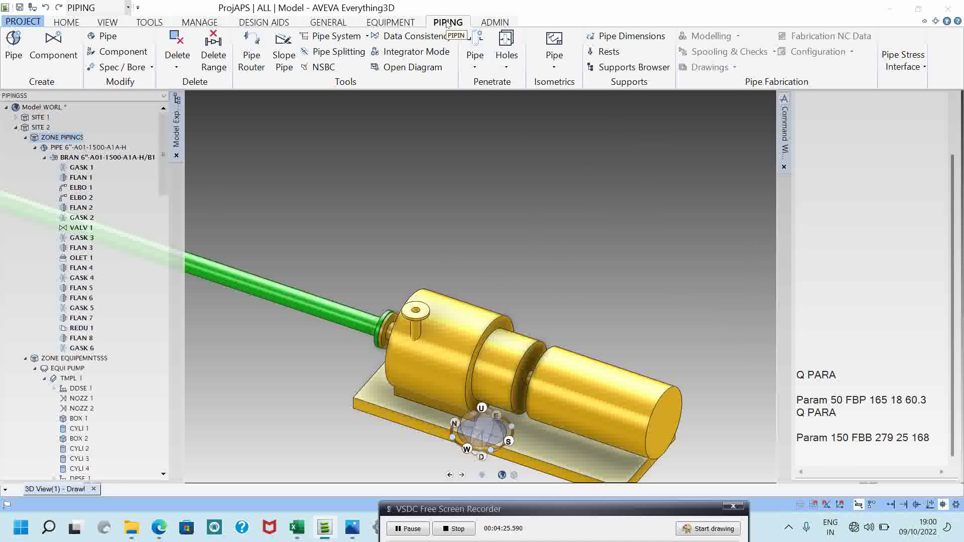
# Try to create a pipe named DISCHARGEPIPING with specification A150 and a 50 mm bore.
pyautogui.click(14, 46)
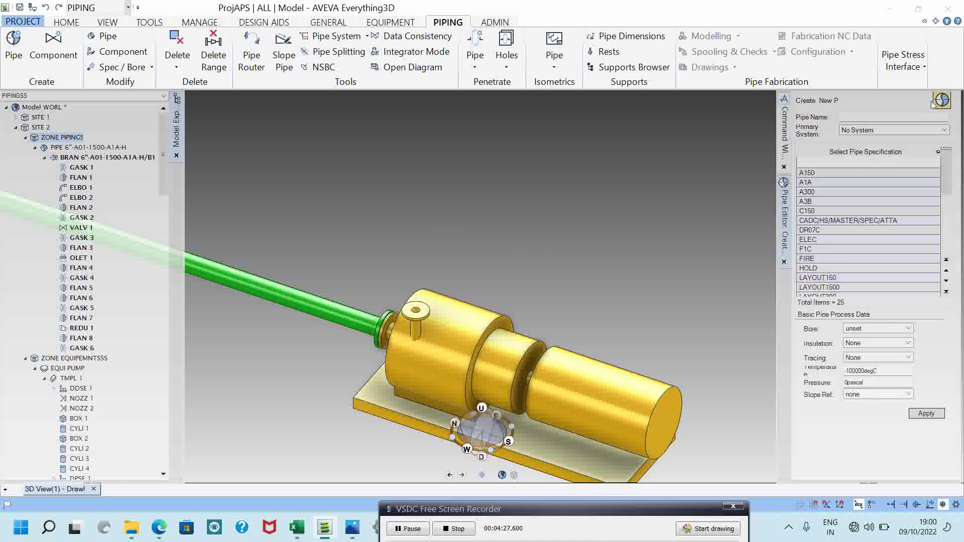
pyautogui.click(887, 116)
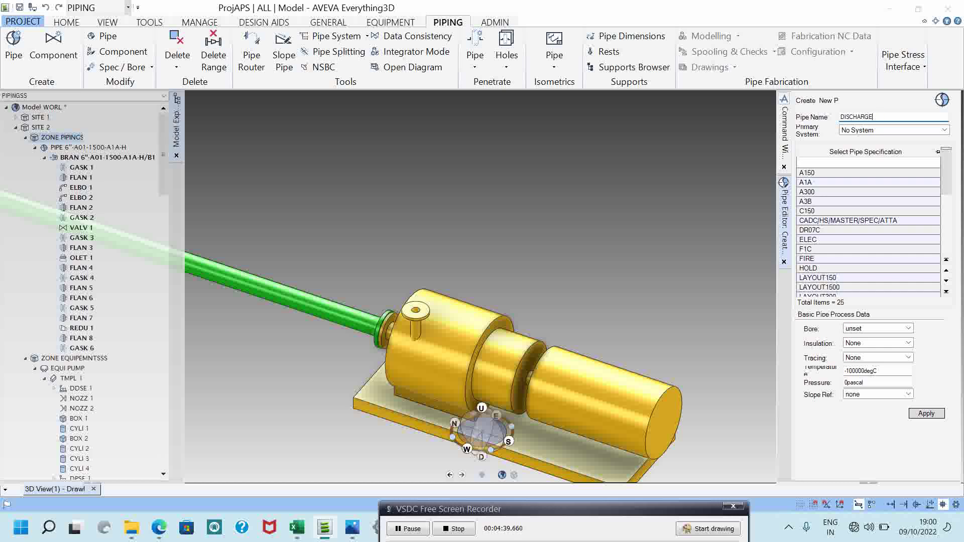
pyautogui.press('Tab')
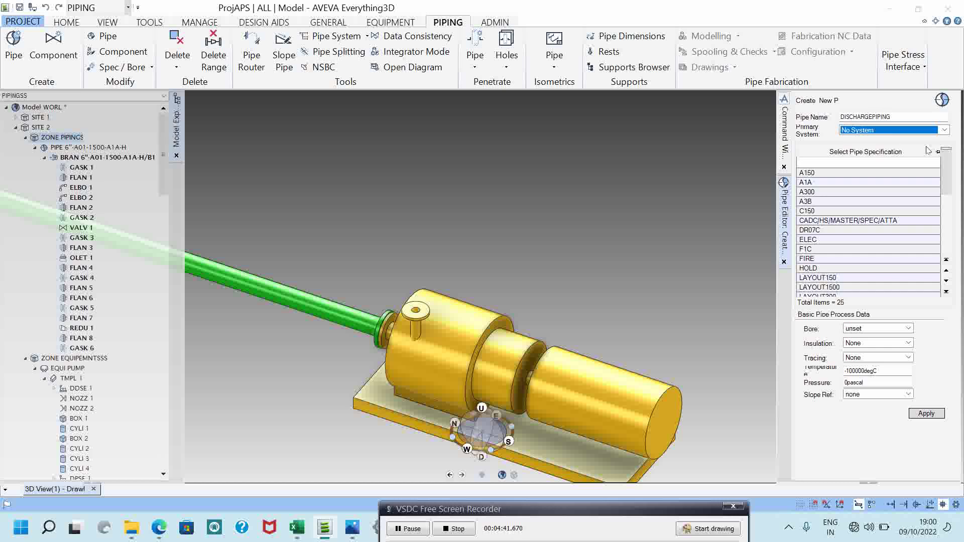
pyautogui.click(874, 172)
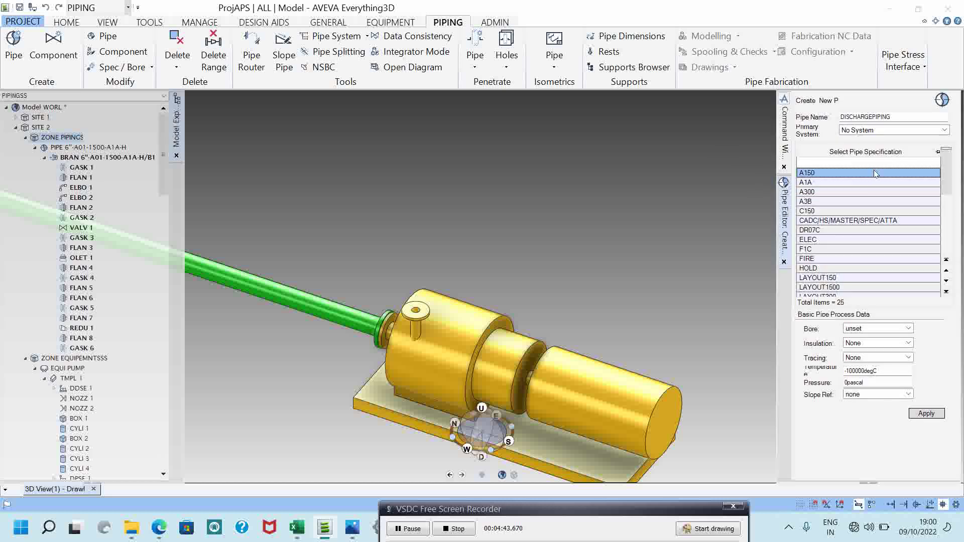
pyautogui.click(879, 331)
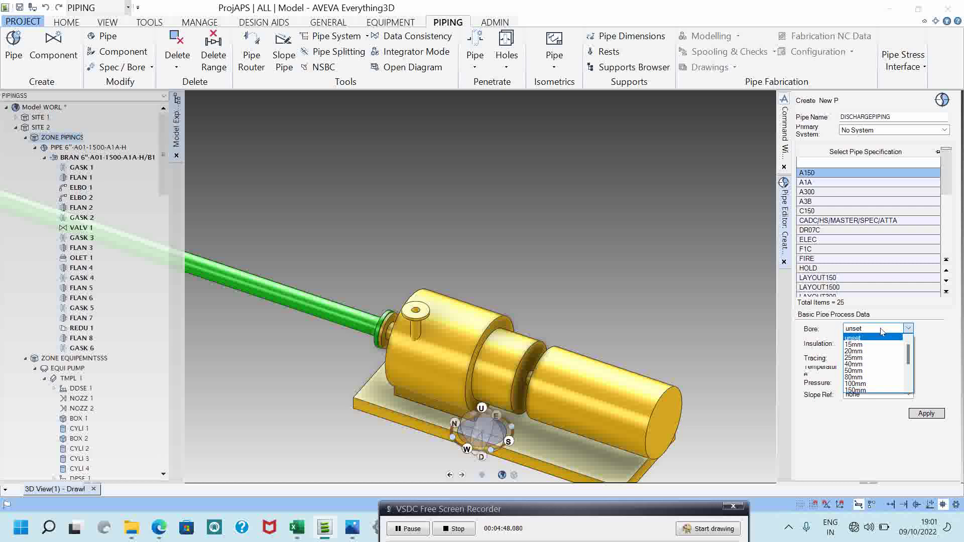
pyautogui.click(864, 370)
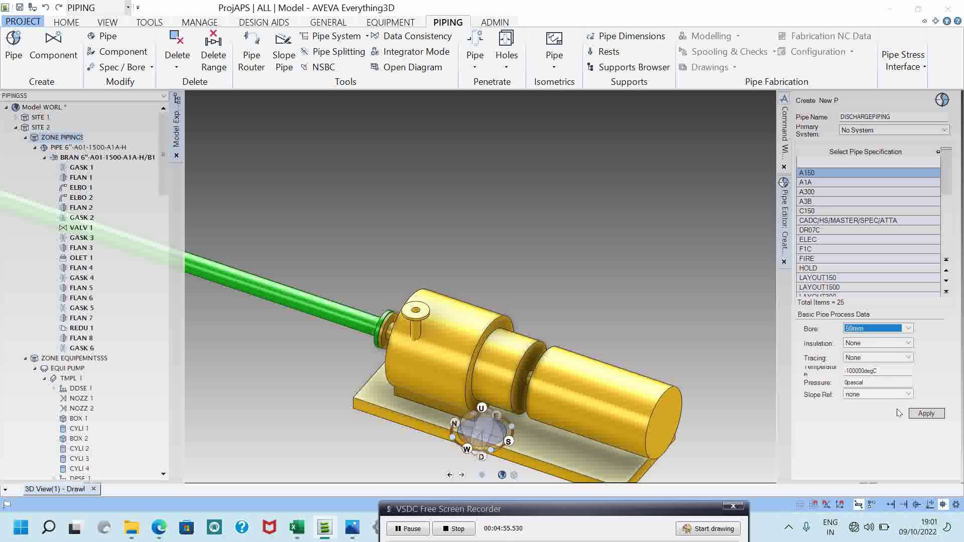
pyautogui.click(924, 413)
pyautogui.click(450, 274)
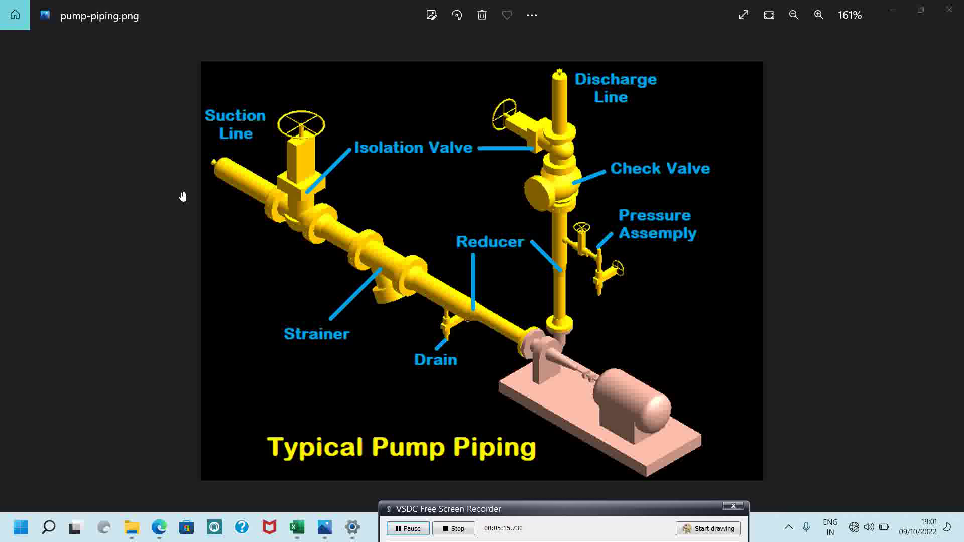
pyautogui.click(407, 529)
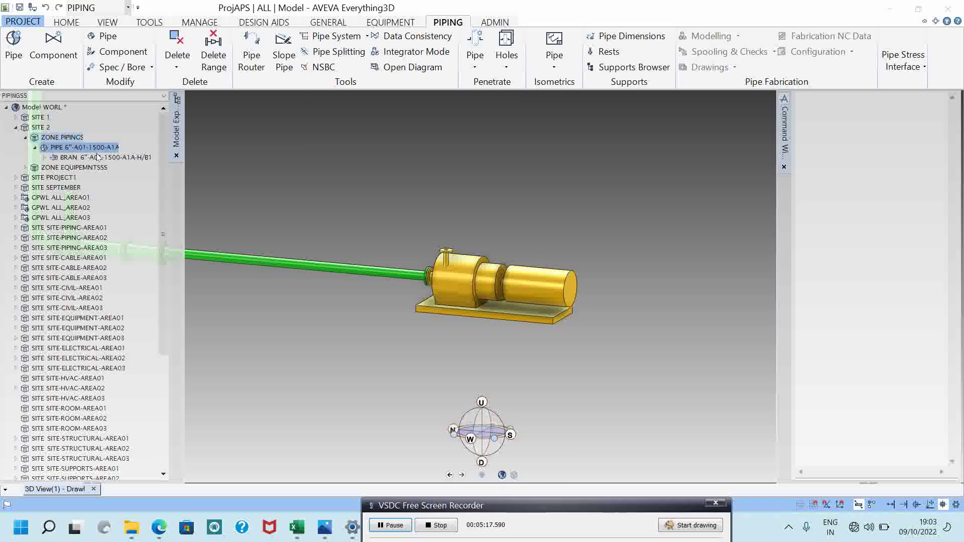
# Create a pipe named DISCARGEPIPE in the piping zone with specification A1A and a 50 mm bore.
pyautogui.click(14, 50)
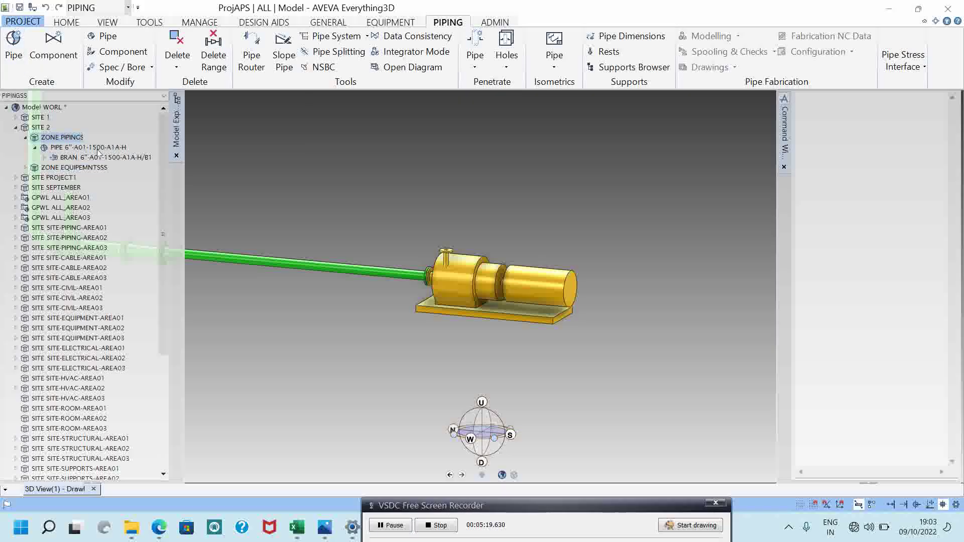
pyautogui.click(874, 116)
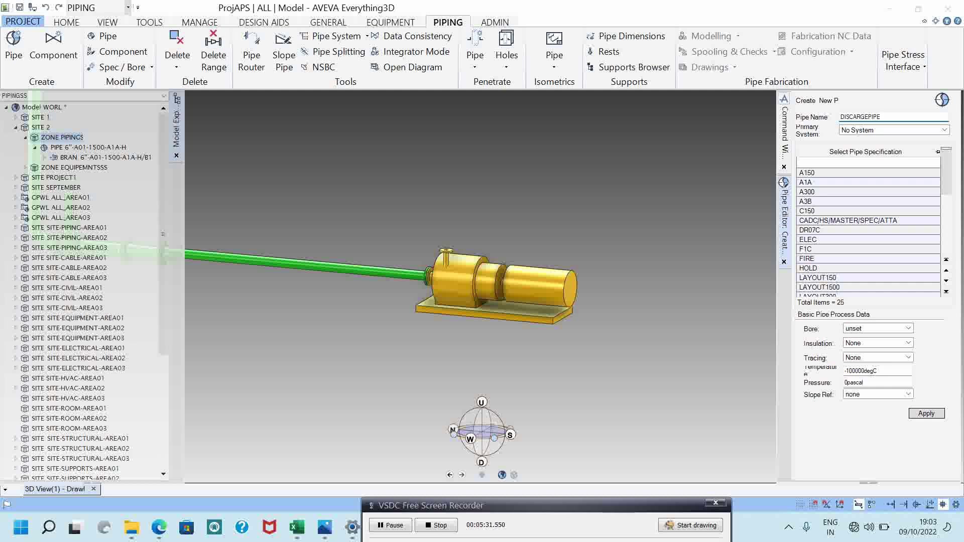
pyautogui.click(827, 183)
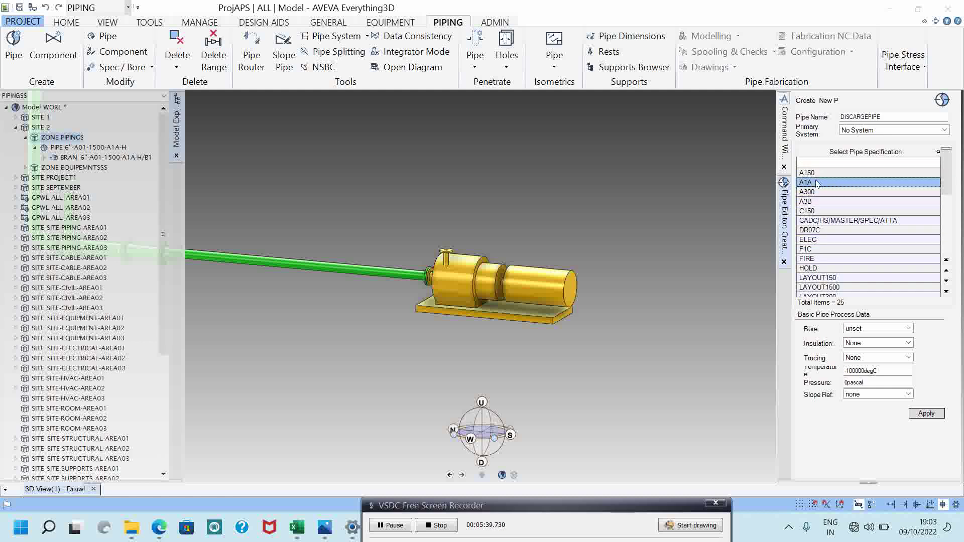
pyautogui.click(882, 332)
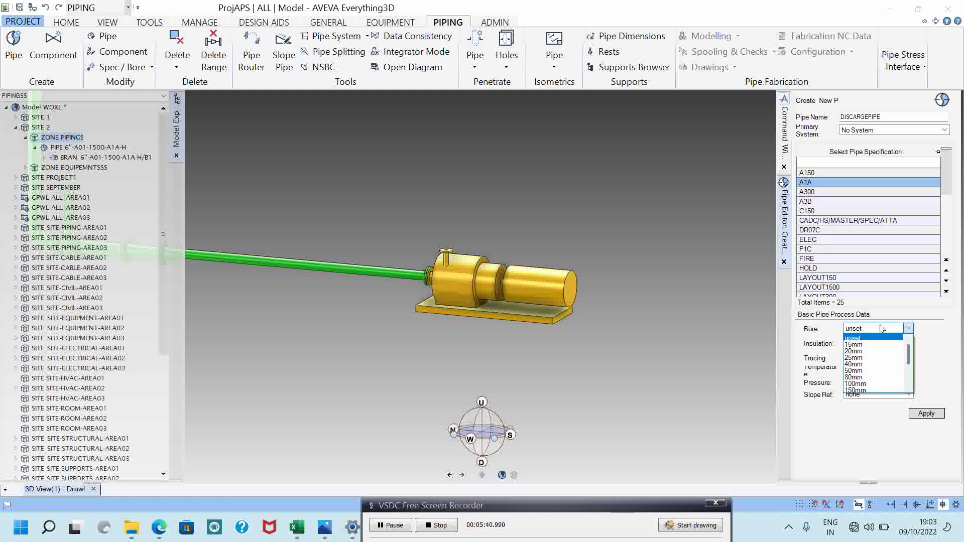
pyautogui.click(871, 371)
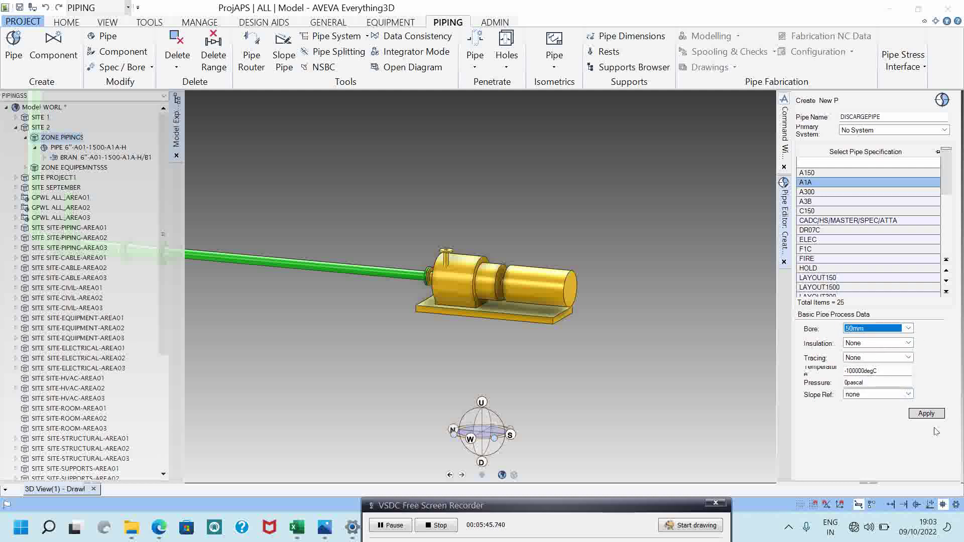
pyautogui.click(935, 414)
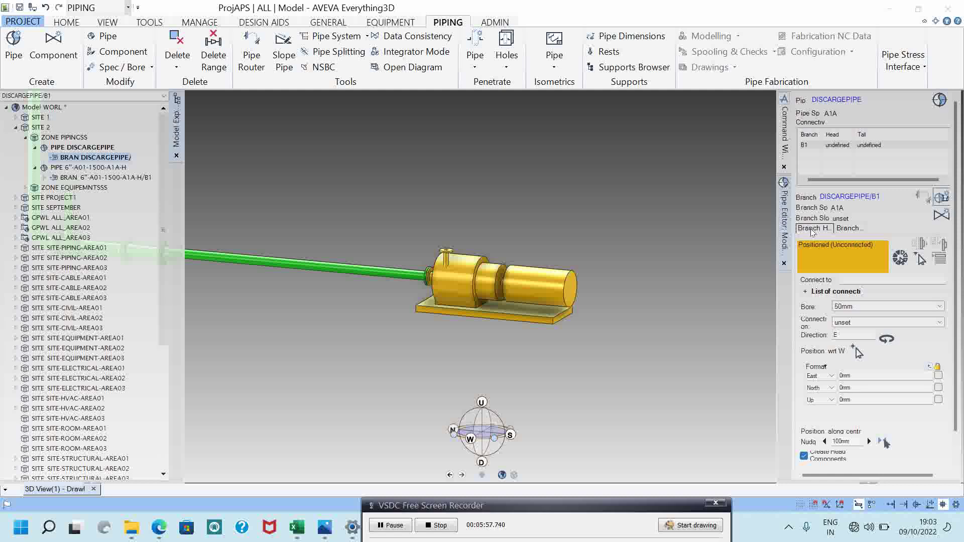
# Connect the head of the DISCARGEPIPE branch to the pump's upright nozzle by picking it in the model.
pyautogui.scroll(-1, 821, 228)
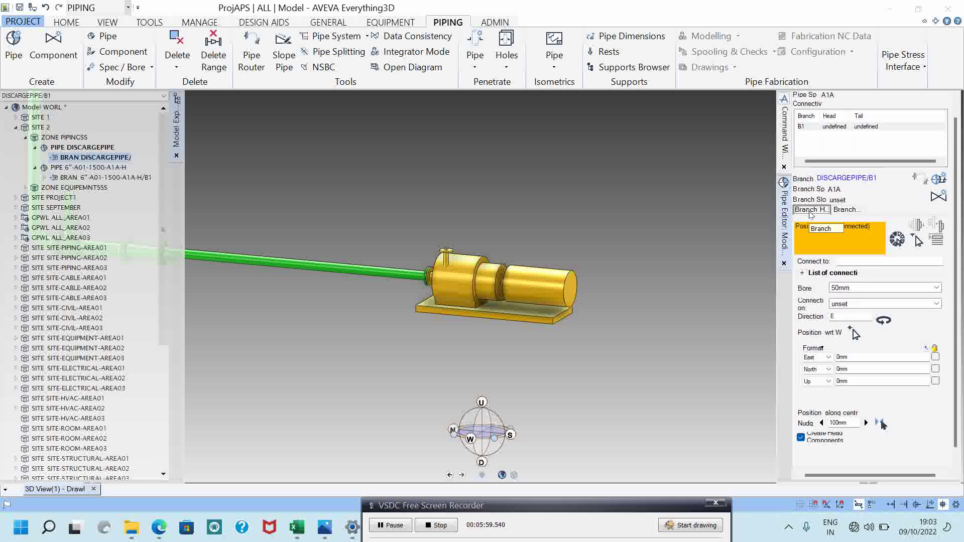
pyautogui.click(917, 242)
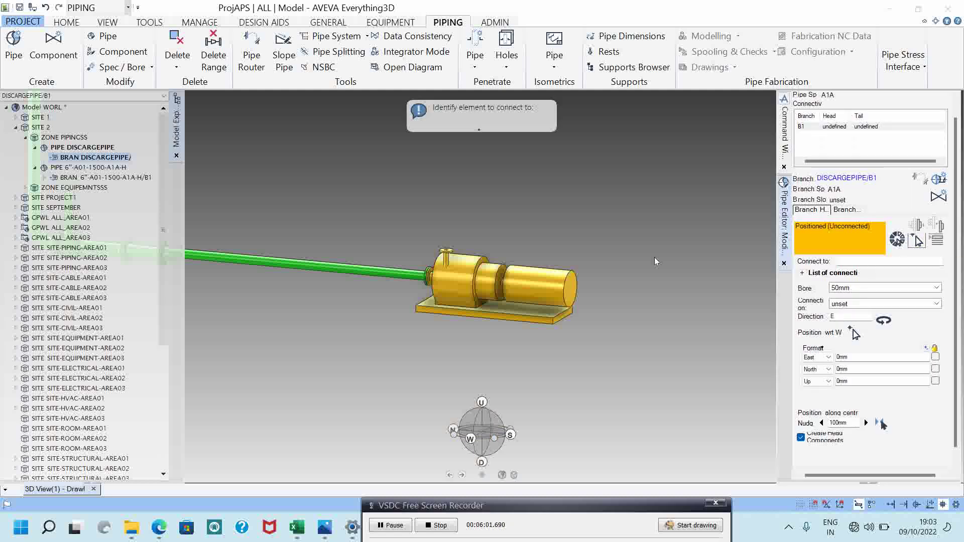
pyautogui.click(447, 258)
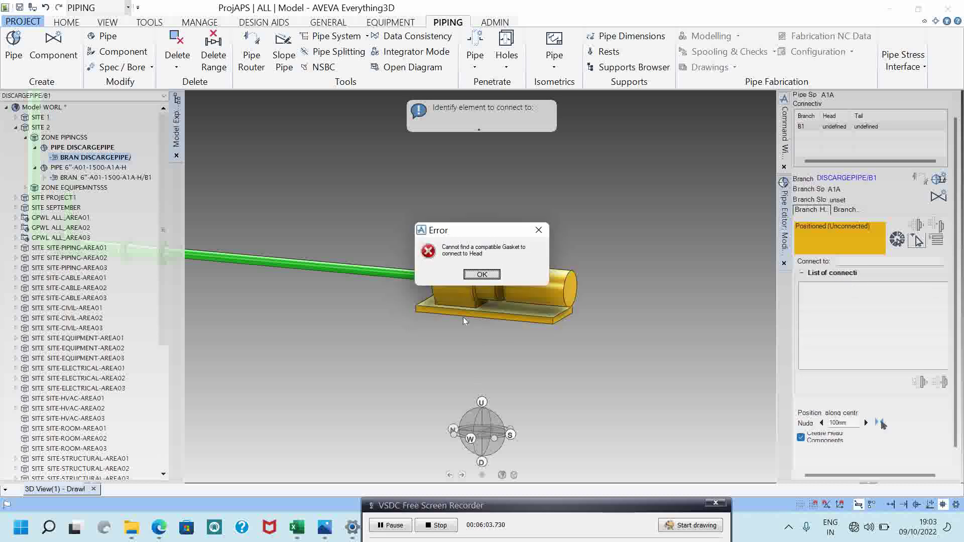
pyautogui.click(482, 275)
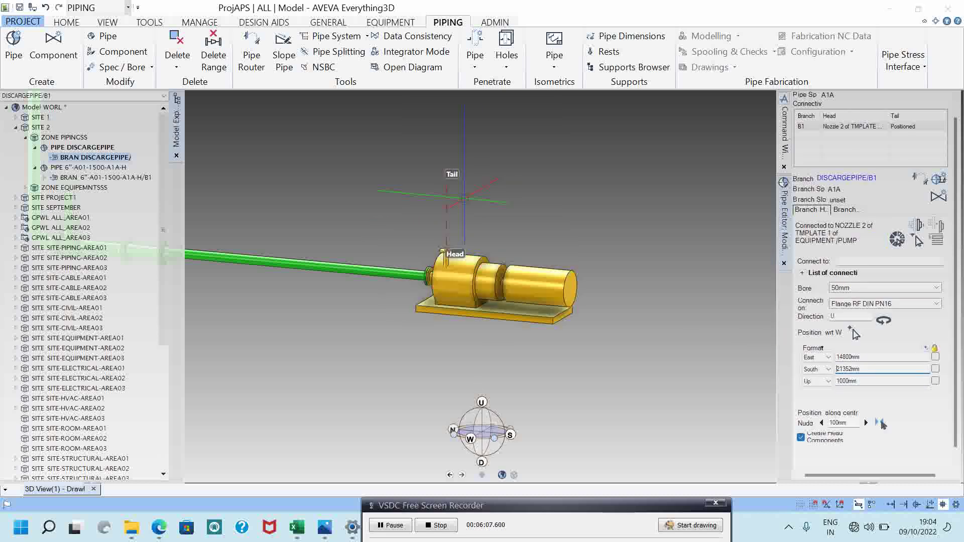
# Open the Connect Branch form for the DISCARGEPIPE branch with the command SHOW!!CDCONNBR and move it clear of the model.
pyautogui.scroll(-4, 488, 301)
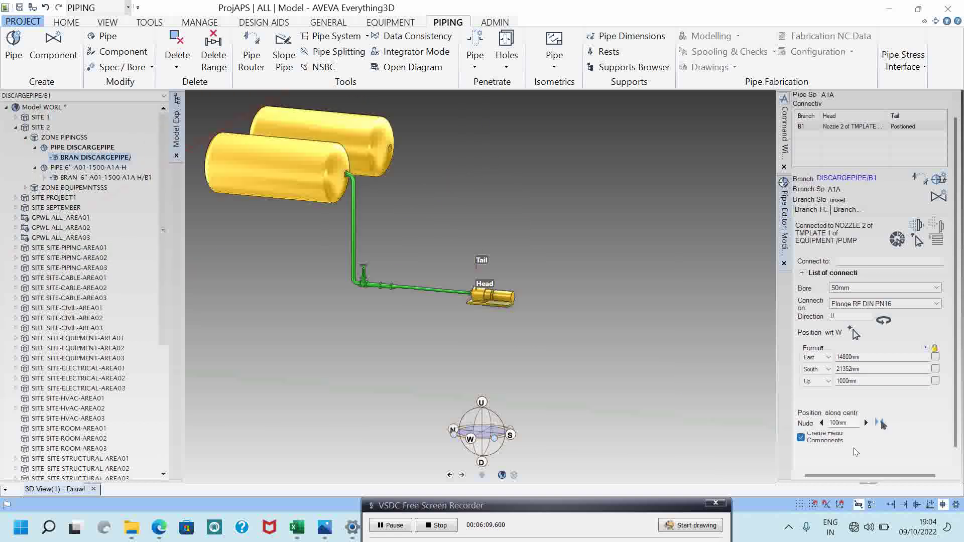
pyautogui.click(782, 115)
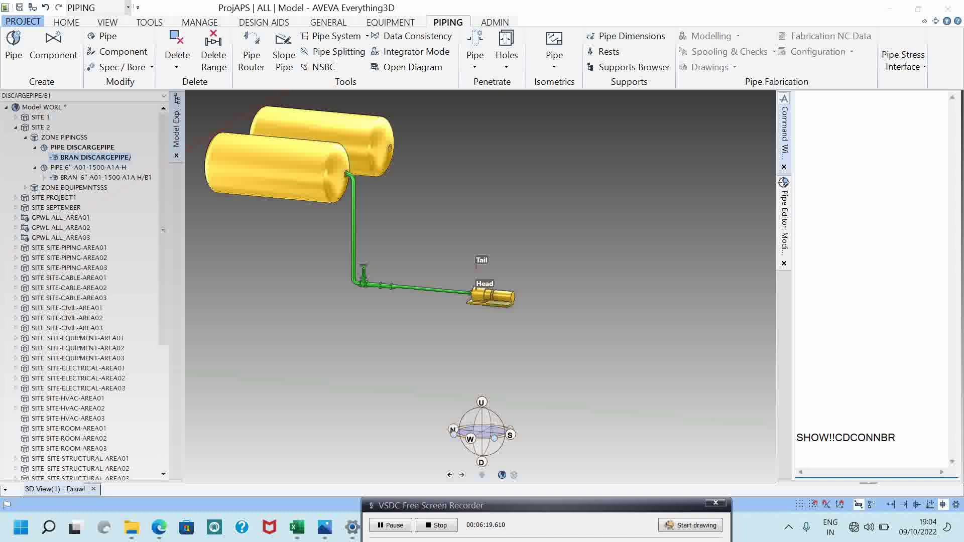
pyautogui.press('Return')
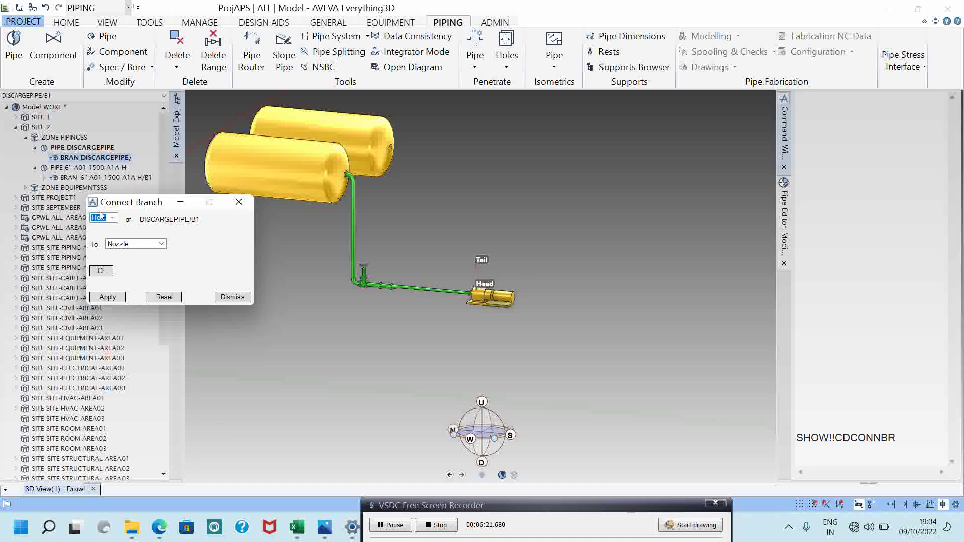
pyautogui.moveTo(131, 207); pyautogui.dragTo(129, 262)
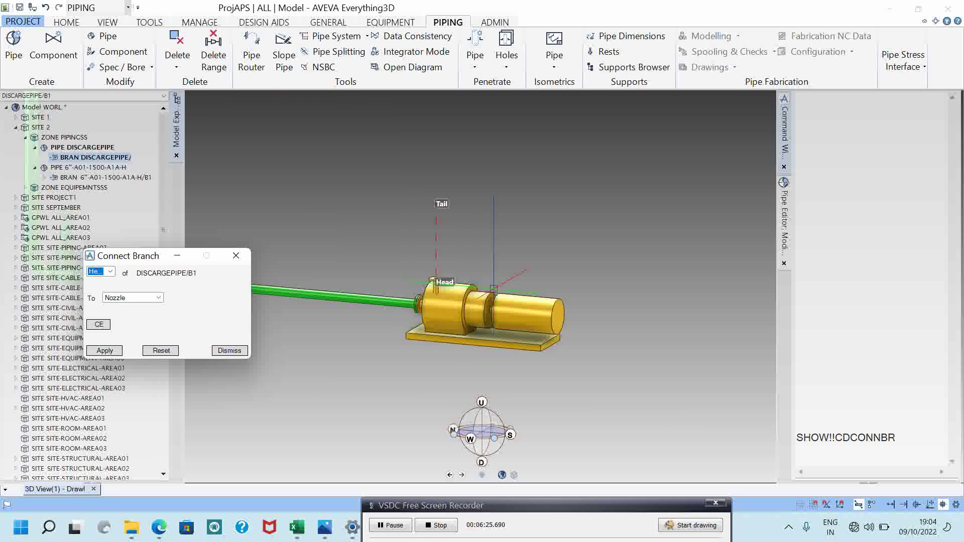
# Connect the tail of the DISCARGEPIPE branch to the second vessel's end nozzle and close the Connect Branch form.
pyautogui.click(107, 272)
pyautogui.click(115, 290)
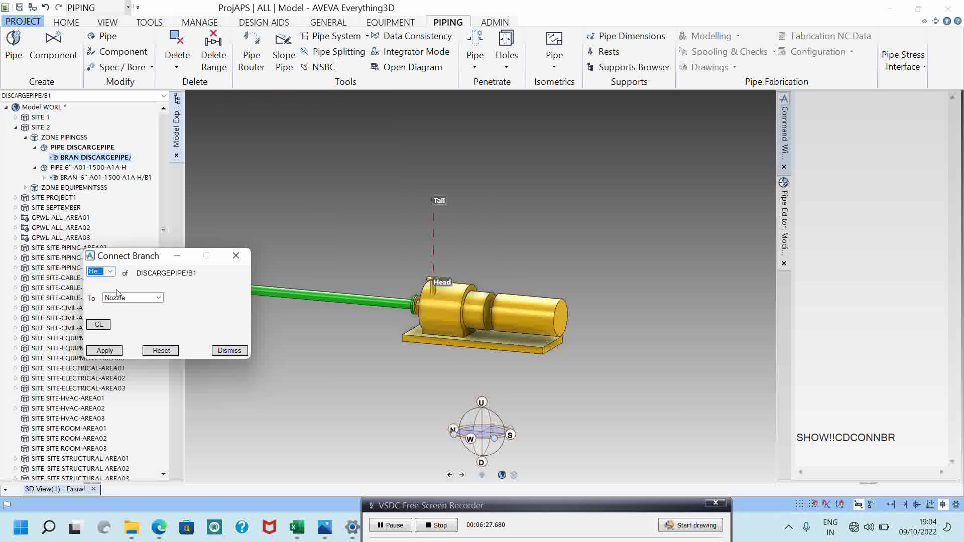
pyautogui.click(110, 273)
pyautogui.click(115, 294)
pyautogui.click(105, 350)
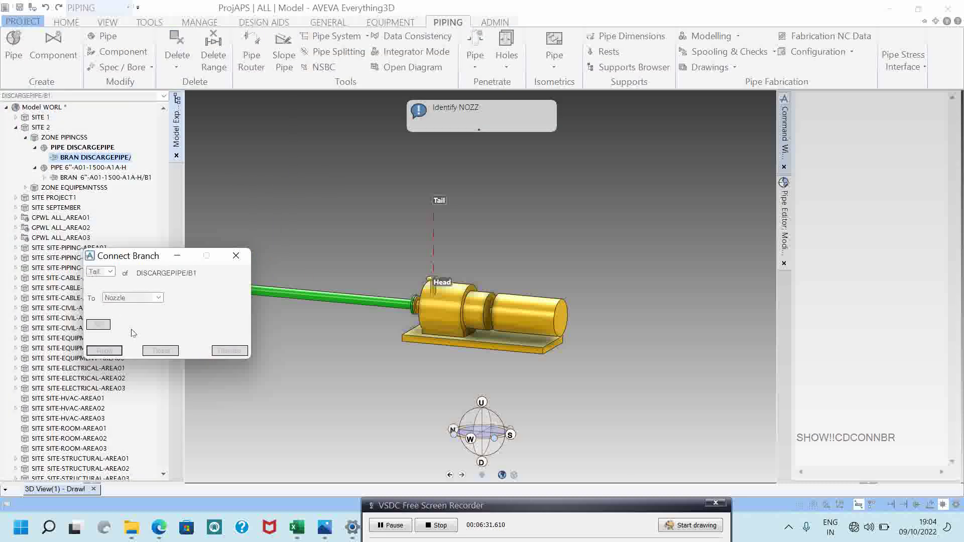
pyautogui.scroll(-3, 325, 192)
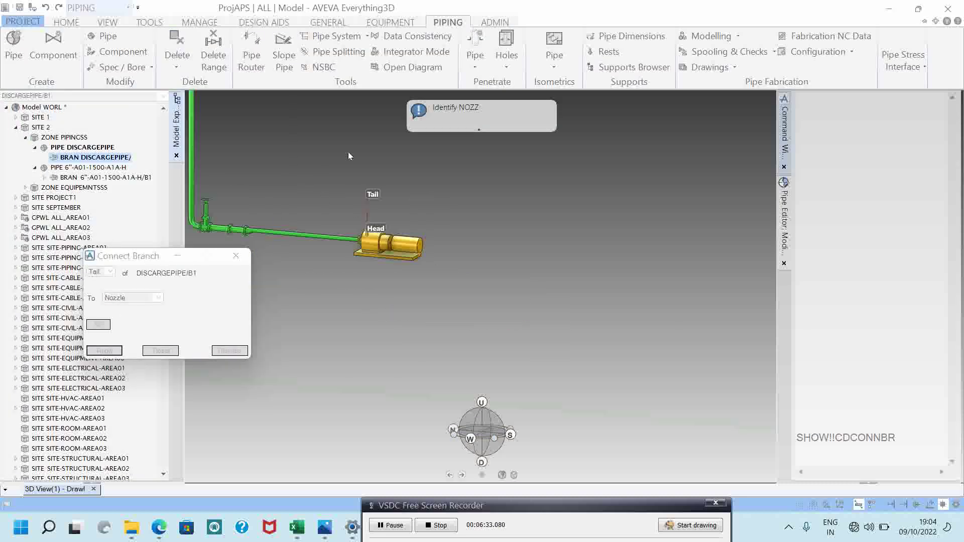
pyautogui.middleClick(316, 112)
pyautogui.scroll(8, 407, 203)
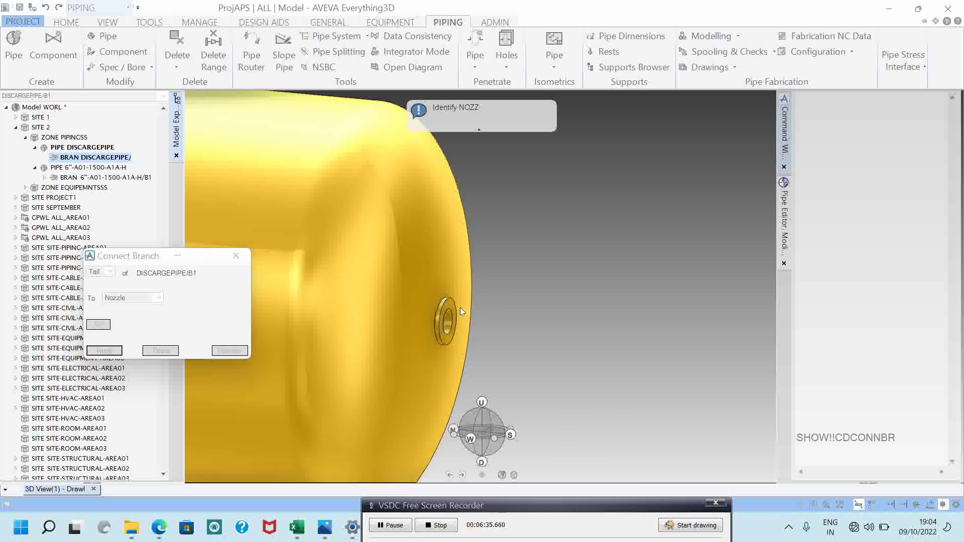
pyautogui.click(451, 310)
pyautogui.scroll(-5, 451, 310)
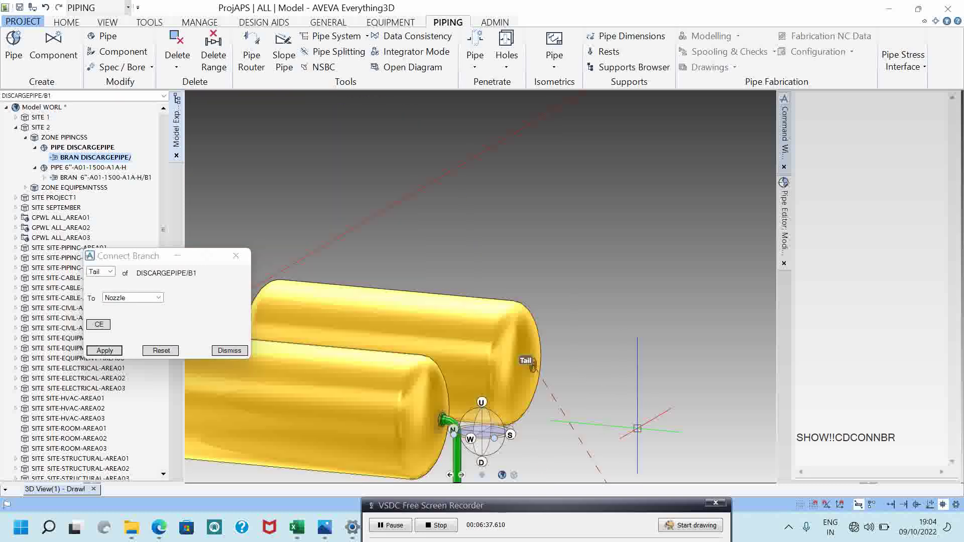
pyautogui.scroll(-4, 634, 421)
pyautogui.middleClick(634, 422)
pyautogui.scroll(5, 522, 387)
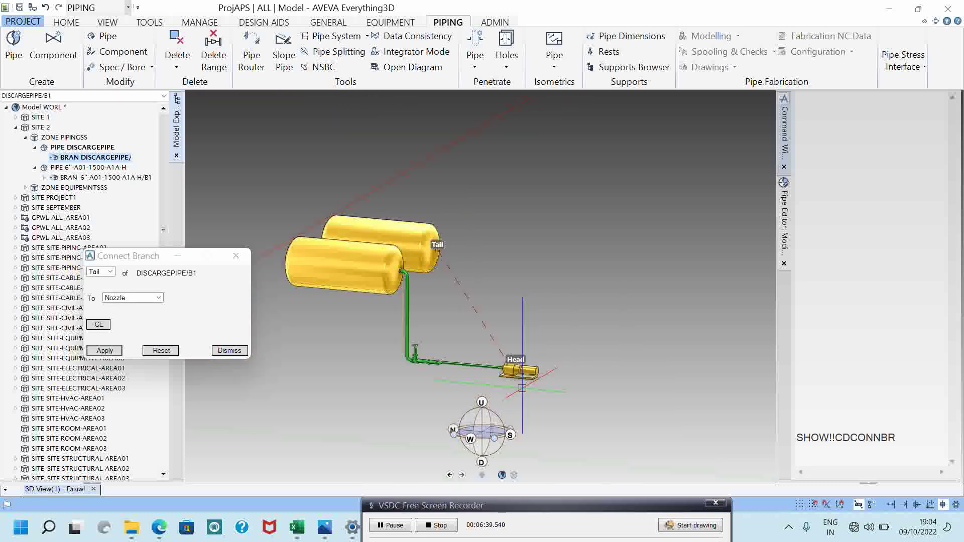
pyautogui.click(235, 256)
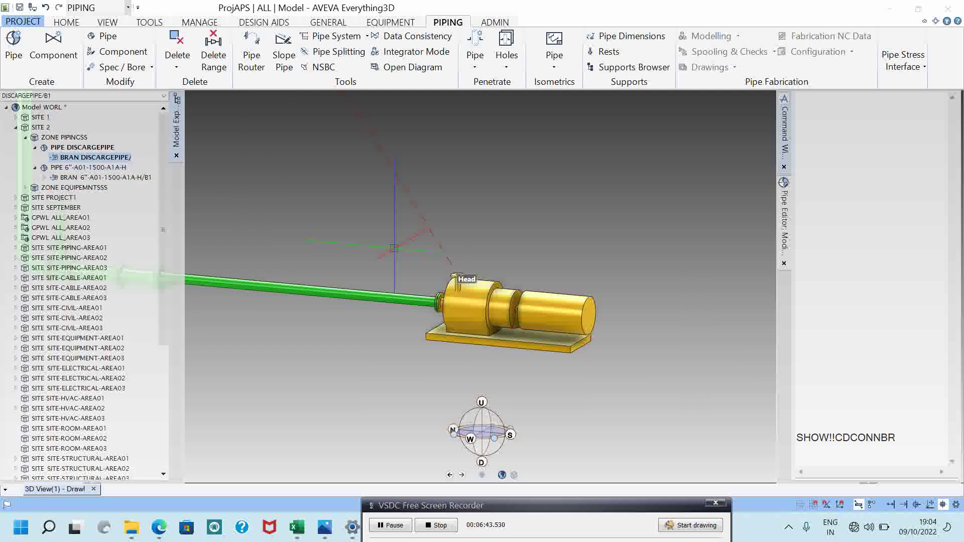
# Add a gasket at the head of the DISCARGEPIPE branch with NEW GASKET CHOO ALL FCONN, choosing the 1.5MM RF #150 type G.
pyautogui.click(837, 453)
pyautogui.click(866, 458)
pyautogui.write('NEW GASKET CHOO ALL FCC')
pyautogui.press('Return')
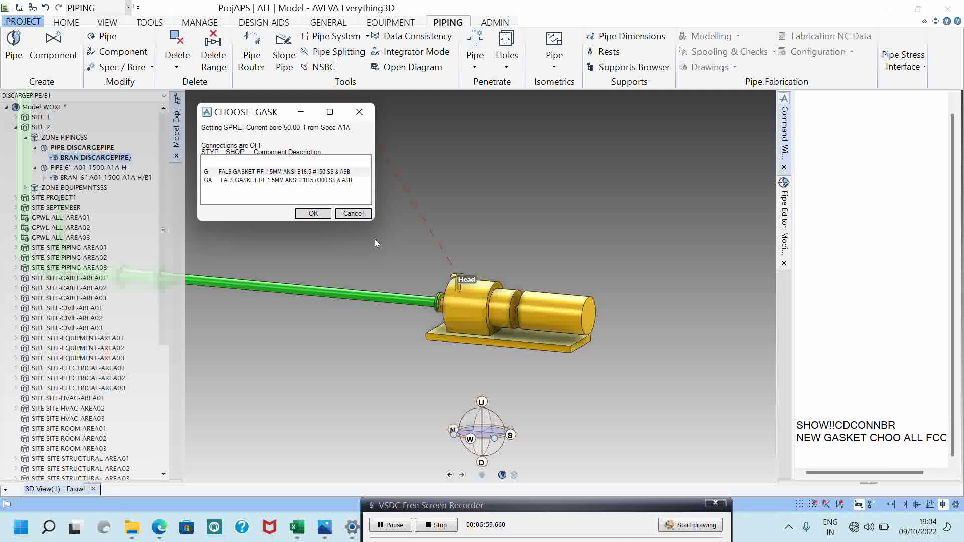
pyautogui.click(306, 172)
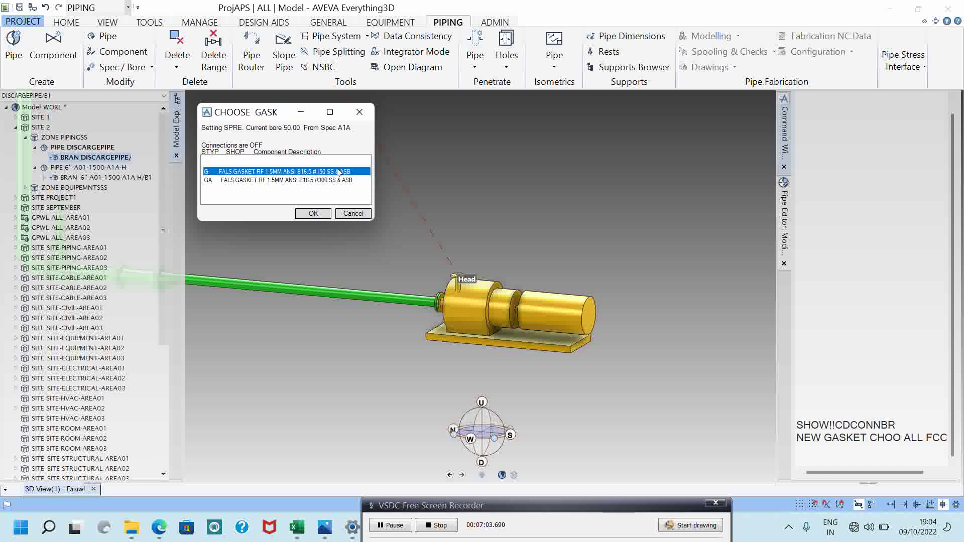
pyautogui.click(314, 213)
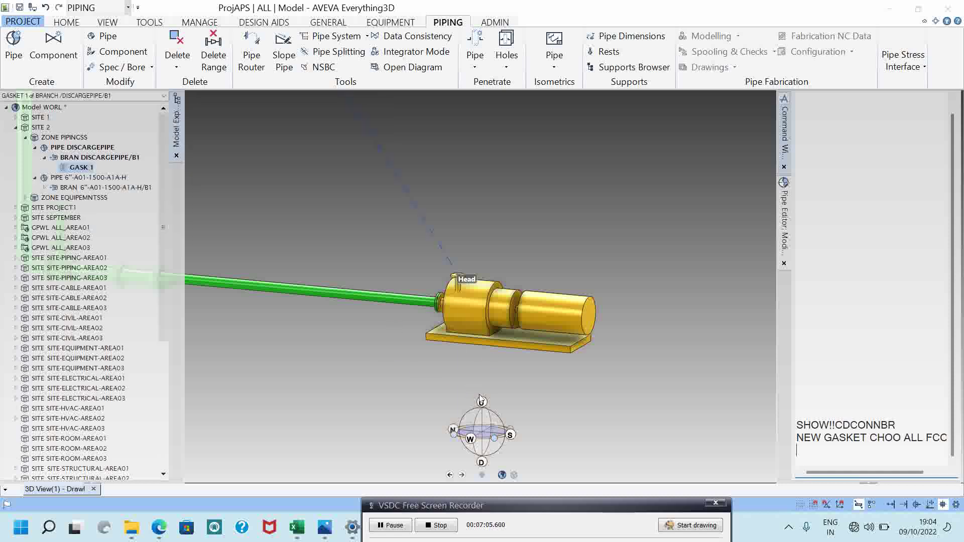
# Add a flange after the gasket with NEW FLANGE CHOO ALL FCONN, choosing the WN ANSI B16.5 #150 RF ASTM A105 type.
pyautogui.click(816, 454)
pyautogui.write('NE')
pyautogui.write('W FLANGE CHOO ALL ')
pyautogui.write('FCO')
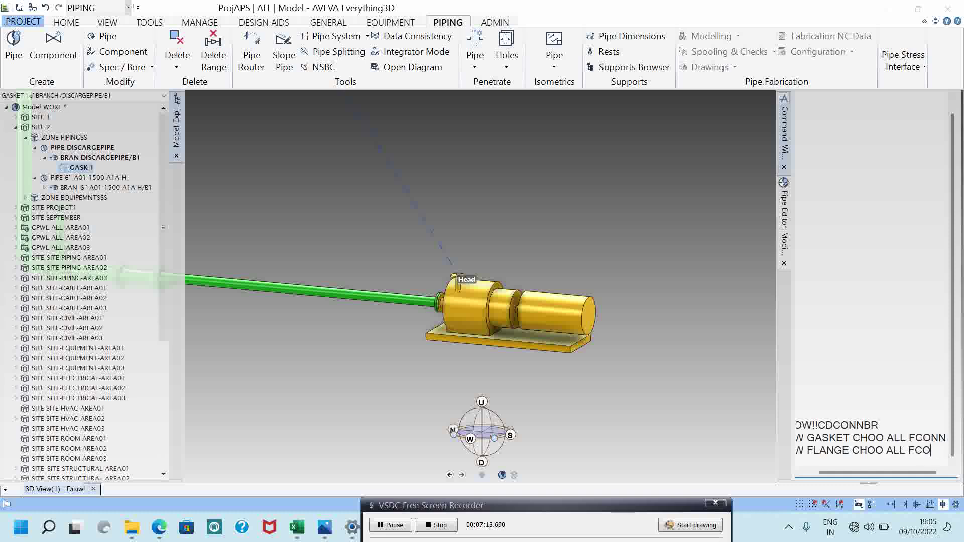
pyautogui.press('Return')
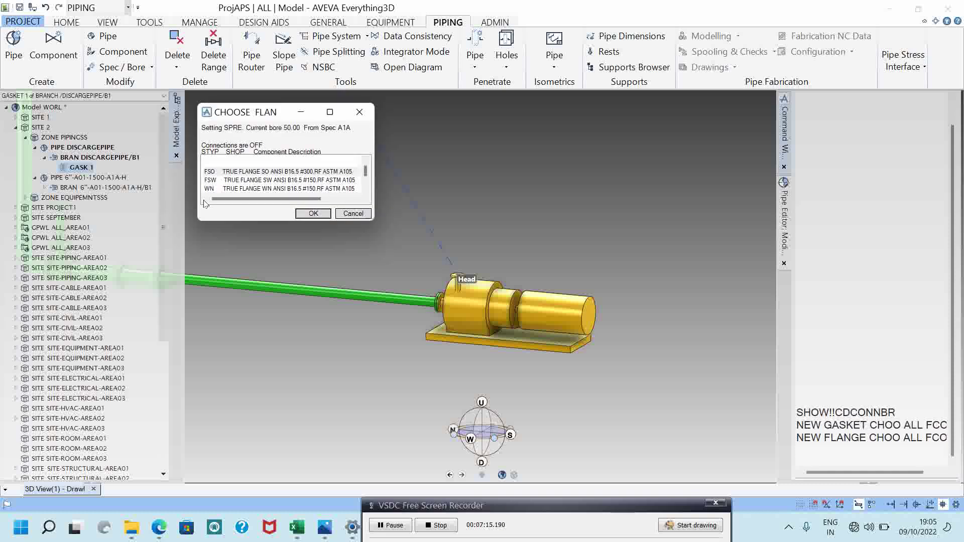
pyautogui.click(259, 171)
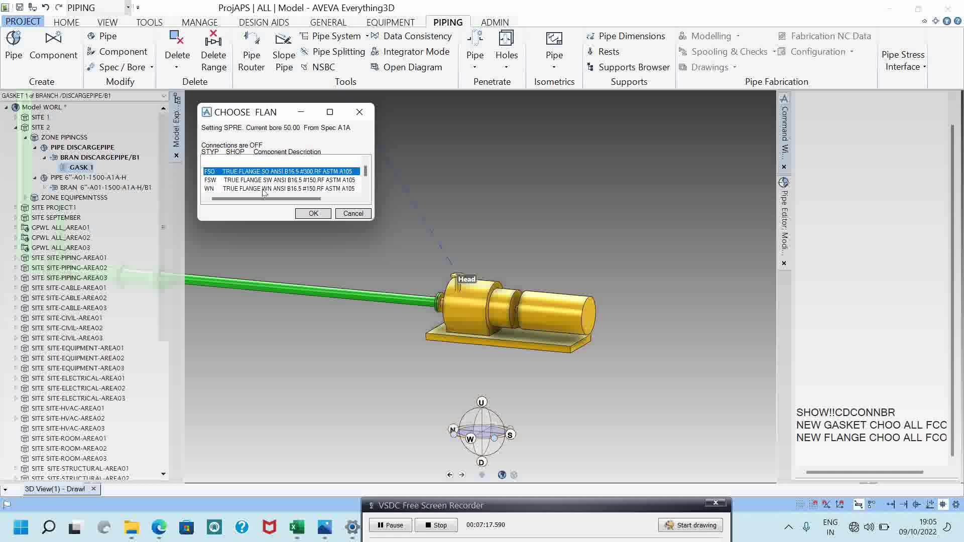
pyautogui.click(263, 189)
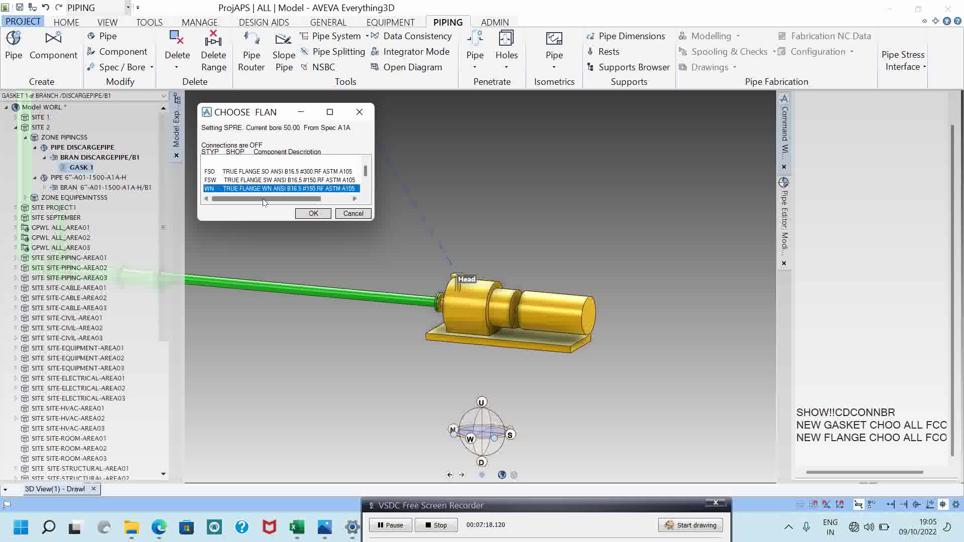
pyautogui.click(313, 214)
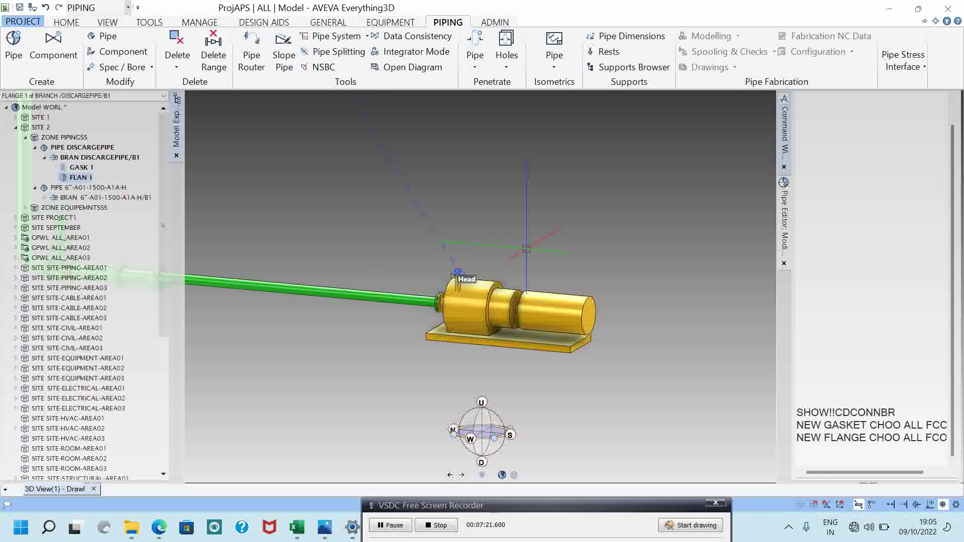
# Examine the flange on the pump's upright nozzle and the branch's route towards the vessels from several angles.
pyautogui.middleClick(523, 249)
pyautogui.scroll(-3, 520, 251)
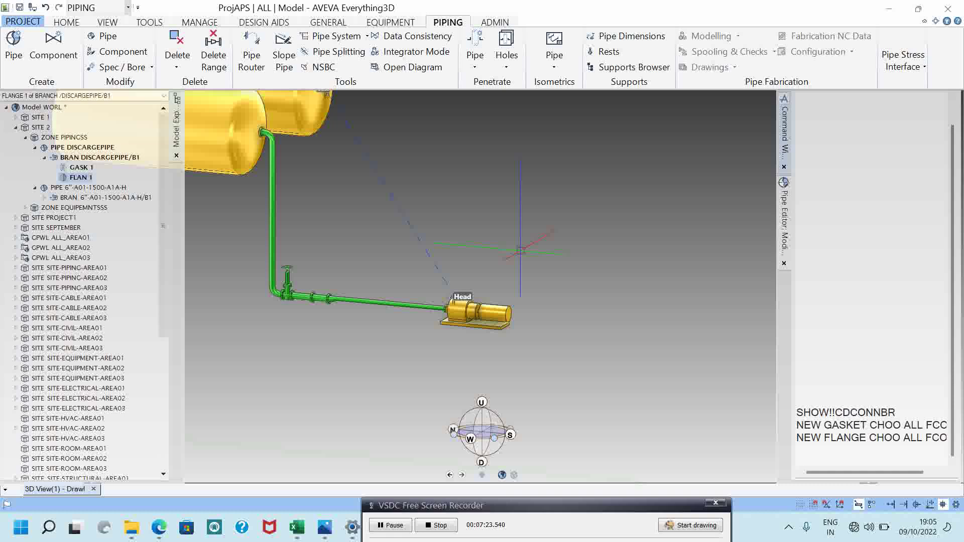
pyautogui.scroll(5, 477, 314)
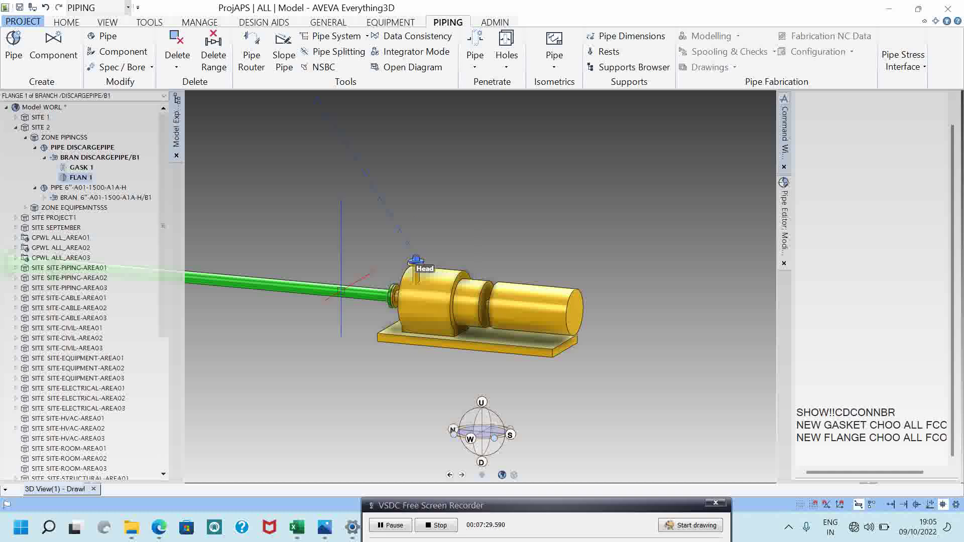
pyautogui.scroll(3, 428, 249)
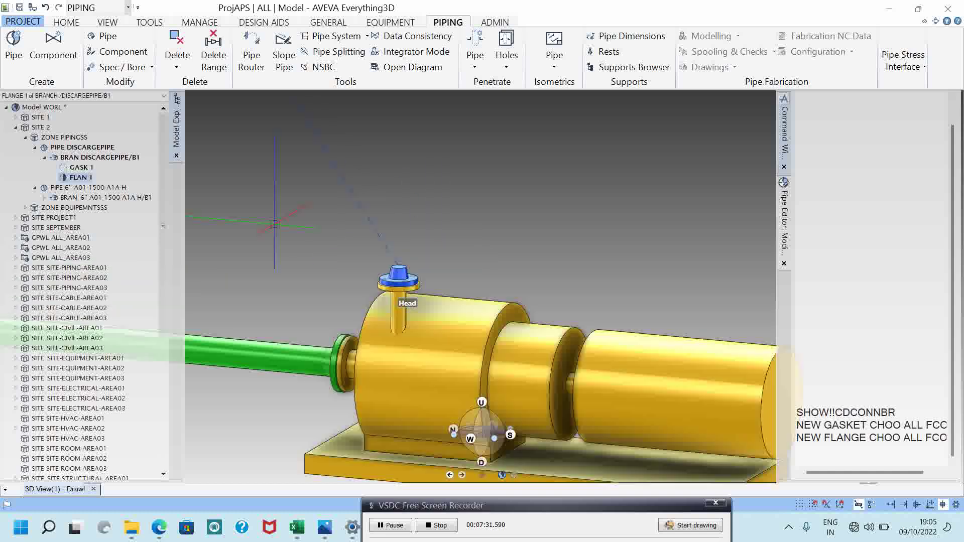
pyautogui.scroll(-4, 427, 364)
pyautogui.moveTo(464, 337); pyautogui.dragTo(484, 279, button='middle')
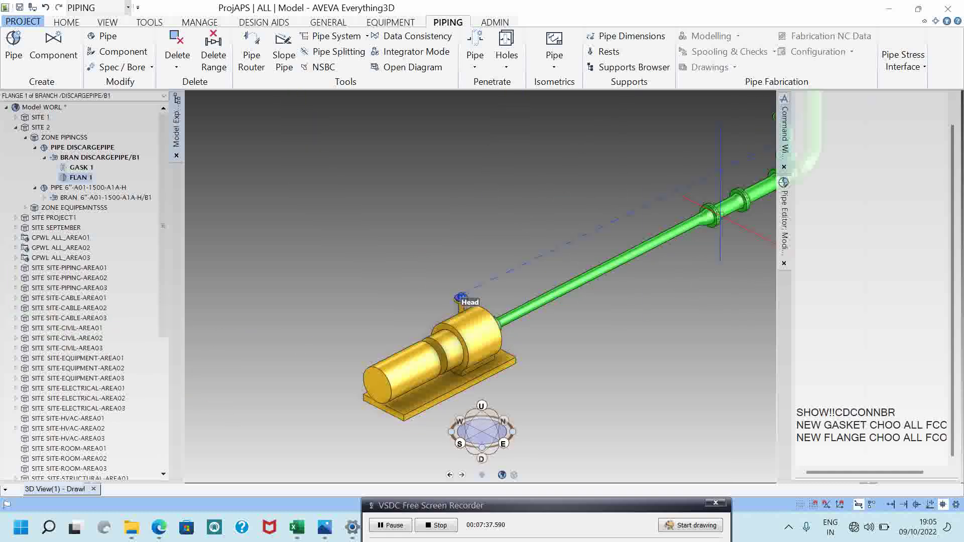
pyautogui.scroll(-2, 723, 220)
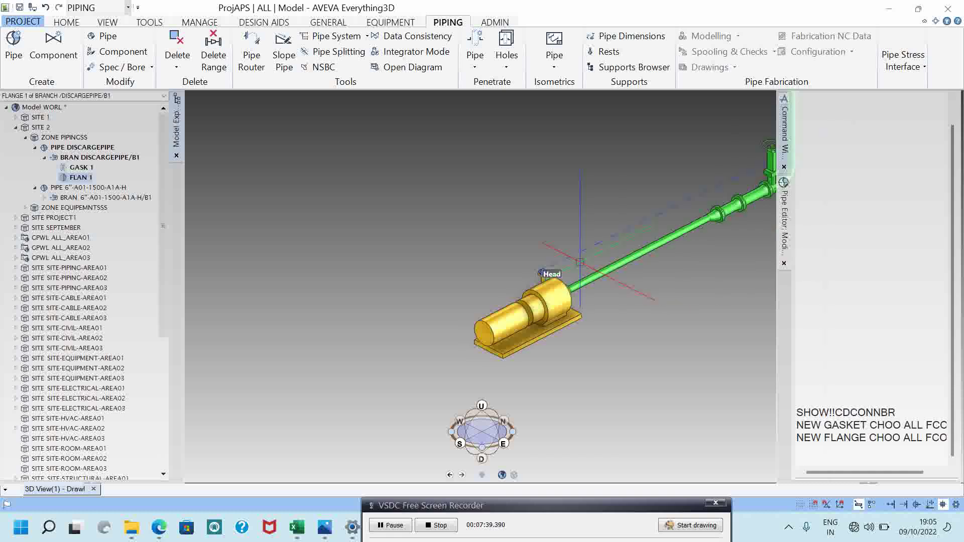
pyautogui.scroll(3, 578, 261)
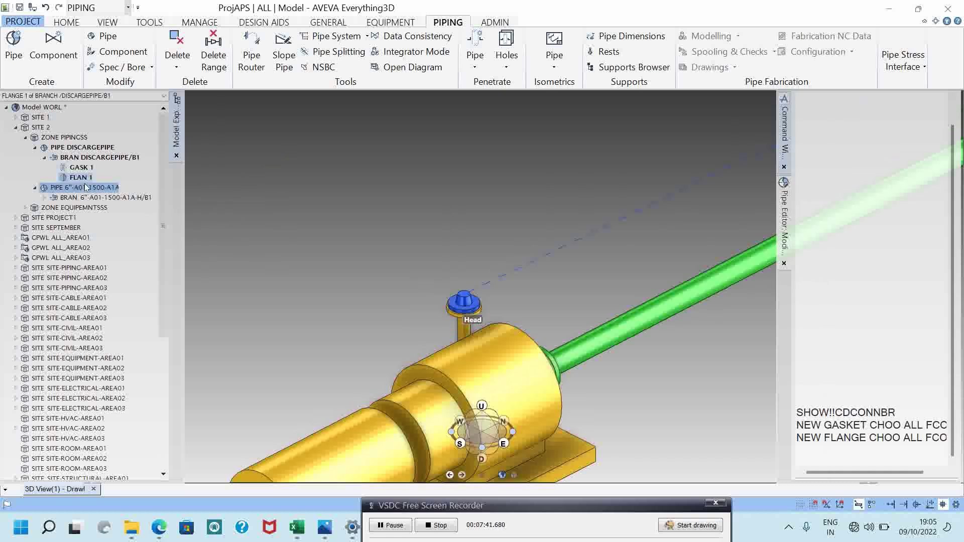
# Reuse the previous flange command, change it to NEW REDUCER CHOO ALL FCONN and run it to open the reducer choices.
pyautogui.click(894, 439)
pyautogui.write('NEW FLANGE CHOO ALL FCONN')
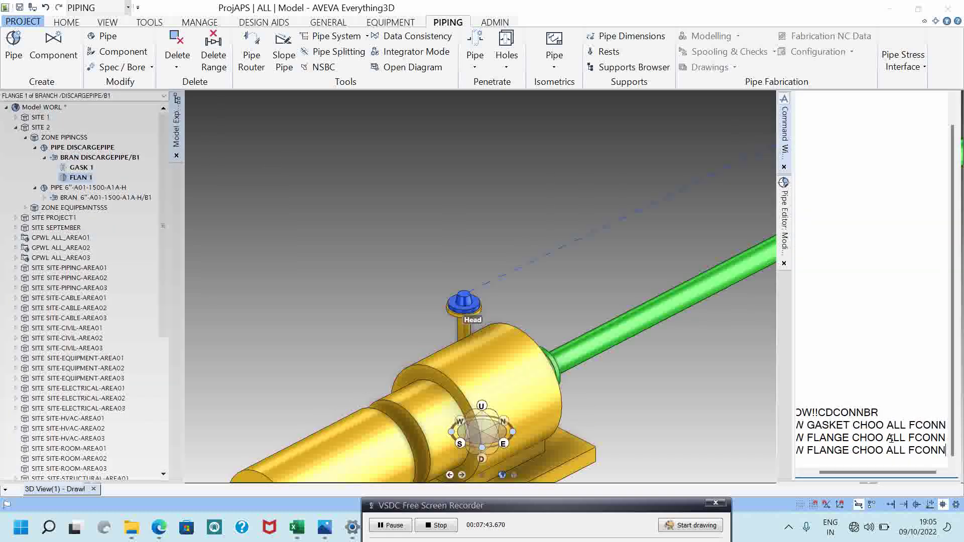
pyautogui.press('BackSpace')
pyautogui.press('BackSpace')
pyautogui.press('BackSpace')
pyautogui.press('BackSpace')
pyautogui.press('BackSpace')
pyautogui.press('BackSpace')
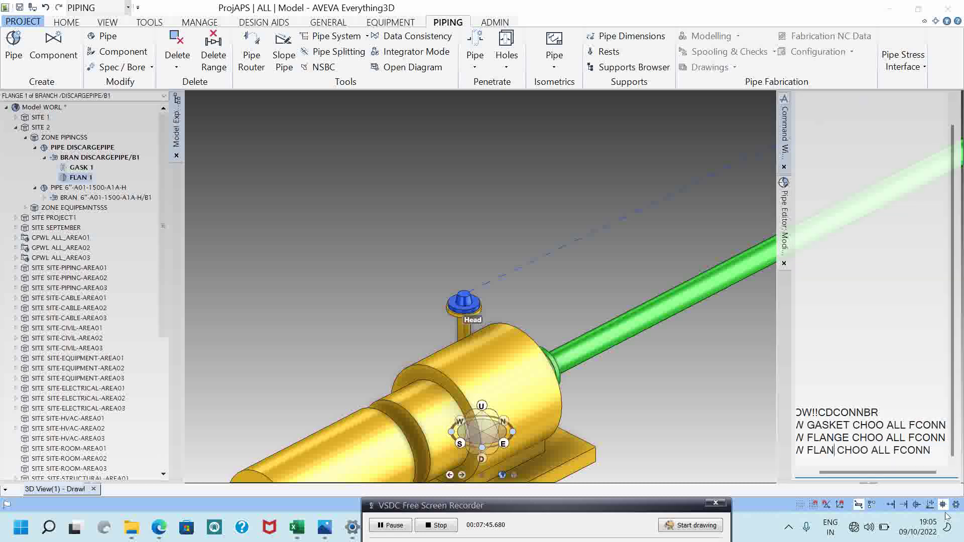
pyautogui.write('REDUCER')
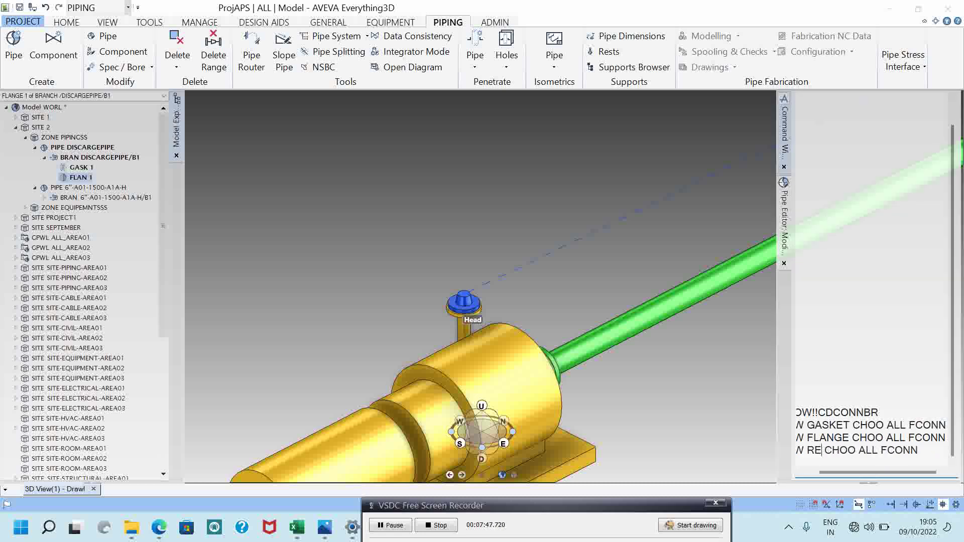
pyautogui.press('Return')
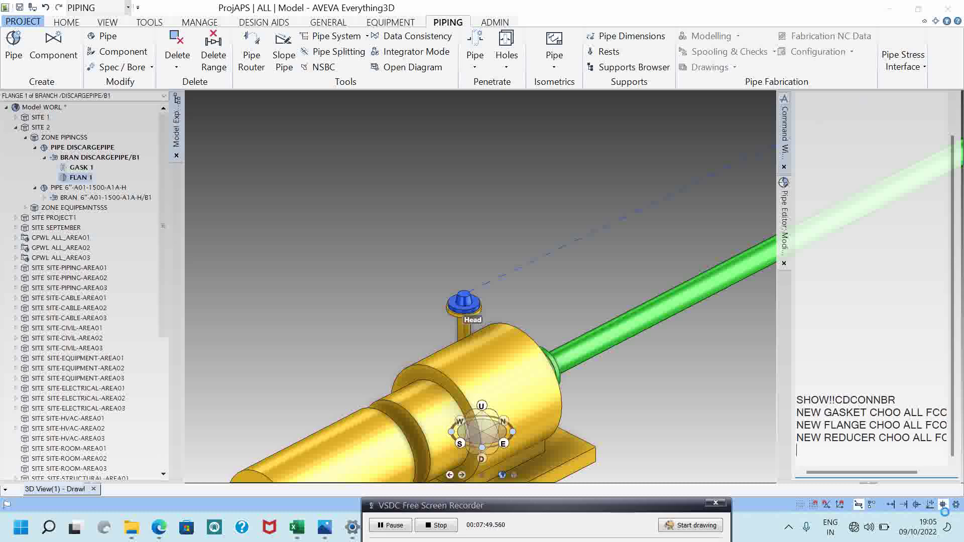
# Choose the 100.00 CONC reducer, REDU CONC ANSI B16.9 BW SCH40 x SCH80, and add it after the flange.
pyautogui.scroll(-2, 286, 181)
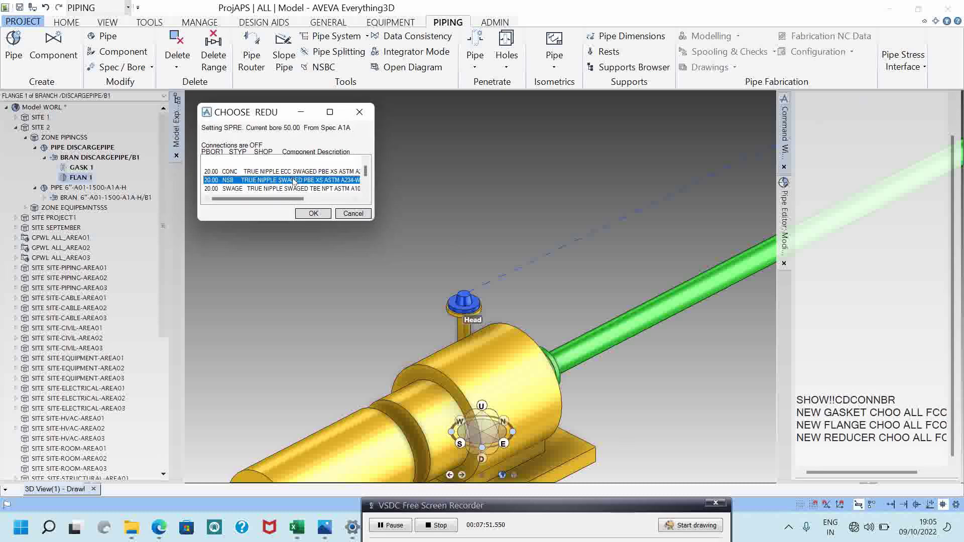
pyautogui.scroll(-8, 295, 182)
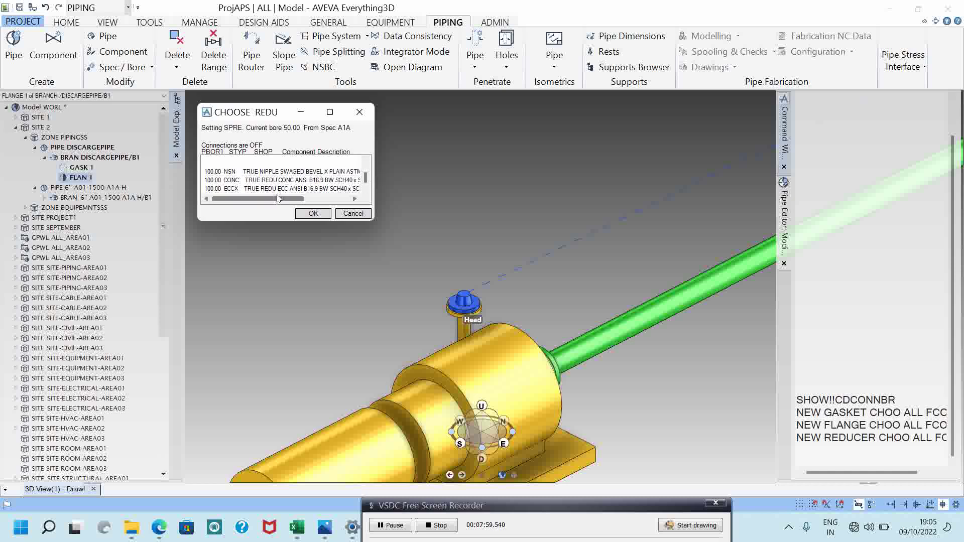
pyautogui.click(330, 112)
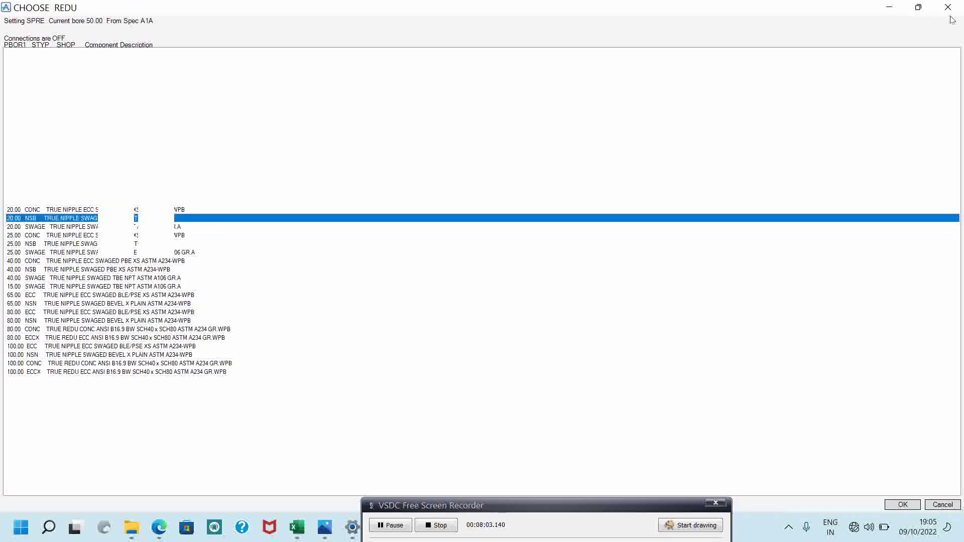
pyautogui.click(919, 7)
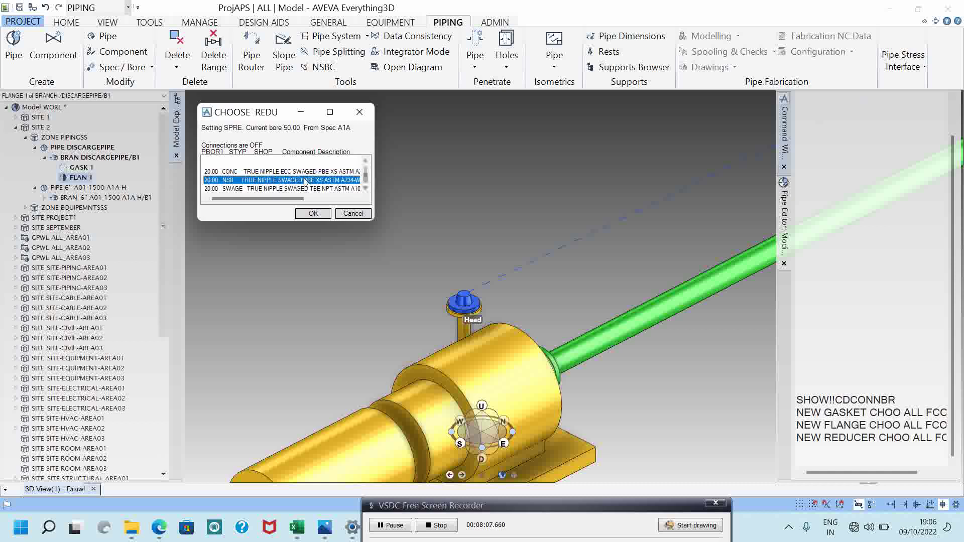
pyautogui.scroll(-4, 304, 179)
pyautogui.scroll(-1, 302, 176)
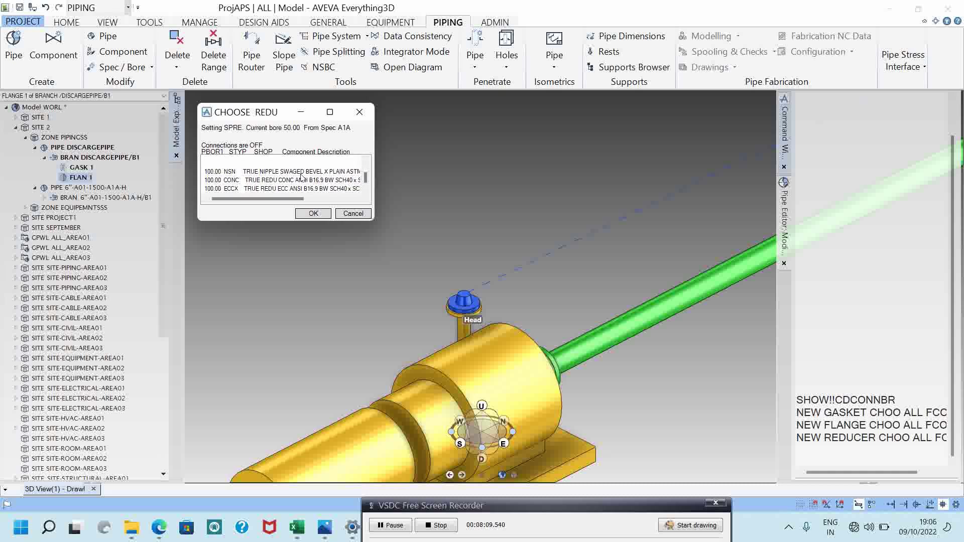
pyautogui.click(241, 180)
pyautogui.click(313, 213)
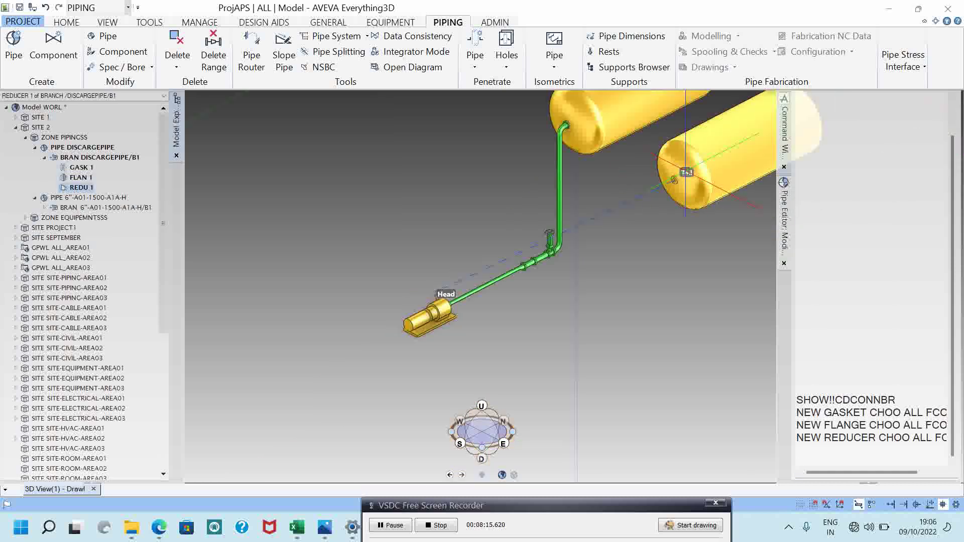
# Try the CLEA command without a value on the reducer above the pump's upright nozzle.
pyautogui.moveTo(453, 379); pyautogui.dragTo(696, 368, button='middle')
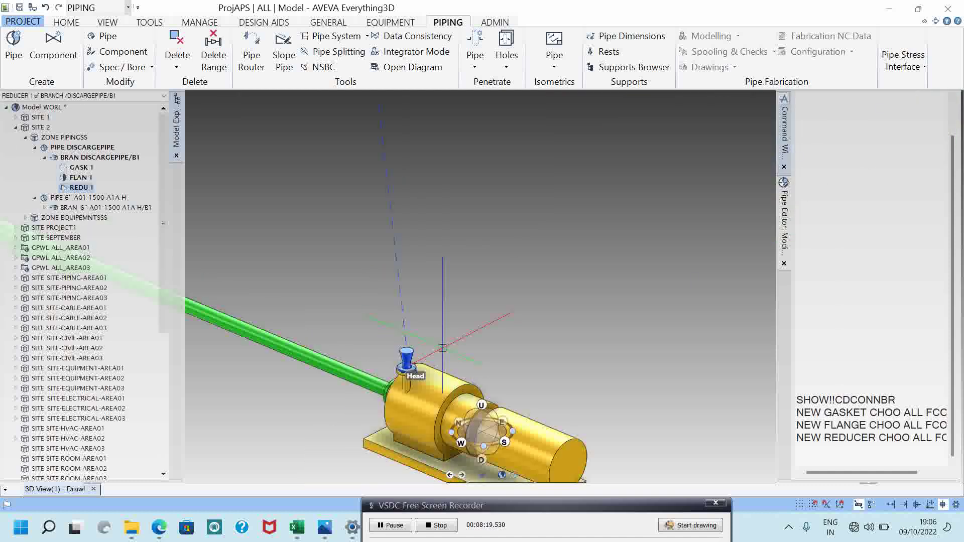
pyautogui.scroll(-4, 497, 271)
pyautogui.scroll(4, 464, 304)
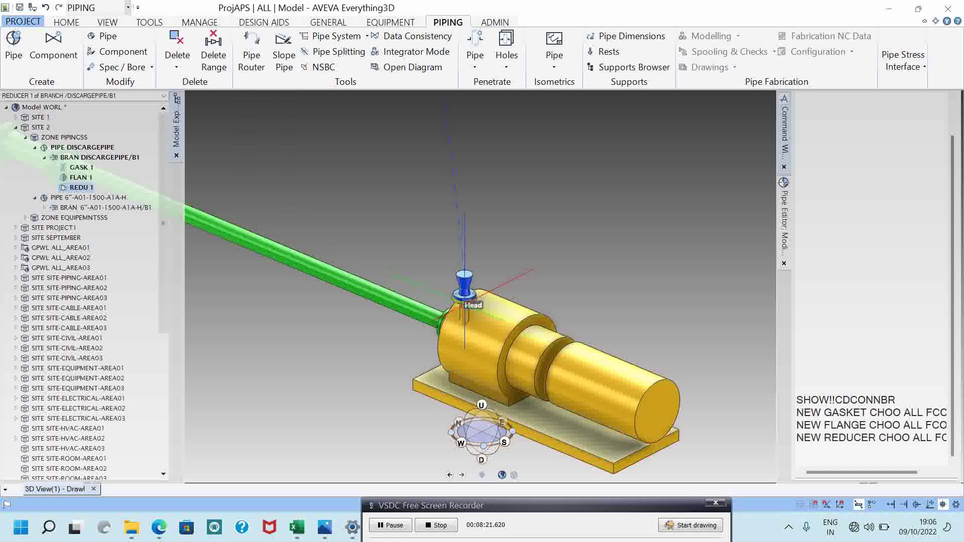
pyautogui.scroll(1, 465, 304)
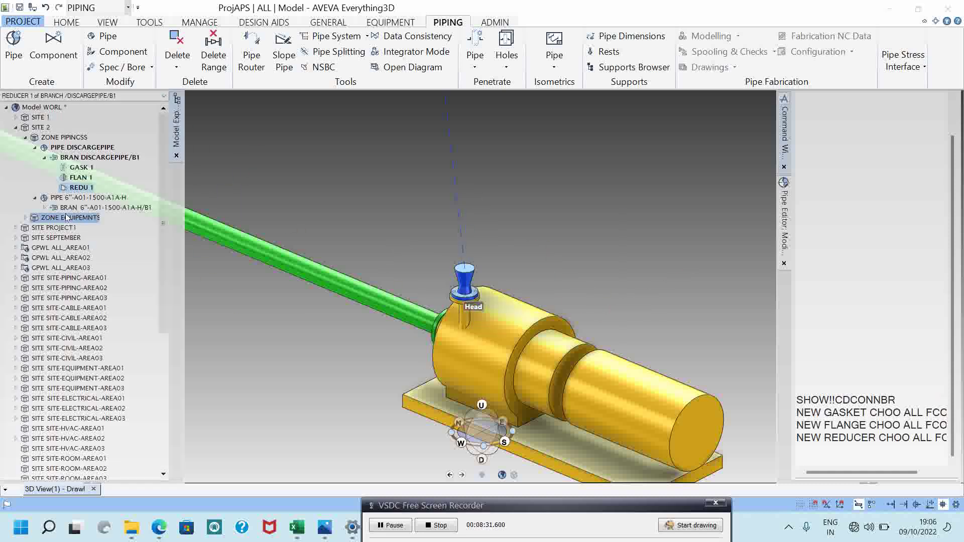
pyautogui.click(849, 450)
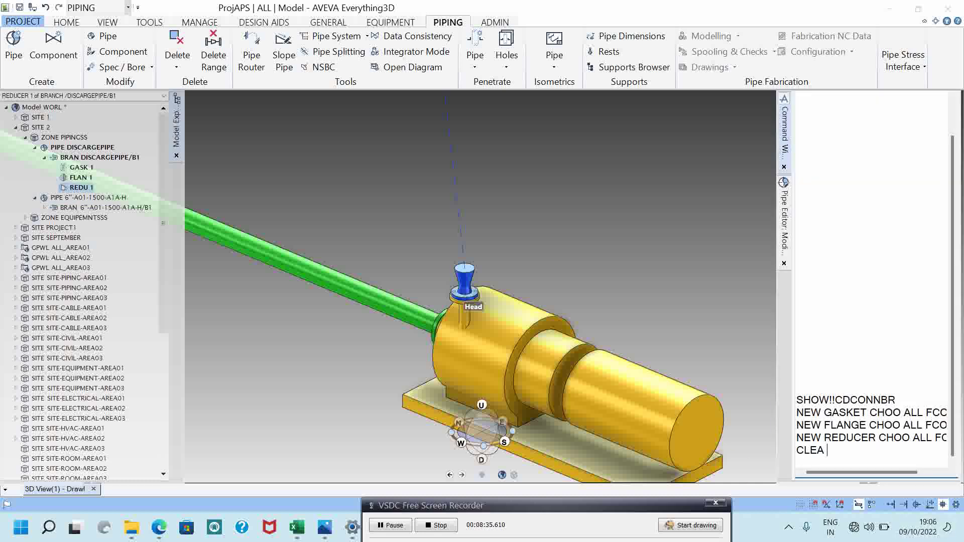
pyautogui.write('CLEA')
pyautogui.press('Return')
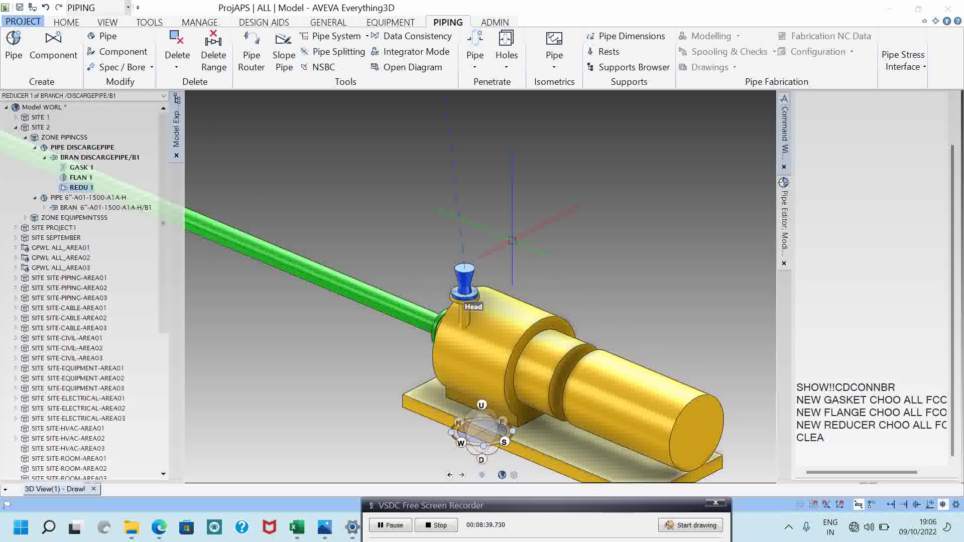
# Set the reducer's clearance above the flange to 150 mm with the command CLEA 150.
pyautogui.scroll(3, 488, 274)
pyautogui.moveTo(397, 293); pyautogui.dragTo(408, 227, button='middle')
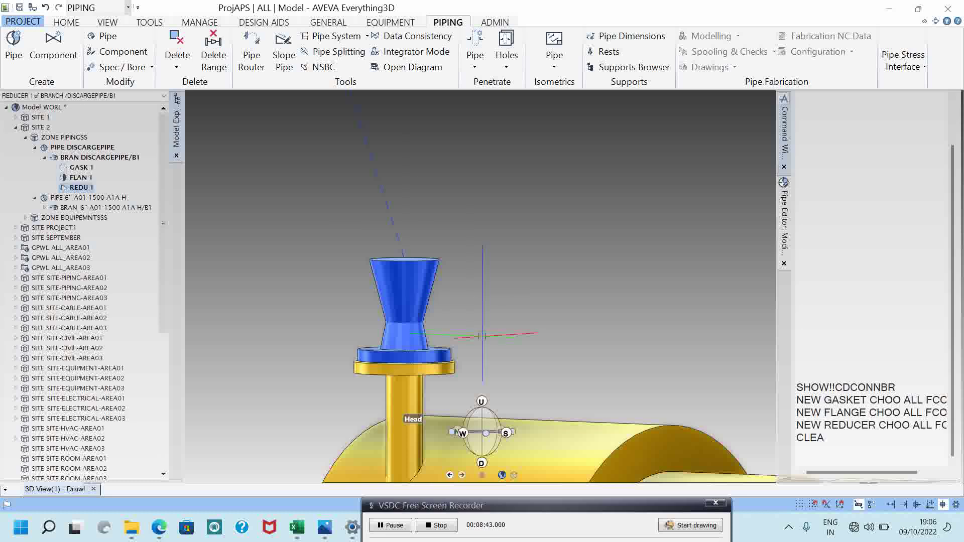
pyautogui.click(857, 440)
pyautogui.doubleClick(857, 440)
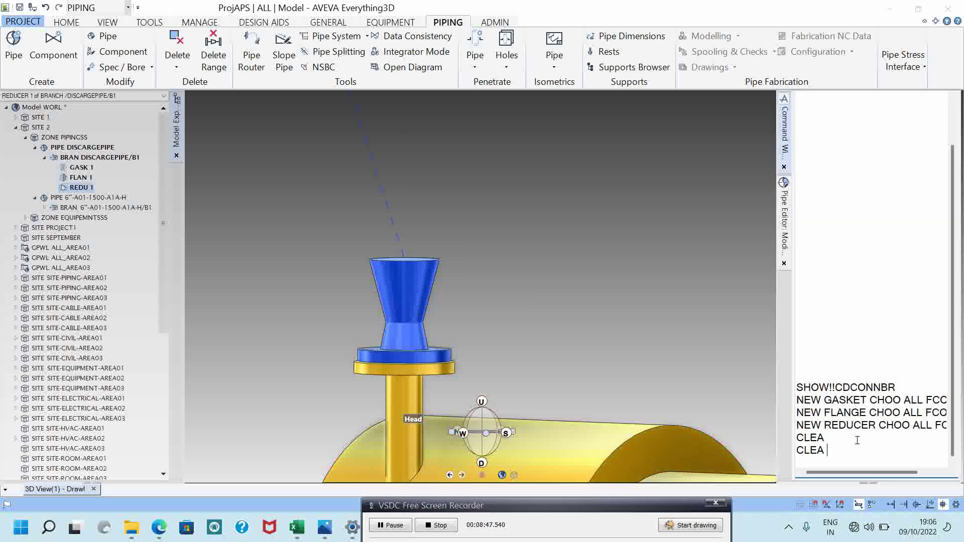
pyautogui.write('150')
pyautogui.press('Return')
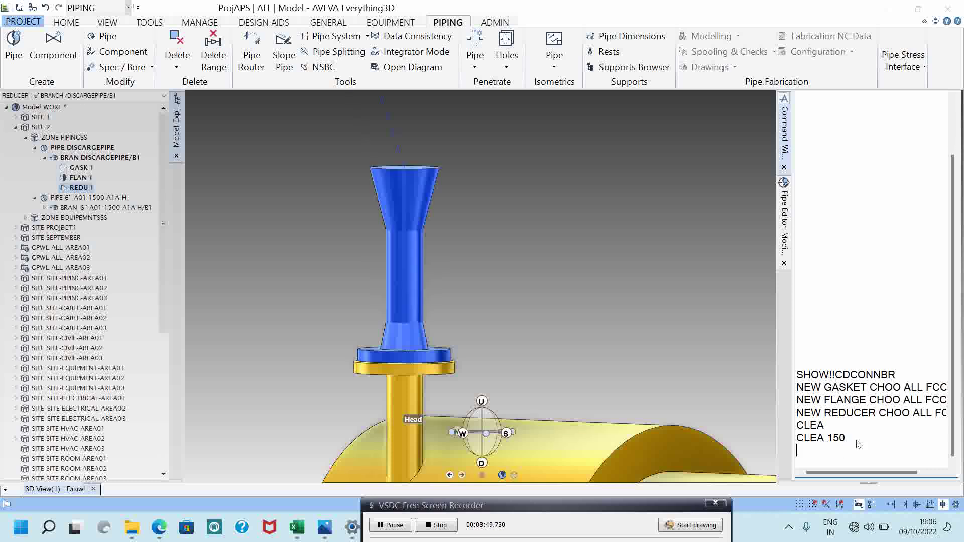
pyautogui.scroll(-3, 349, 228)
pyautogui.moveTo(372, 207); pyautogui.dragTo(341, 208, button='middle')
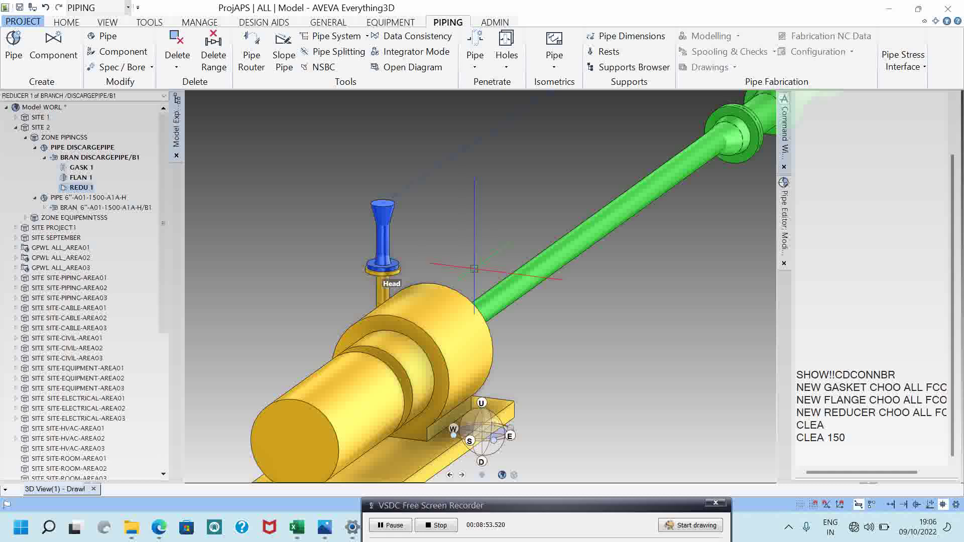
pyautogui.scroll(-5, 470, 274)
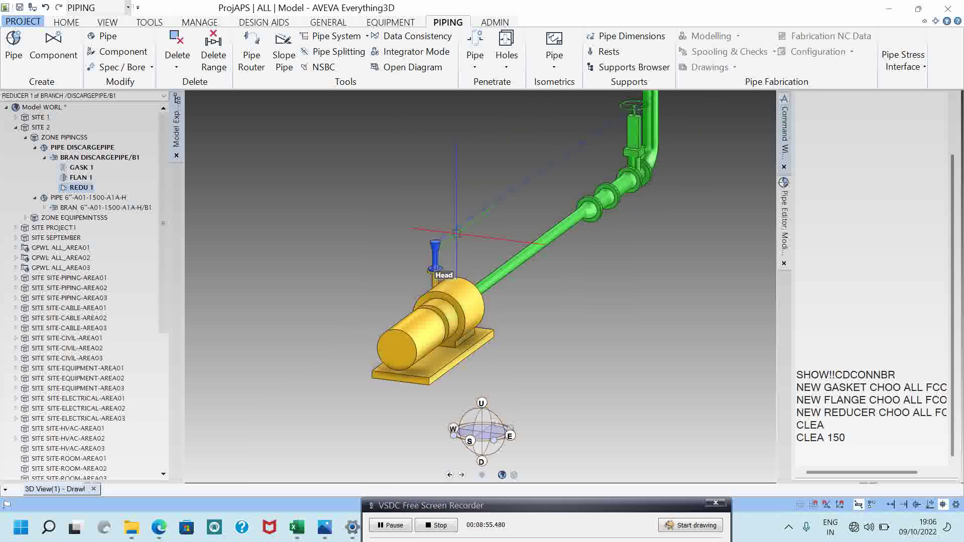
pyautogui.scroll(4, 437, 241)
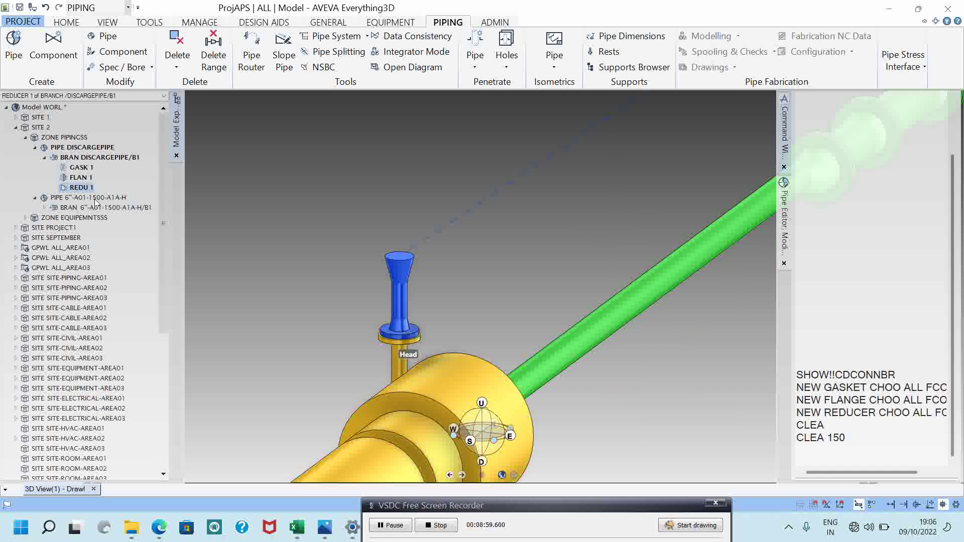
# Reuse the previous reducer command, change it to NEW ELBOW CHOO ALL FCONN and run it to open the elbow choices.
pyautogui.click(881, 411)
pyautogui.press('Return')
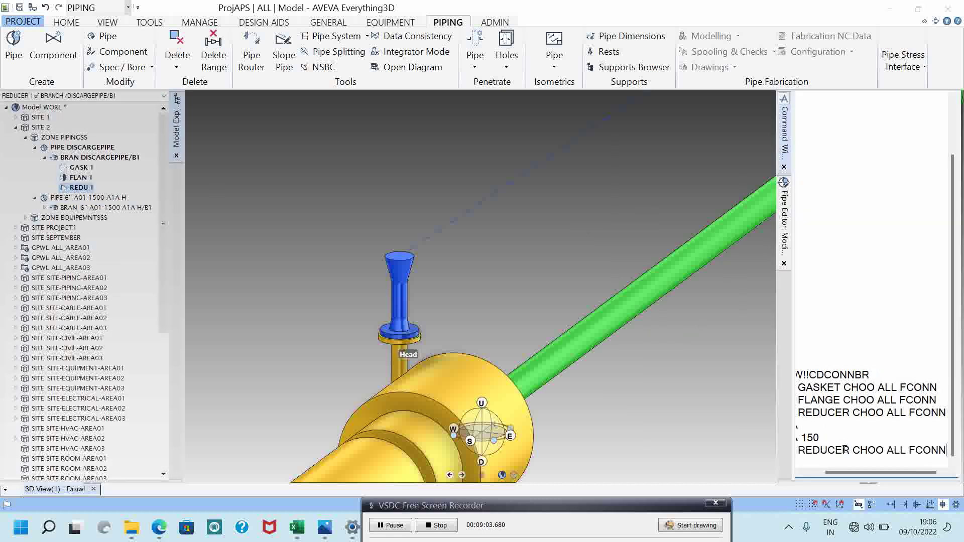
pyautogui.press('BackSpace')
pyautogui.press('BackSpace')
pyautogui.press('BackSpace')
pyautogui.press('BackSpace')
pyautogui.press('BackSpace')
pyautogui.press('BackSpace')
pyautogui.press('BackSpace')
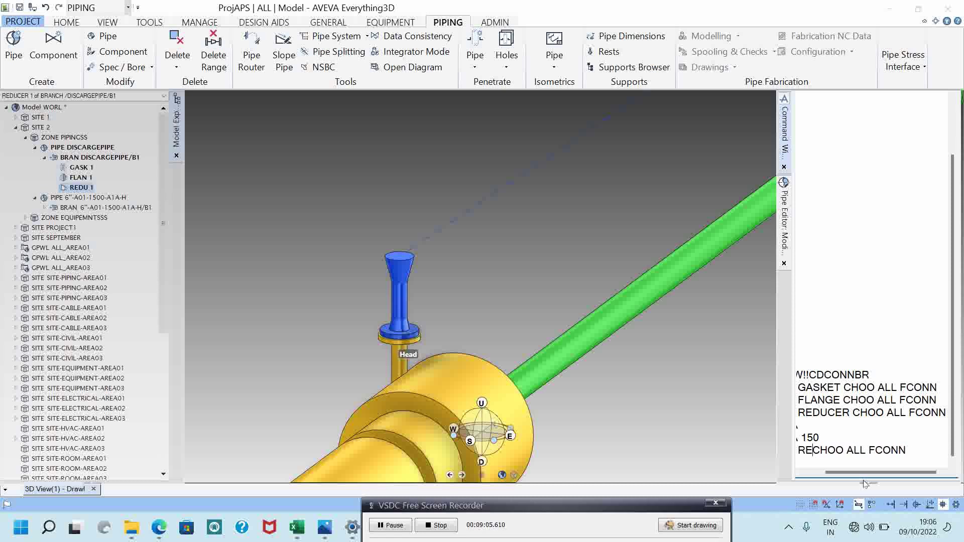
pyautogui.write('E;BOW')
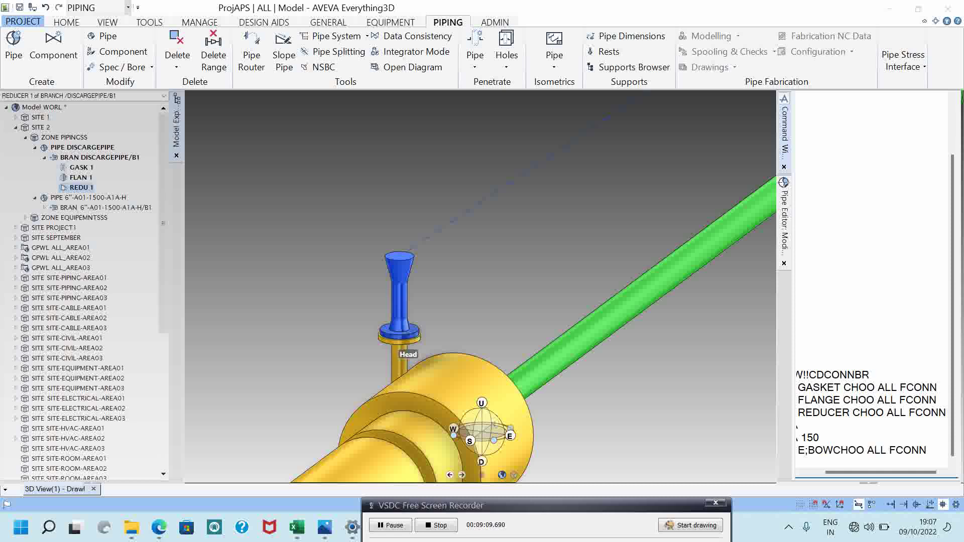
pyautogui.press('BackSpace')
pyautogui.press('BackSpace')
pyautogui.press('BackSpace')
pyautogui.press('BackSpace')
pyautogui.press('BackSpace')
pyautogui.write('LBOW')
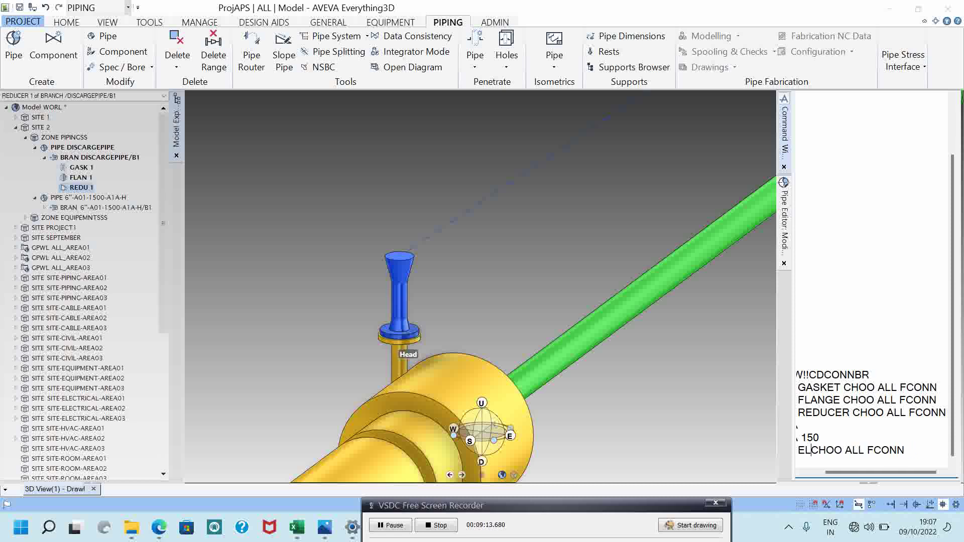
pyautogui.press('Return')
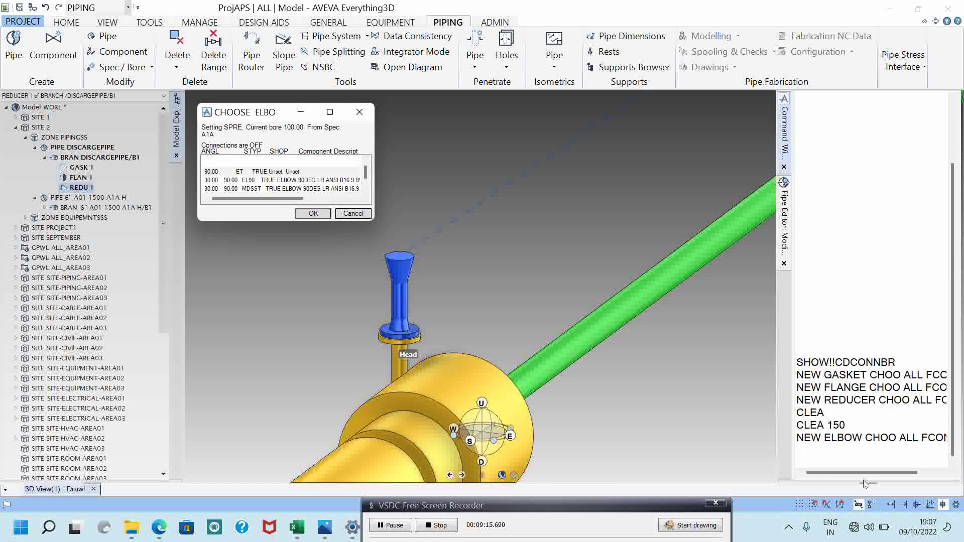
# Choose the EL90 elbow, ELBOW 90DEG LR ANSI B16.9, and add it after the reducer.
pyautogui.click(304, 171)
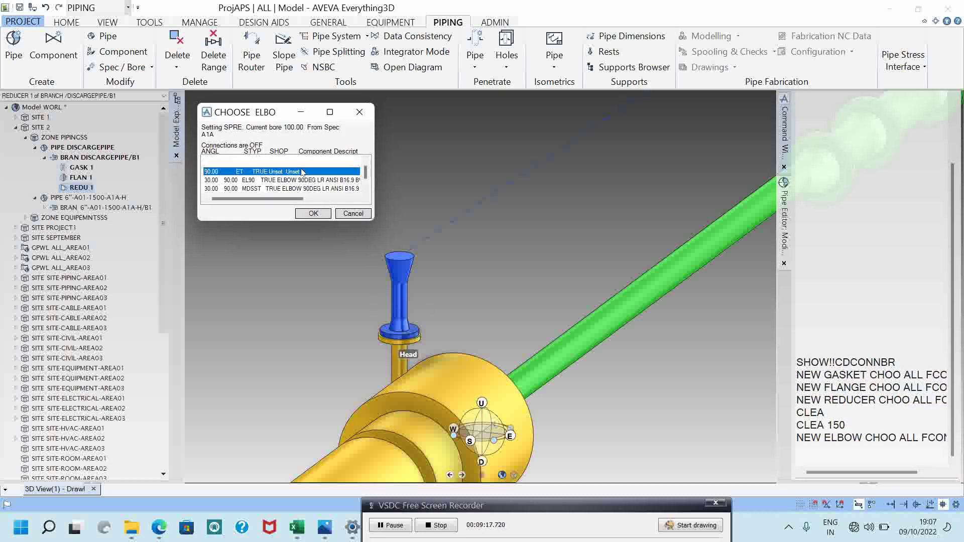
pyautogui.click(294, 180)
pyautogui.click(312, 213)
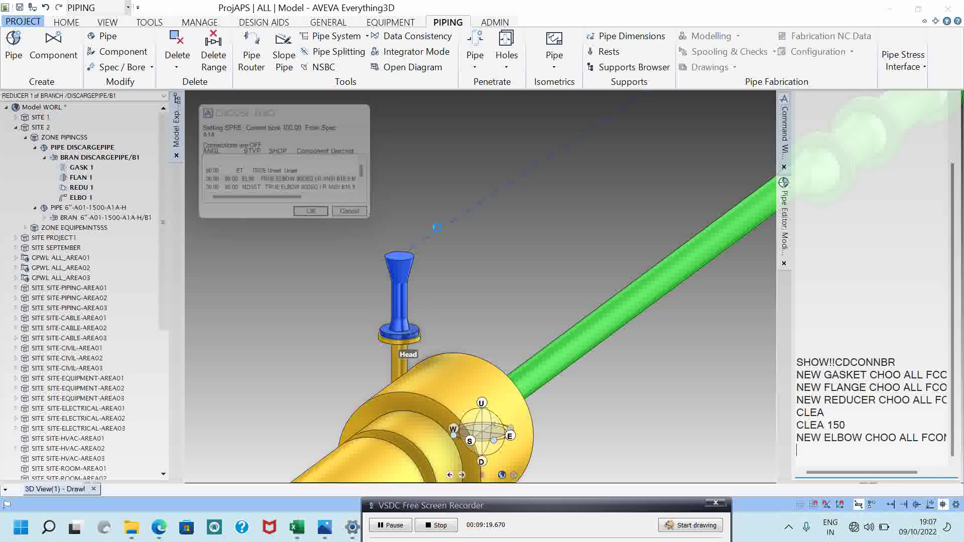
# Turn the elbow above the pump nozzle to face east with the command DIR E.
pyautogui.moveTo(458, 230); pyautogui.dragTo(475, 230, button='middle')
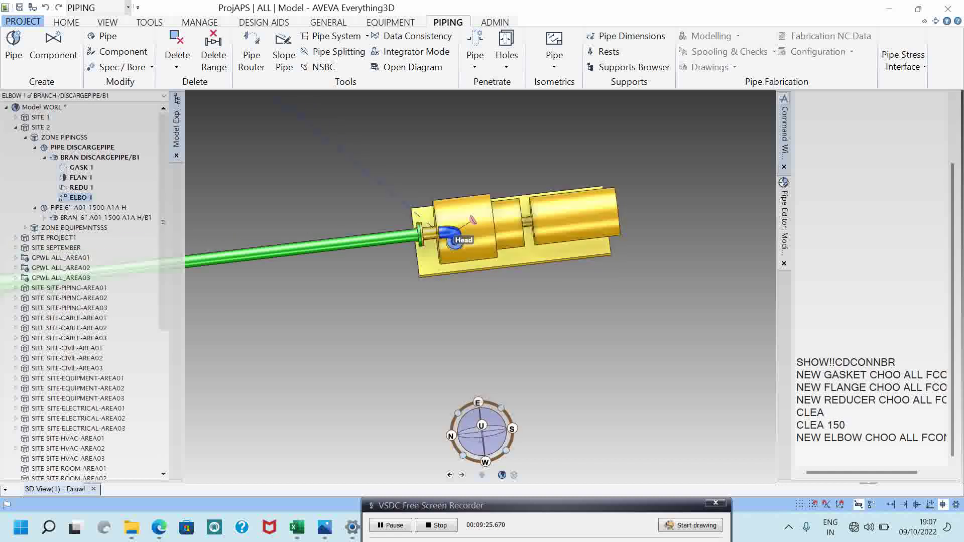
pyautogui.click(834, 450)
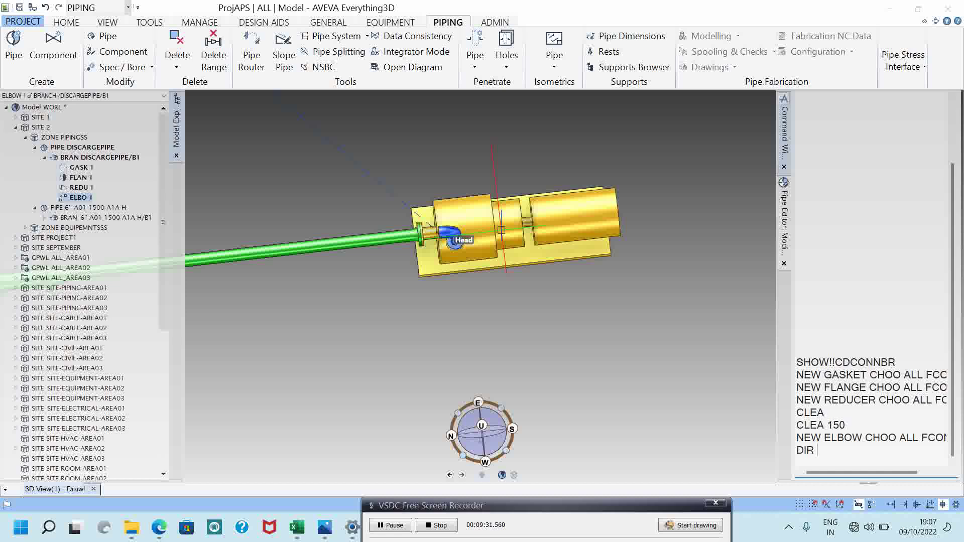
pyautogui.write('DIR E')
pyautogui.press('Return')
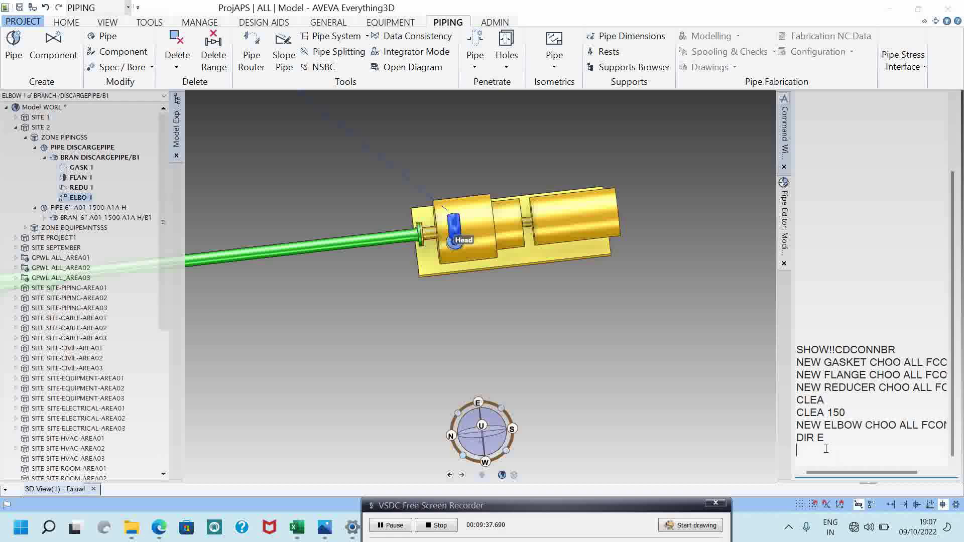
# Reuse a previous component command, change it to NEW OLET CHOO ALL FCONN and run it to open the olet choices.
pyautogui.doubleClick(867, 387)
pyautogui.press('BackSpace')
pyautogui.press('BackSpace')
pyautogui.press('BackSpace')
pyautogui.press('BackSpace')
pyautogui.press('BackSpace')
pyautogui.press('BackSpace')
pyautogui.press('BackSpace')
pyautogui.write('OLET')
pyautogui.press('Return')
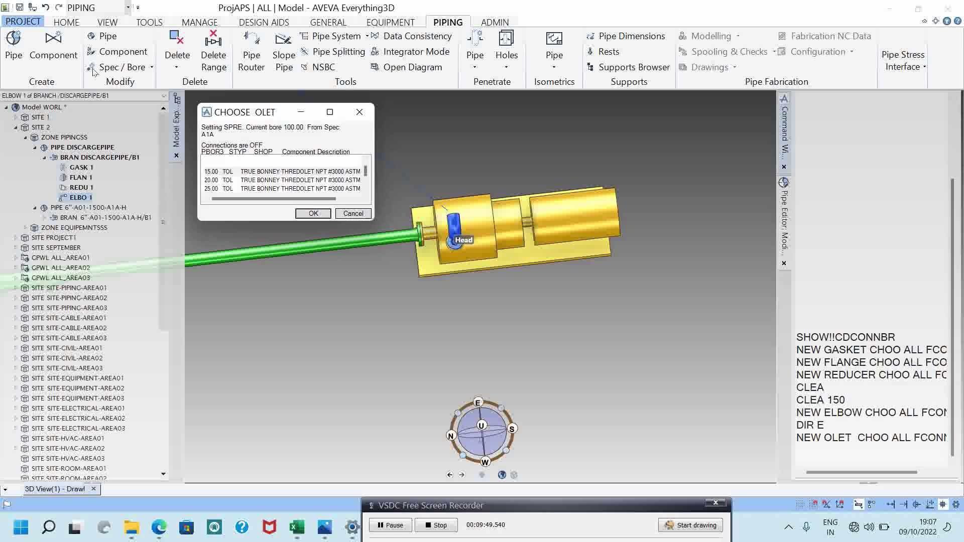
# Add the 15.00 TOL olet, BONNEY THREDOLET NPT #3000, after the elbow and set its clearance with CLEA 150.
pyautogui.click(266, 173)
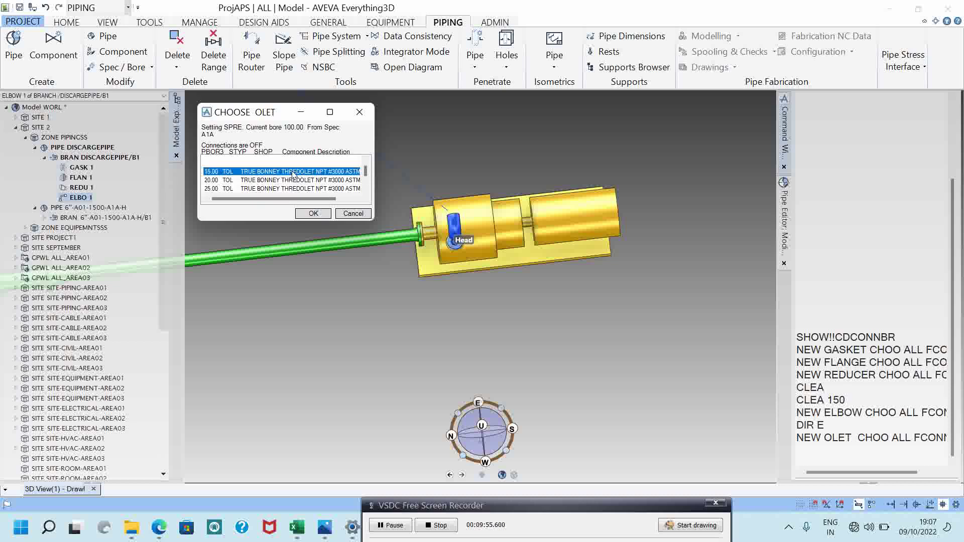
pyautogui.click(313, 213)
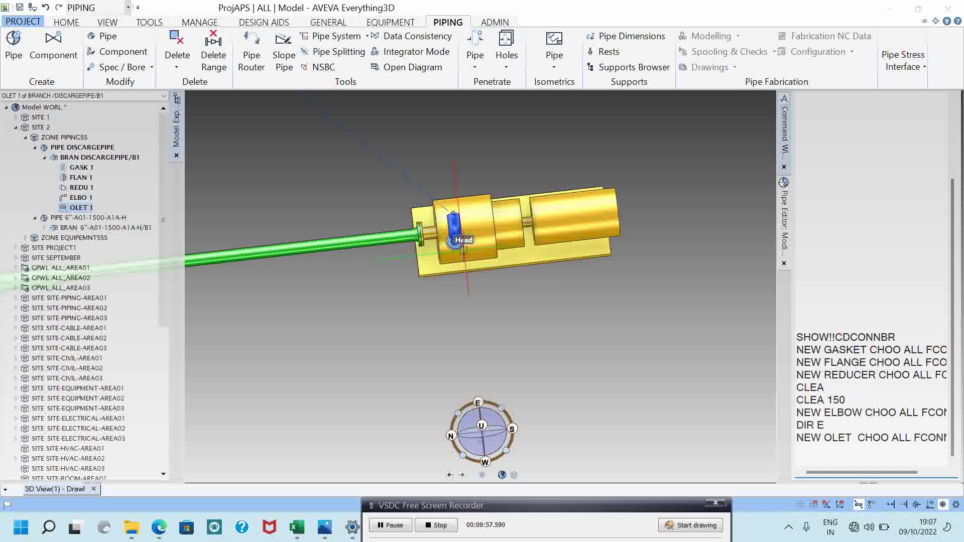
pyautogui.doubleClick(866, 401)
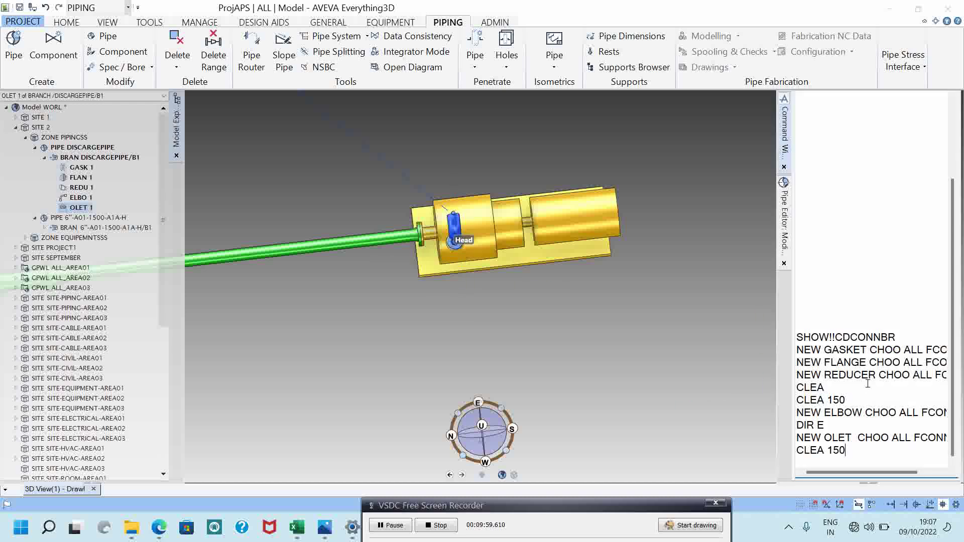
pyautogui.press('Return')
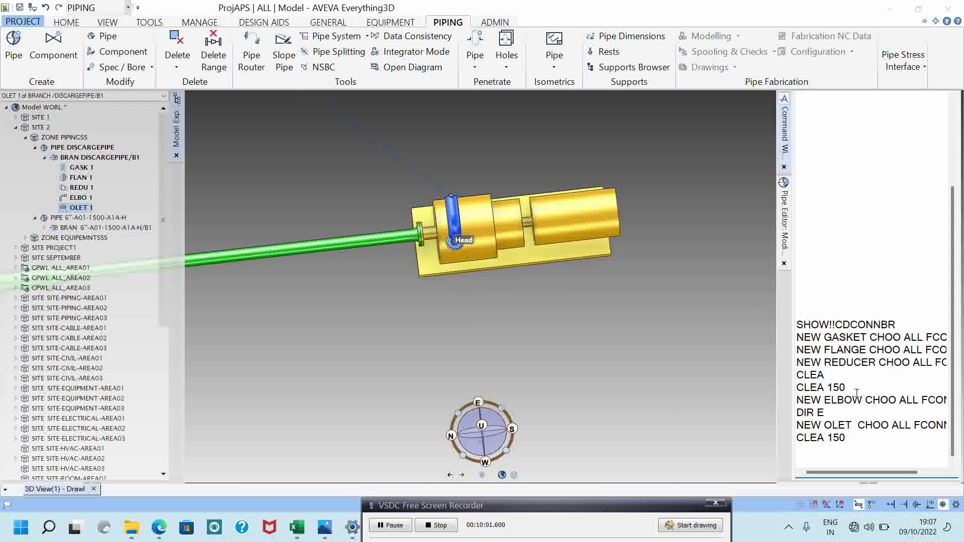
# Rerun NEW ELBOW CHOO ALL FCONN and add a second EL90 90-degree long-radius elbow after the olet.
pyautogui.doubleClick(889, 400)
pyautogui.press('Return')
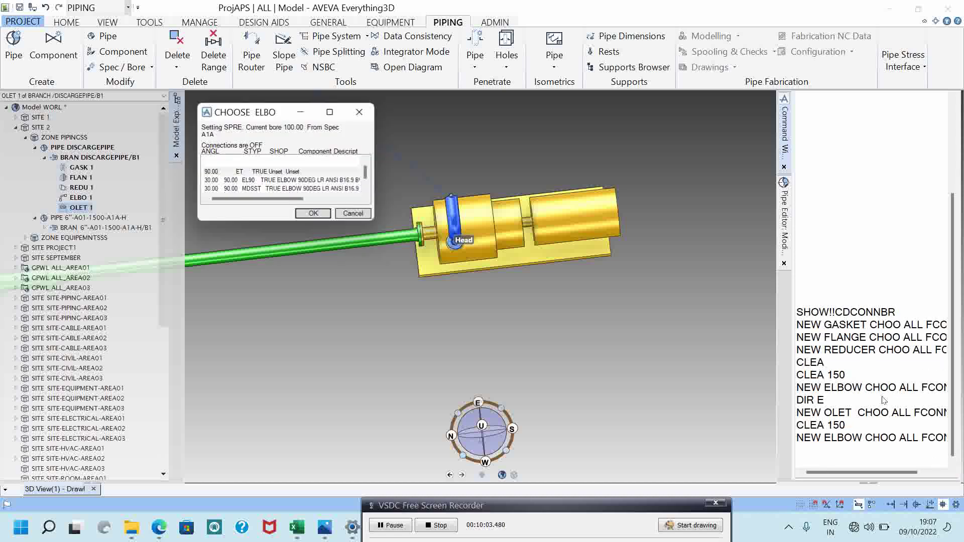
pyautogui.click(320, 181)
pyautogui.click(317, 213)
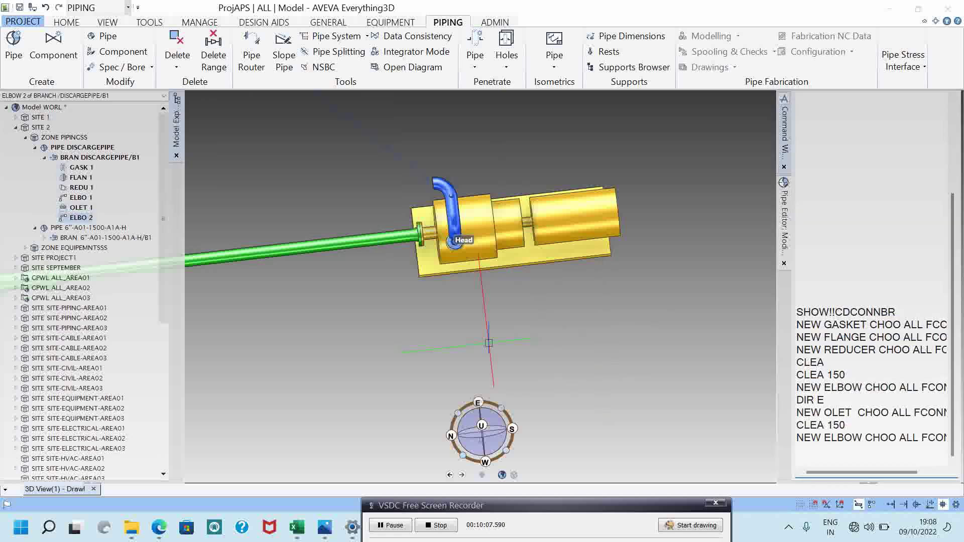
# Set the second elbow's clearance from the olet to 150 mm with the command CLEA 150.
pyautogui.doubleClick(856, 412)
pyautogui.press('Return')
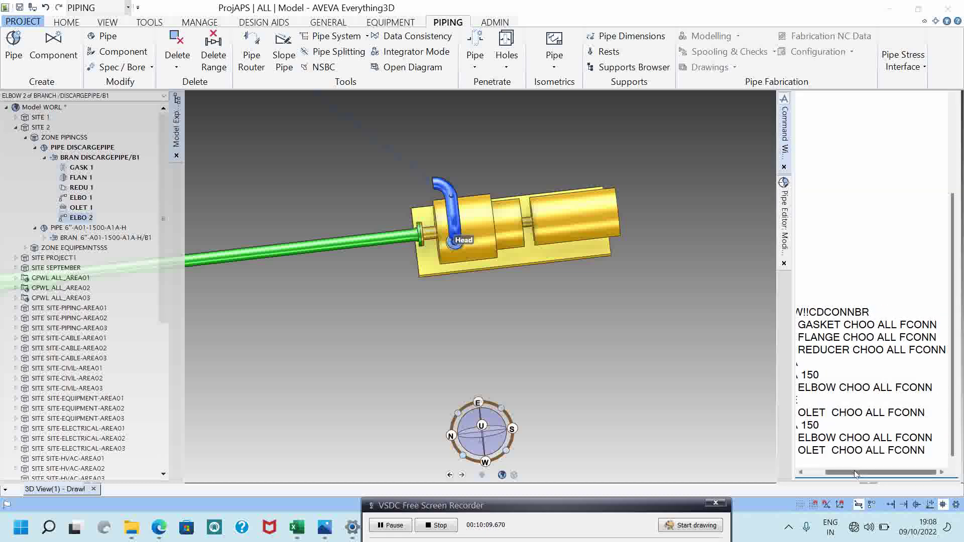
pyautogui.moveTo(857, 474); pyautogui.dragTo(810, 482)
pyautogui.doubleClick(861, 426)
pyautogui.press('Return')
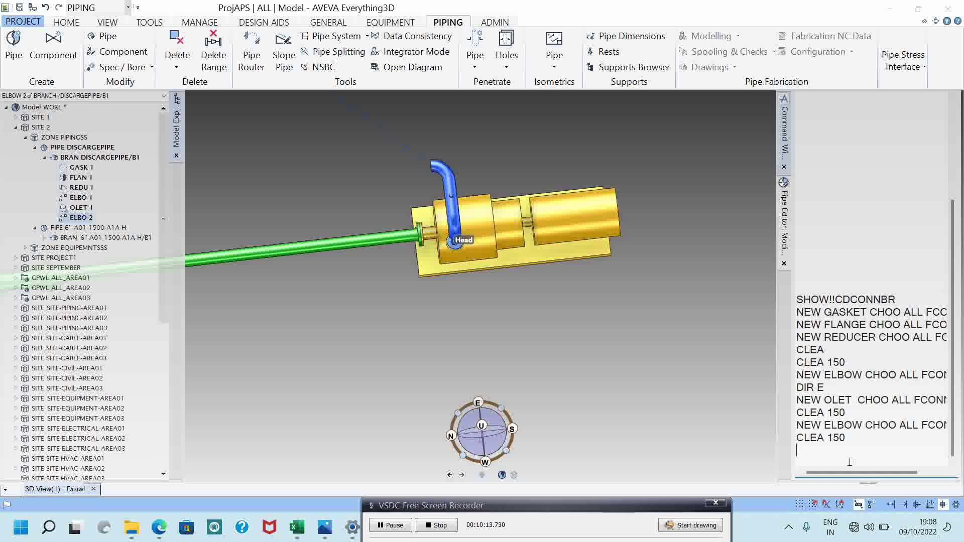
# Point the second elbow downwards with the command DIR D and check it from above the pump.
pyautogui.write('DIR D')
pyautogui.press('Return')
pyautogui.moveTo(539, 223); pyautogui.dragTo(636, 113, button='middle')
pyautogui.scroll(5, 450, 175)
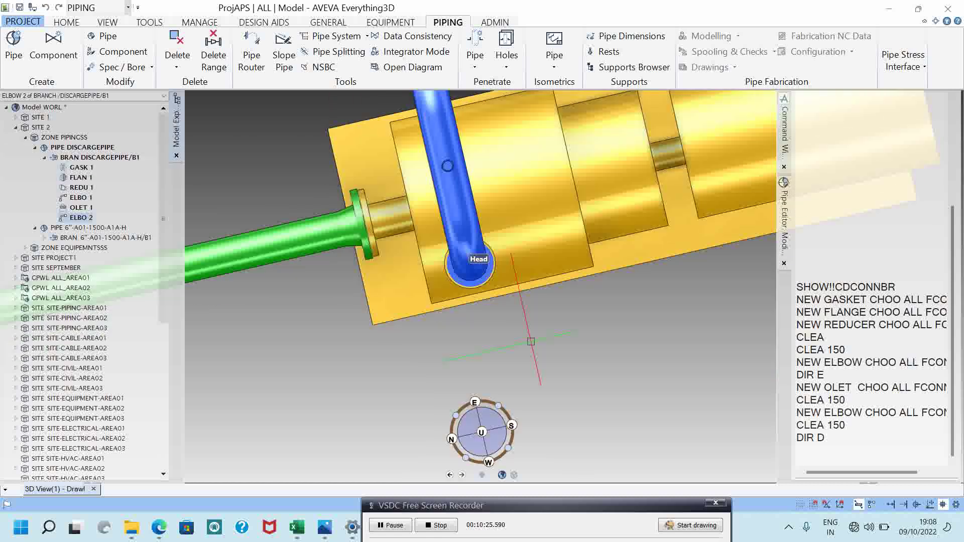
pyautogui.scroll(1, 511, 209)
pyautogui.scroll(-4, 510, 256)
pyautogui.moveTo(499, 288); pyautogui.dragTo(475, 241, button='middle')
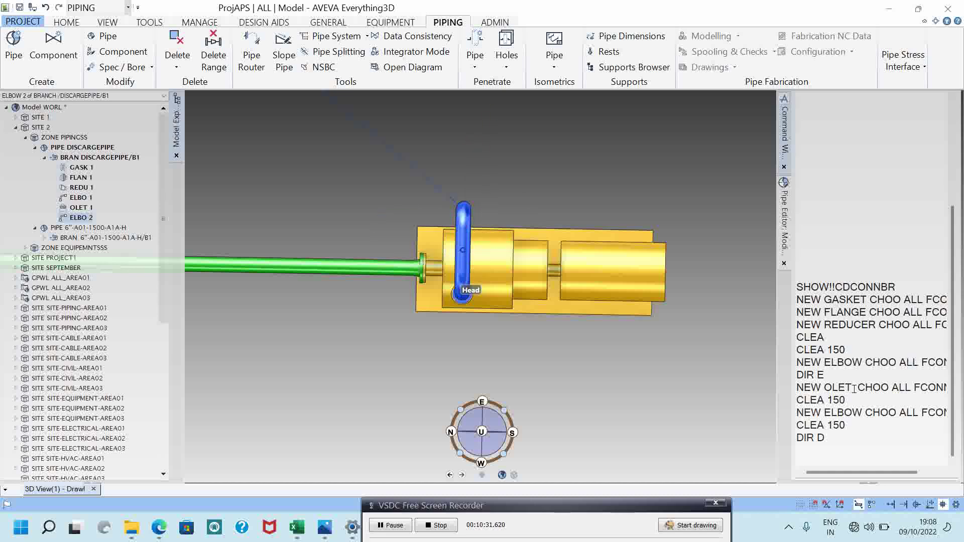
# Set the second elbow's clearance from the olet to 200 mm with the command CLEA 200.
pyautogui.click(856, 437)
pyautogui.write('CLEA 15')
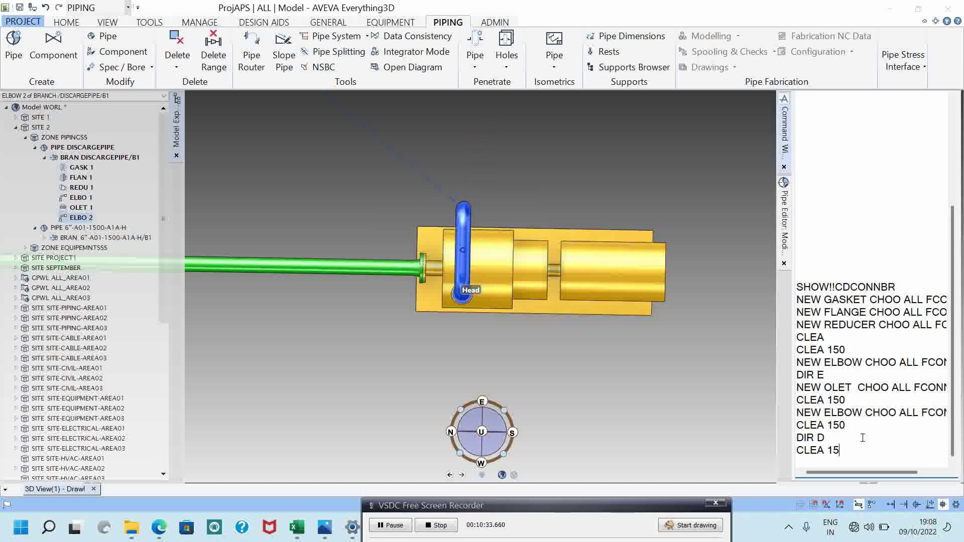
pyautogui.write('00')
pyautogui.press('Return')
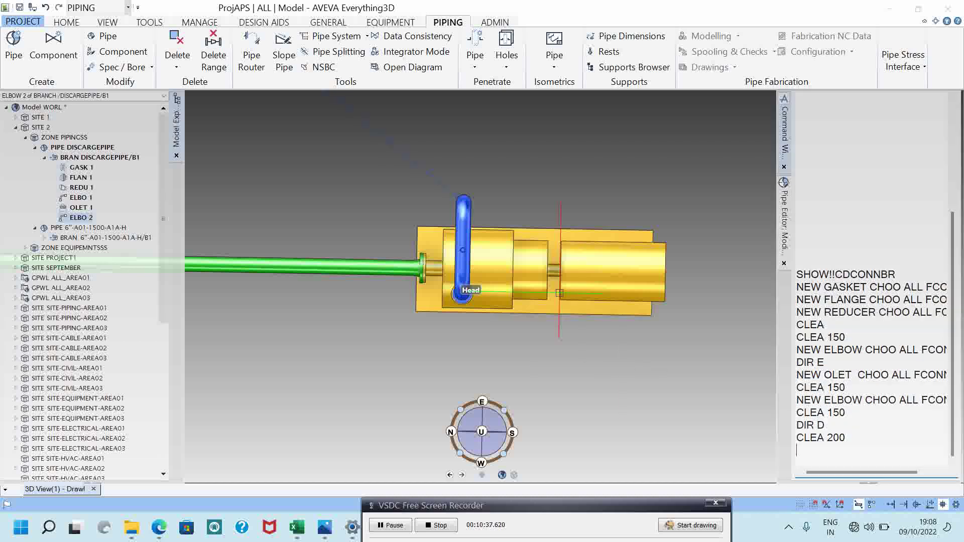
pyautogui.press('Escape')
pyautogui.press('Escape')
pyautogui.press('Escape')
pyautogui.press('Escape')
# Run NEW ELBOW CHOO ALL FCONN again and add a third EL90 90-degree elbow below the downward-facing one.
pyautogui.moveTo(497, 267)
pyautogui.mouseDown(button='middle')
pyautogui.moveTo(499, 249)
pyautogui.moveTo(457, 226)
pyautogui.mouseUp(button='middle')
pyautogui.click(863, 404)
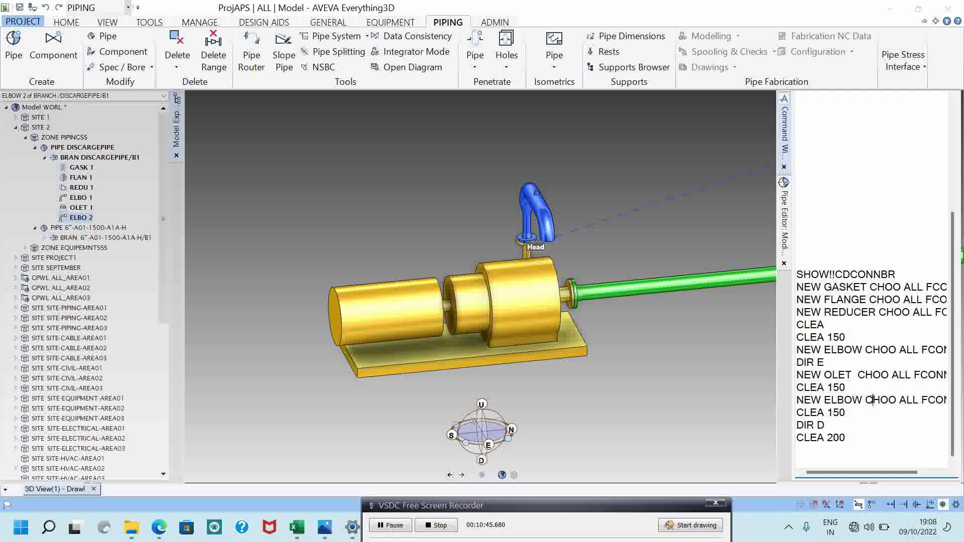
pyautogui.write('NEW ELBOW CHOO ALL FCONN')
pyautogui.press('Return')
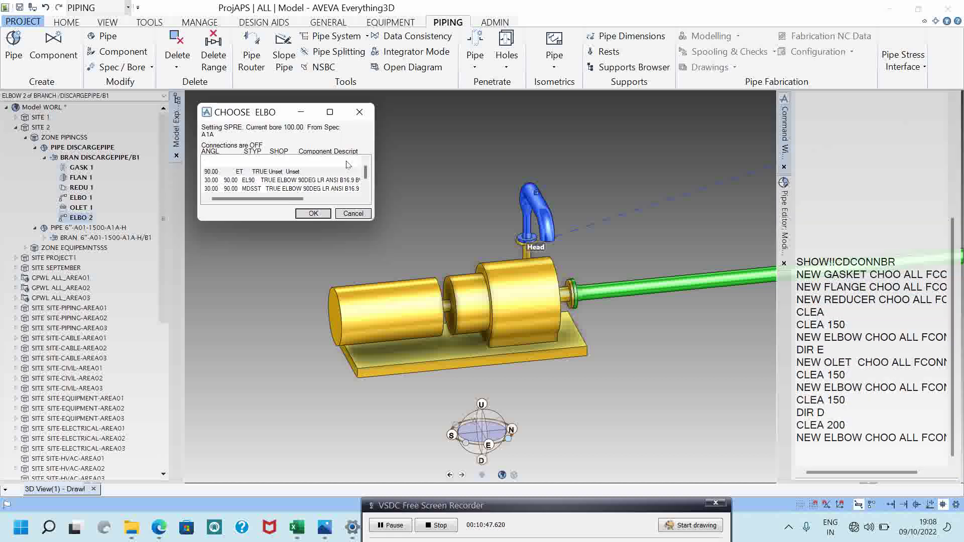
pyautogui.click(332, 179)
pyautogui.click(313, 213)
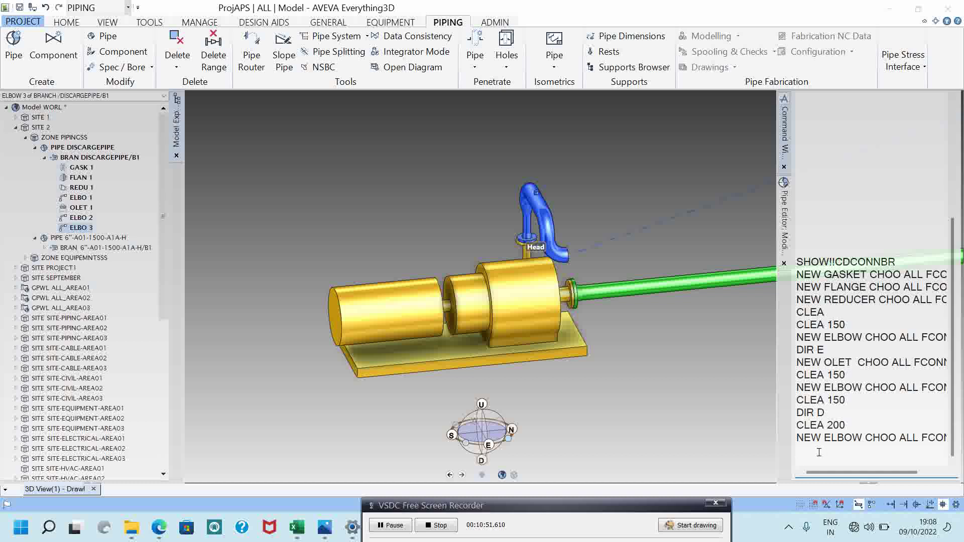
# Try to position the third elbow with the command NEX THRO CE, then repeat the same command.
pyautogui.click(645, 351)
pyautogui.scroll(-3, 647, 350)
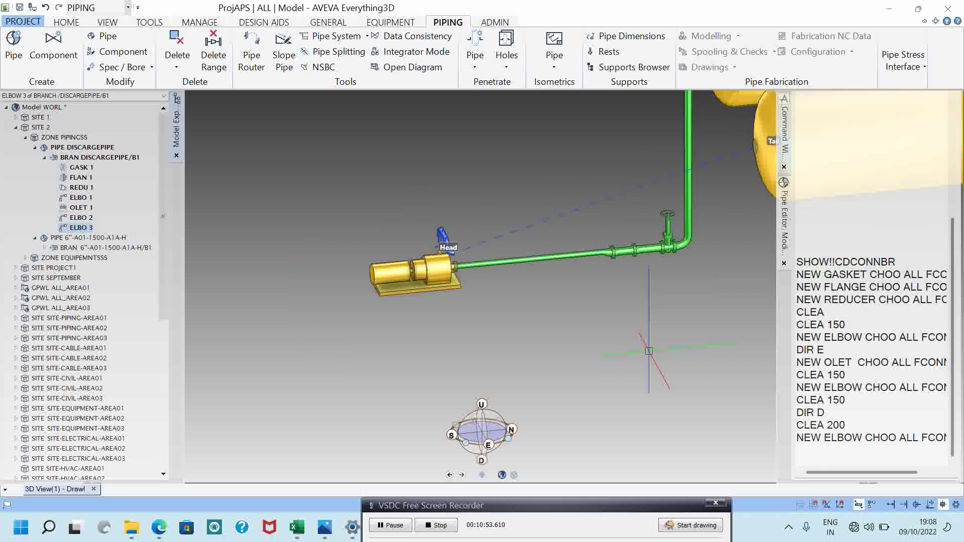
pyautogui.click(822, 457)
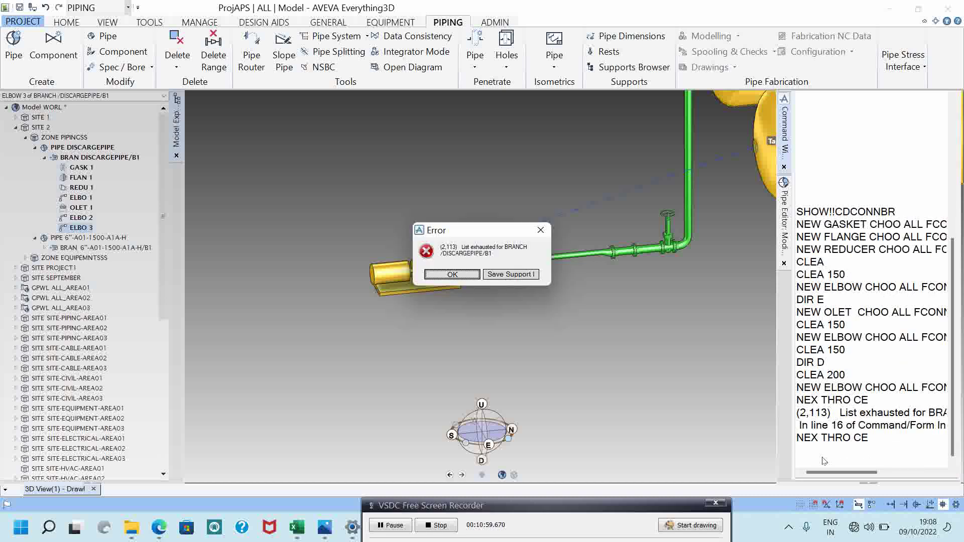
pyautogui.click(540, 230)
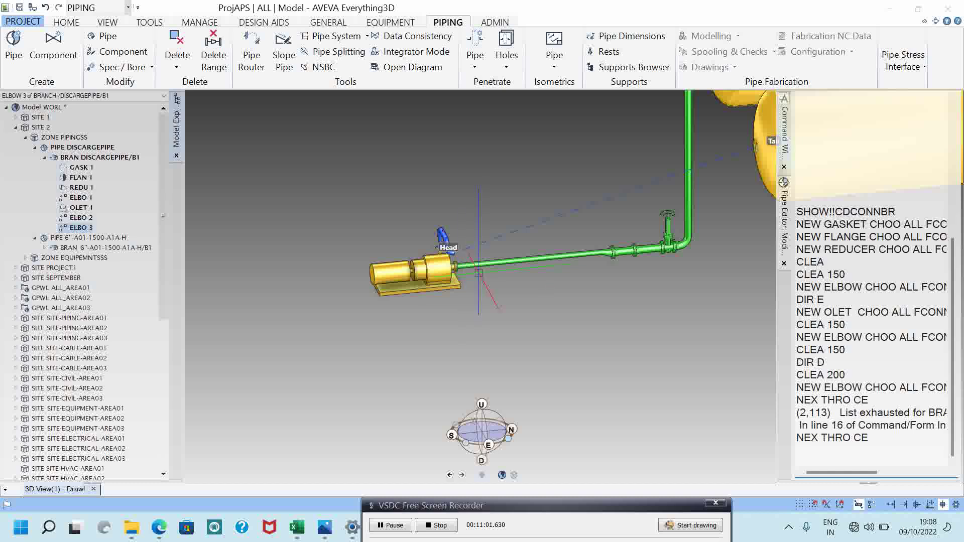
pyautogui.scroll(3, 491, 253)
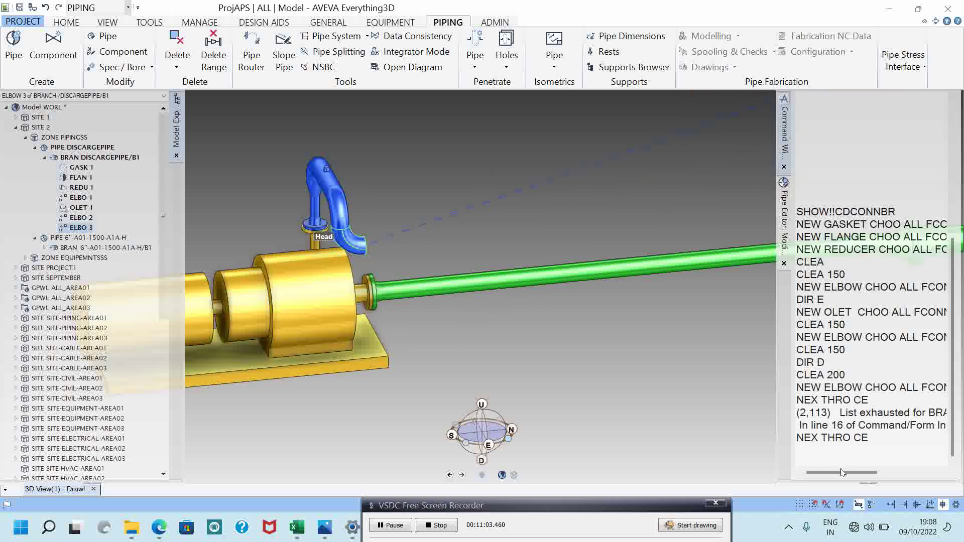
pyautogui.click(889, 439)
pyautogui.press('Return')
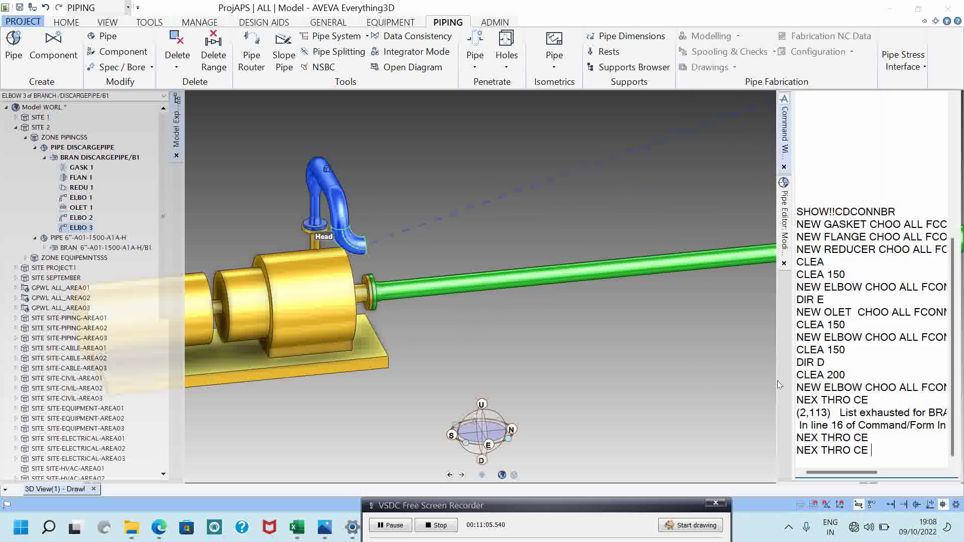
pyautogui.press('Return')
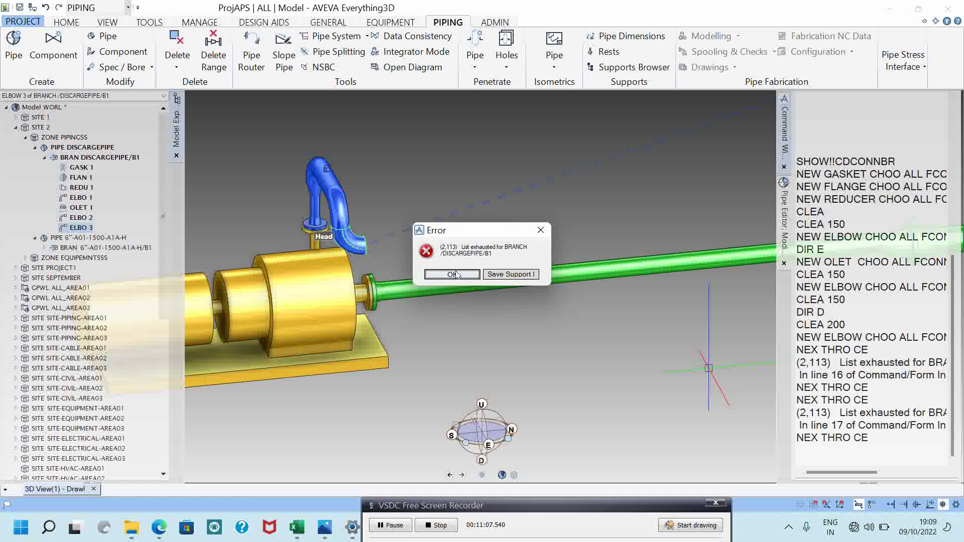
pyautogui.click(452, 274)
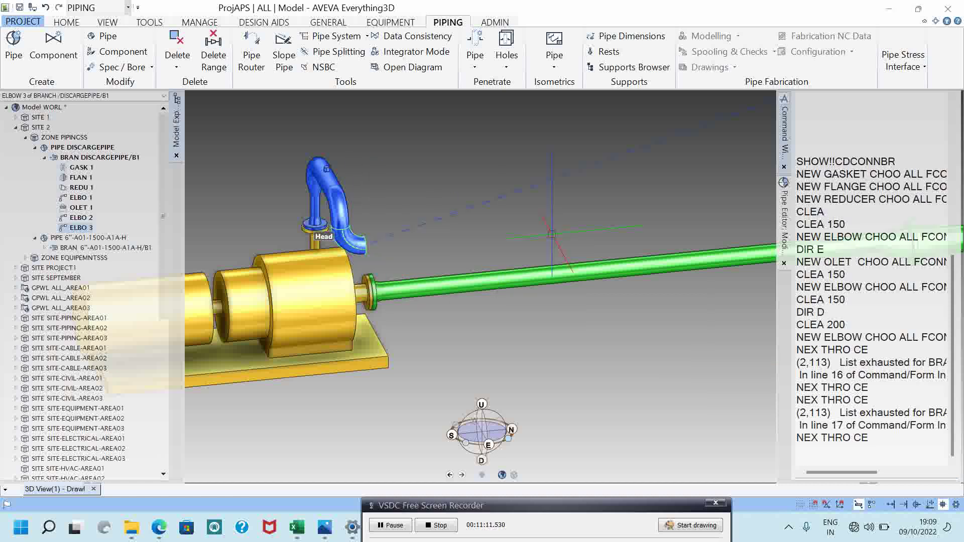
# Position the third elbow with the command THRO ID@, identifying the elbow beside the valve on the green suction line.
pyautogui.scroll(-3, 690, 331)
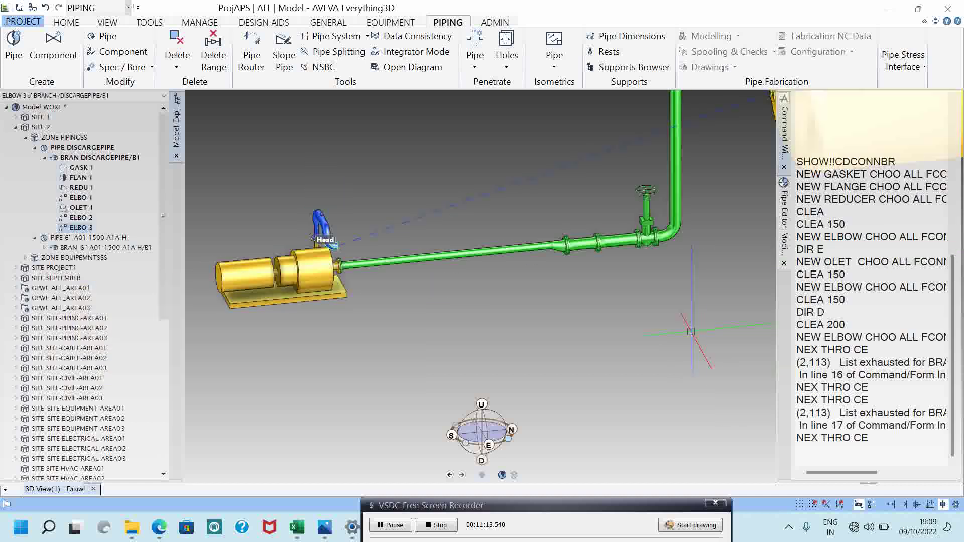
pyautogui.click(890, 439)
pyautogui.press('Return')
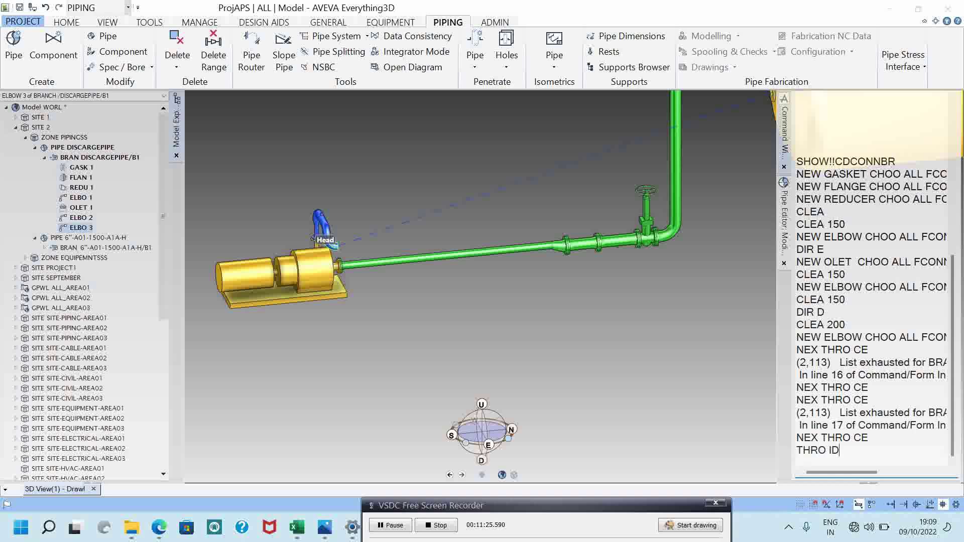
pyautogui.press('Return')
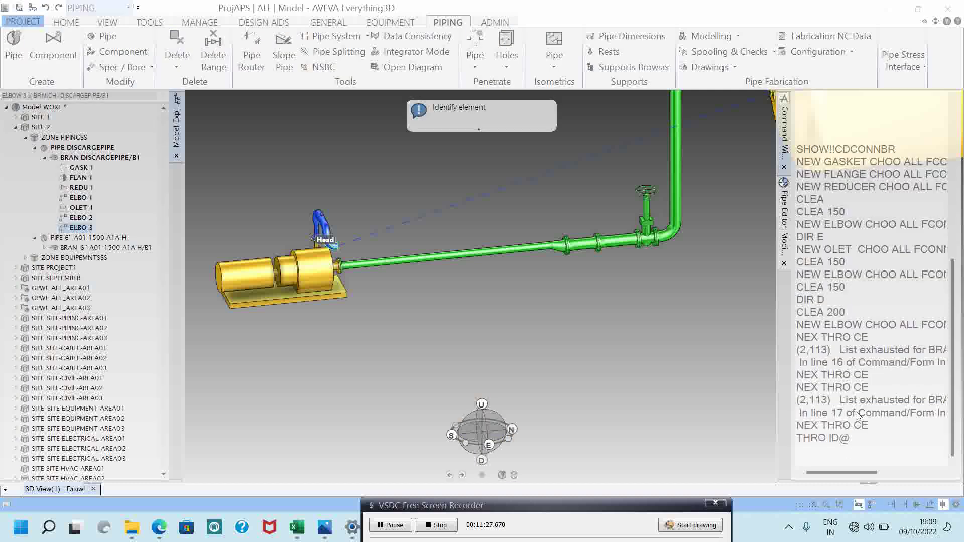
pyautogui.click(674, 234)
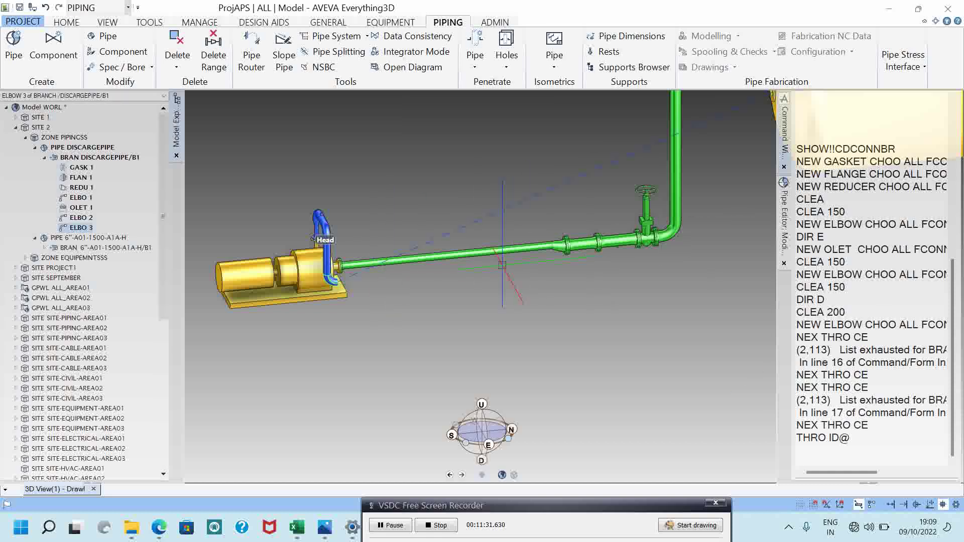
pyautogui.hotkey('ctrl', 's')
pyautogui.press('Return')
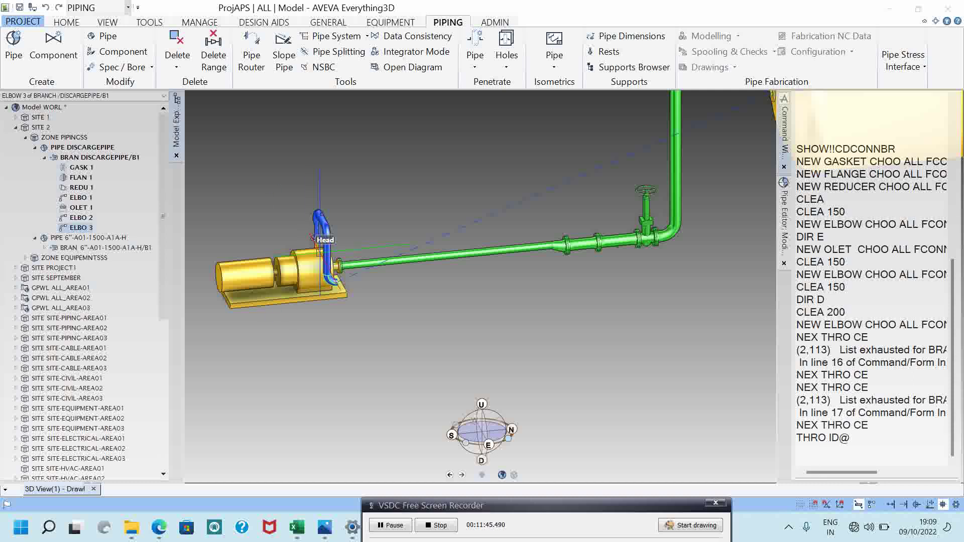
pyautogui.scroll(2, 328, 277)
pyautogui.moveTo(331, 282)
pyautogui.mouseDown(button='middle')
pyautogui.moveTo(412, 334)
pyautogui.moveTo(352, 281)
pyautogui.moveTo(422, 261)
pyautogui.mouseUp(button='middle')
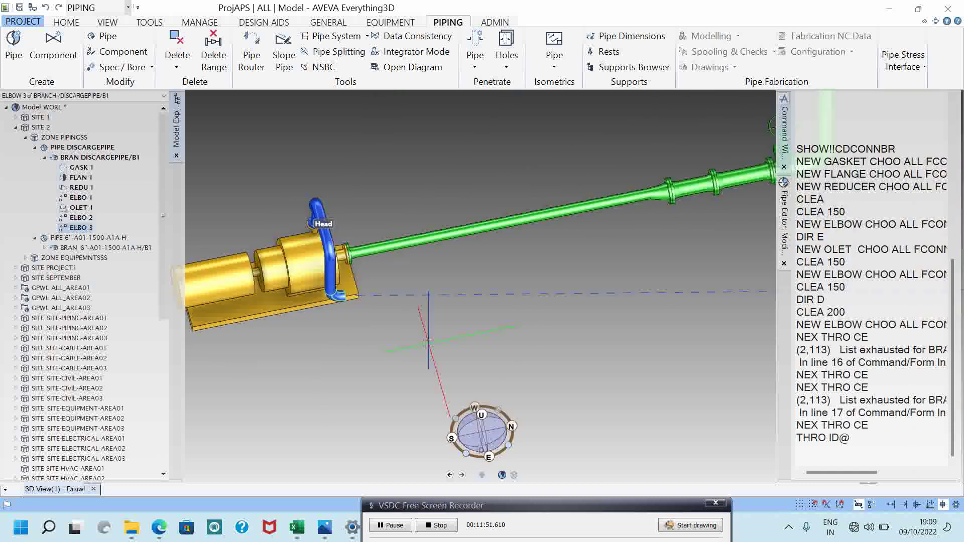
# Add a flange after the third elbow with the command NEW FLANGE CHOO ALL FCONN.
pyautogui.doubleClick(883, 276)
pyautogui.press('Return')
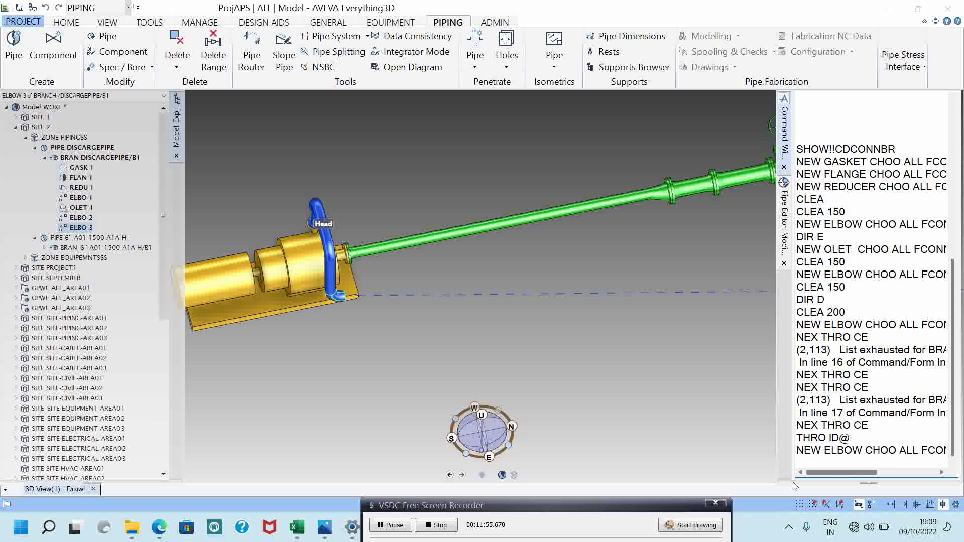
pyautogui.hscroll(3, 818, 462)
pyautogui.moveTo(852, 473); pyautogui.dragTo(824, 472)
pyautogui.click(867, 451)
pyautogui.press('BackSpace')
pyautogui.press('BackSpace')
pyautogui.press('BackSpace')
pyautogui.press('BackSpace')
pyautogui.press('BackSpace')
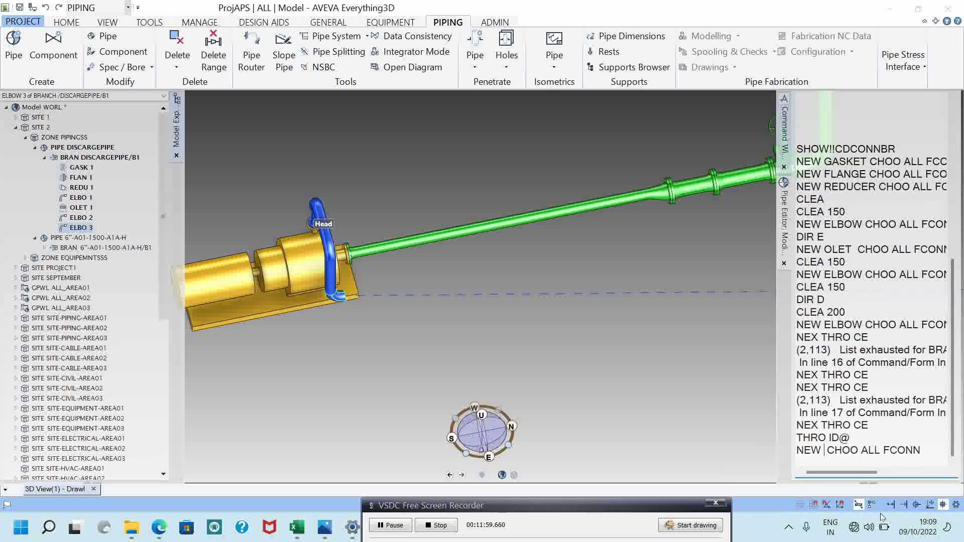
pyautogui.write('FLANGE')
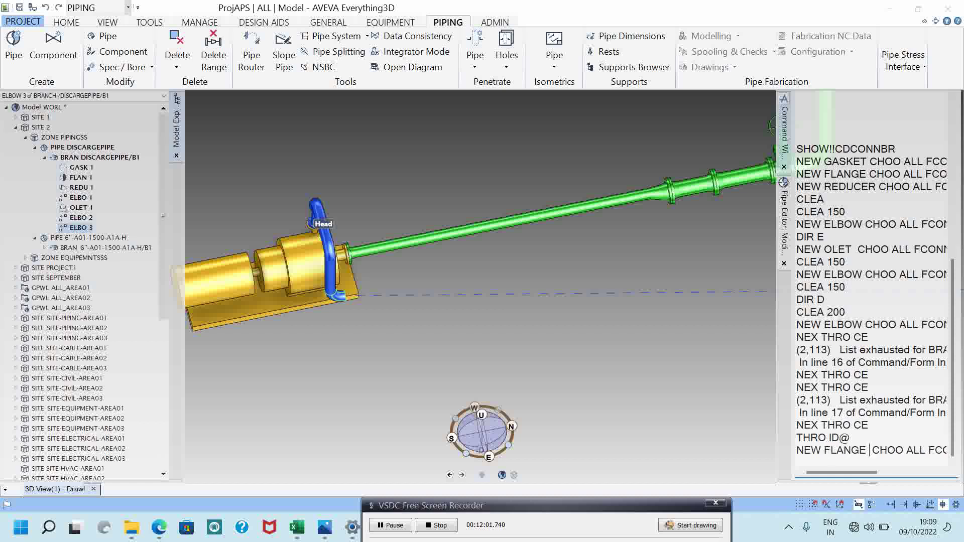
pyautogui.press('Return')
pyautogui.click(296, 189)
pyautogui.click(312, 214)
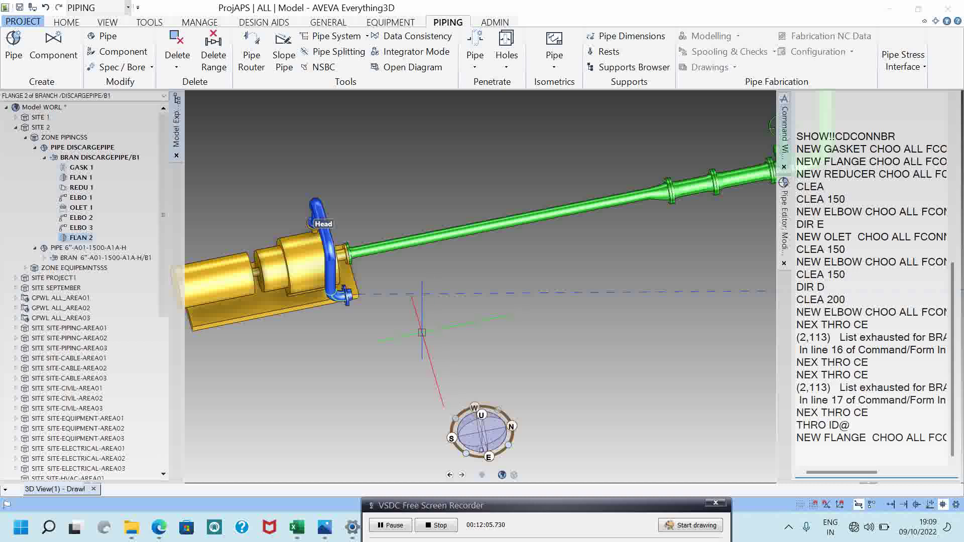
# Reverse the new flange with FLIP ORI and connect it to the third elbow with CONN.
pyautogui.scroll(5, 357, 301)
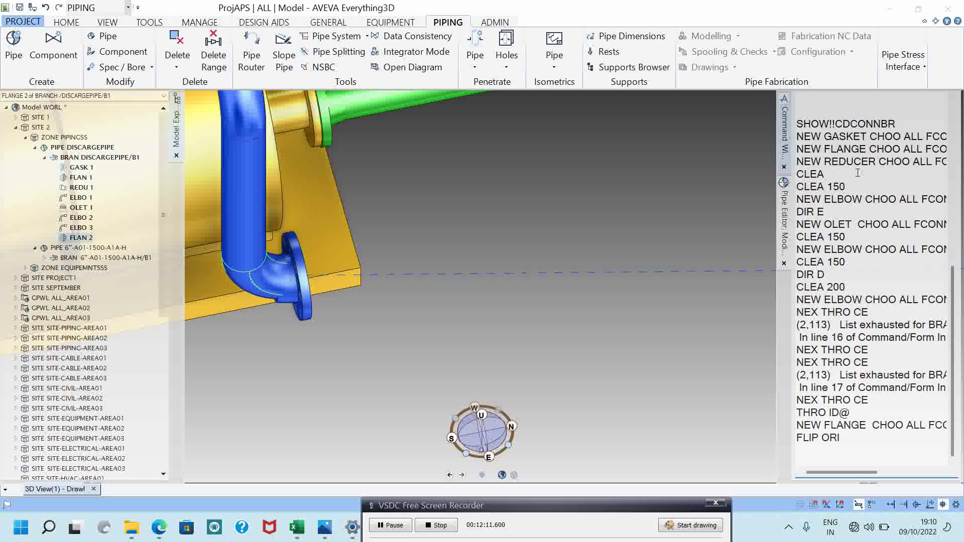
pyautogui.scroll(-3, 270, 236)
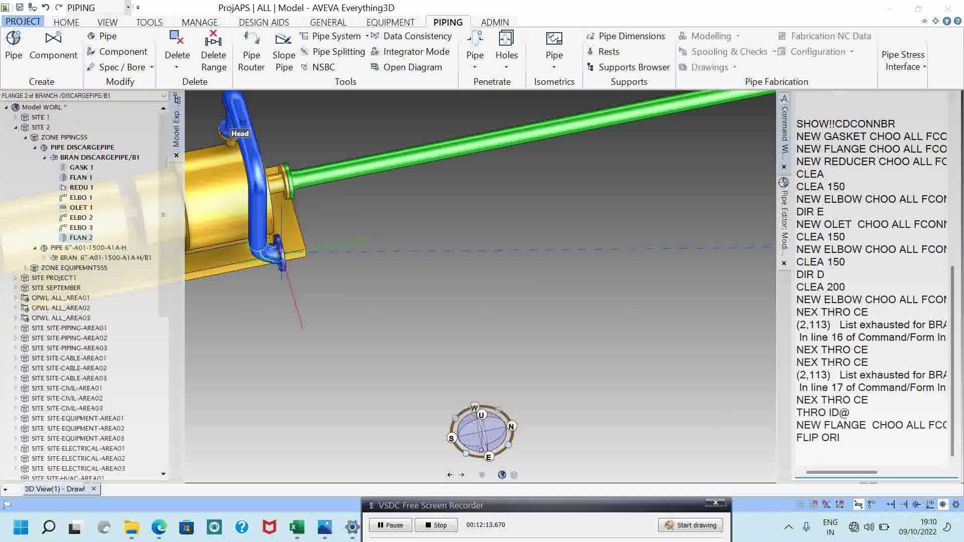
pyautogui.moveTo(282, 253); pyautogui.dragTo(275, 231, button='middle')
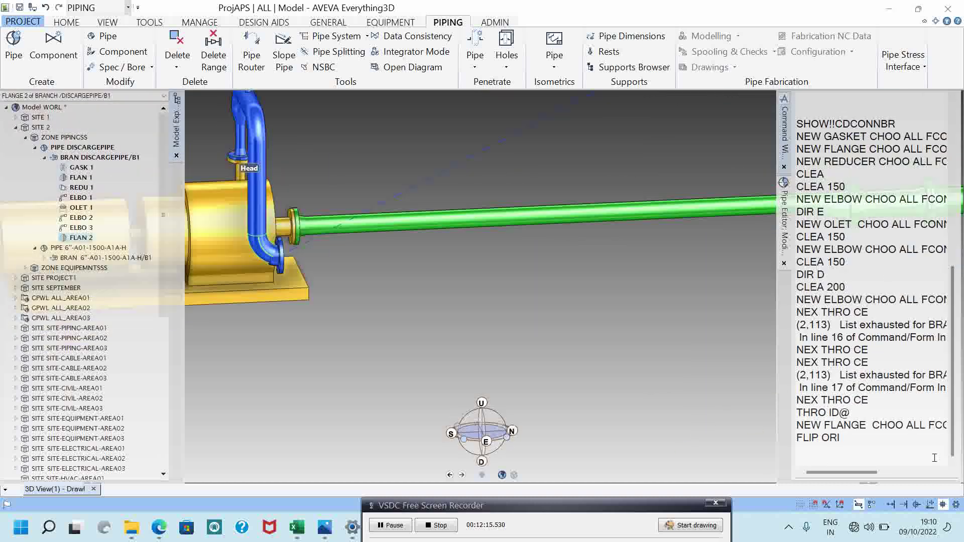
pyautogui.click(850, 451)
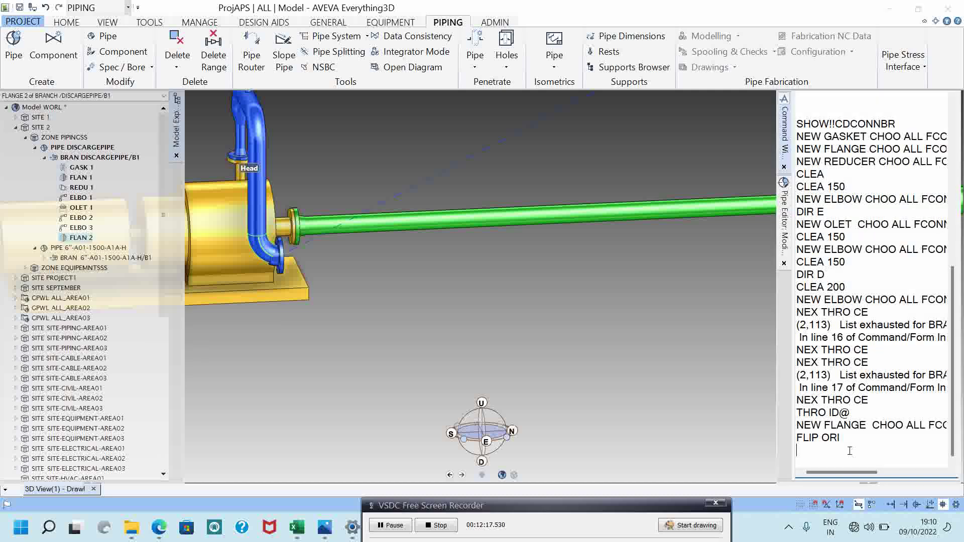
pyautogui.write('CONNN')
pyautogui.press('Return')
pyautogui.press('Return')
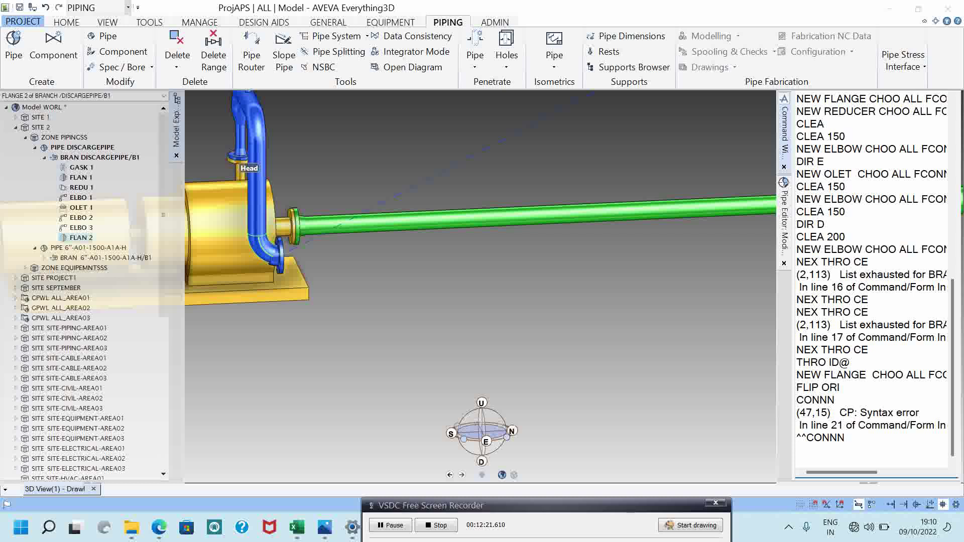
pyautogui.write('CONN')
pyautogui.press('Return')
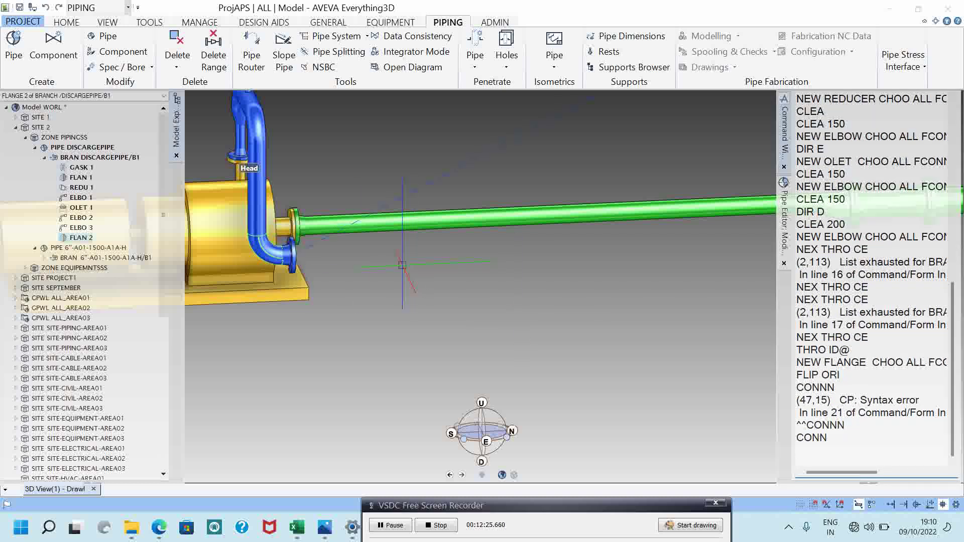
# Try a 300 mm clearance between the flange and the third elbow, and set it to 500 mm with CLEA 500.
pyautogui.write('CLEA 300')
pyautogui.press('Return')
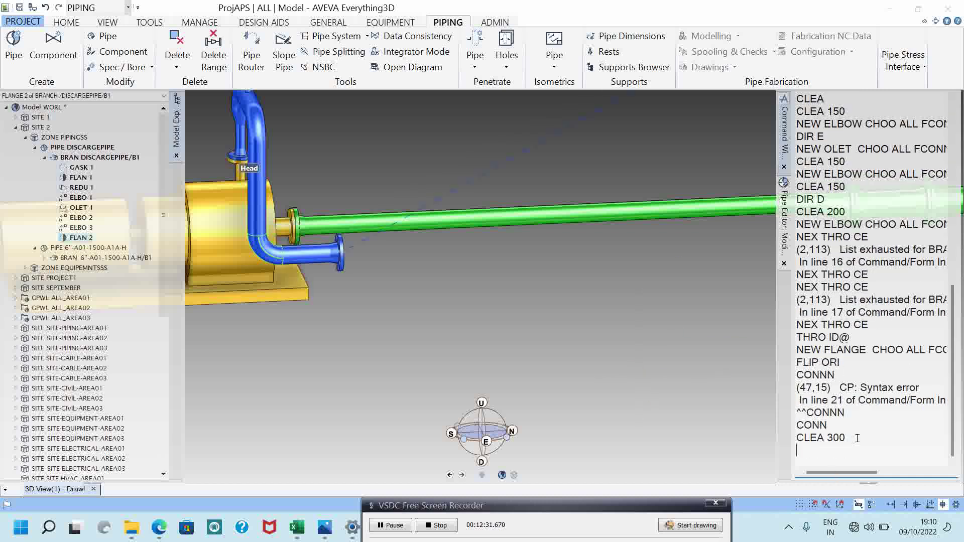
pyautogui.press('Up')
pyautogui.press('BackSpace')
pyautogui.press('BackSpace')
pyautogui.press('BackSpace')
pyautogui.write('500')
pyautogui.press('Return')
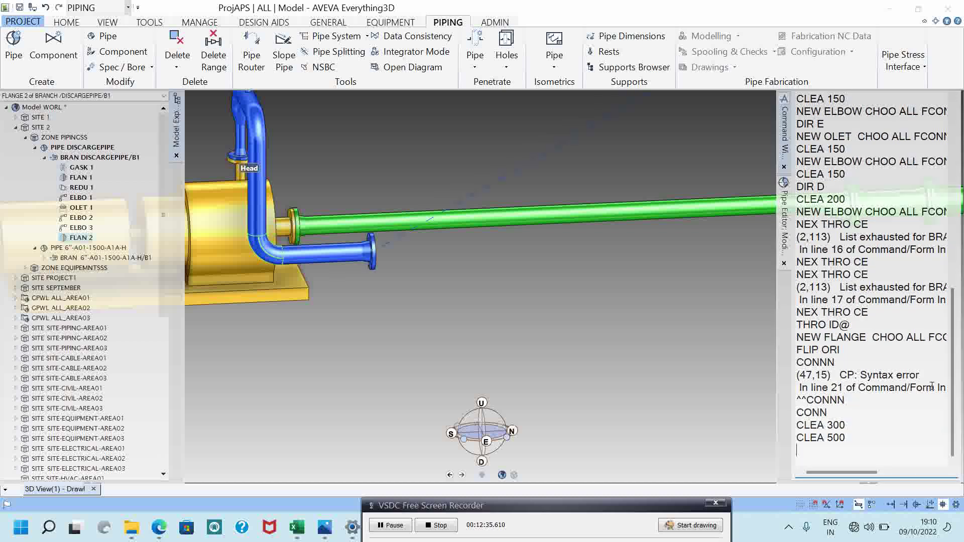
# Add a gasket on the face of the second flange with the command NEW GASKET CHOO ALL FCONN.
pyautogui.write('NEW GASKET CH')
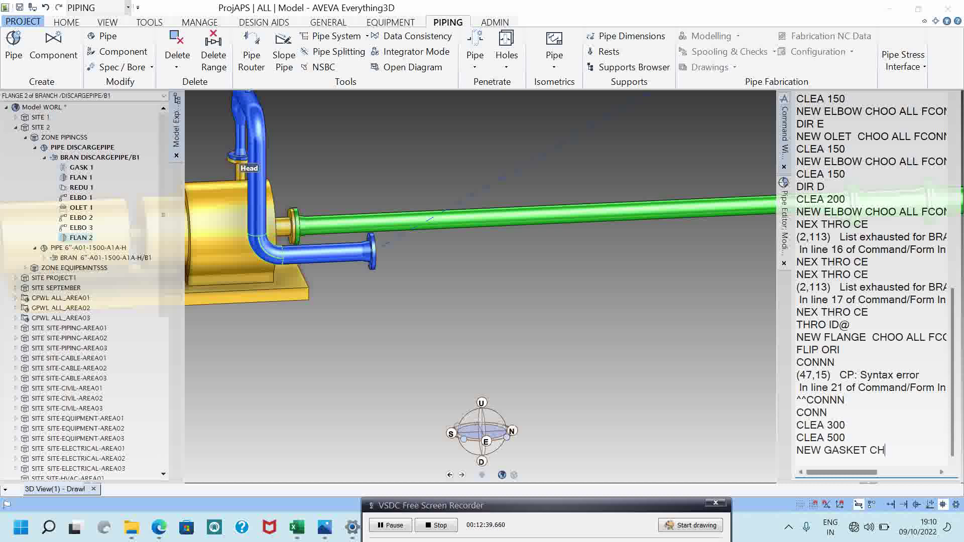
pyautogui.write('OO ALL FCONN')
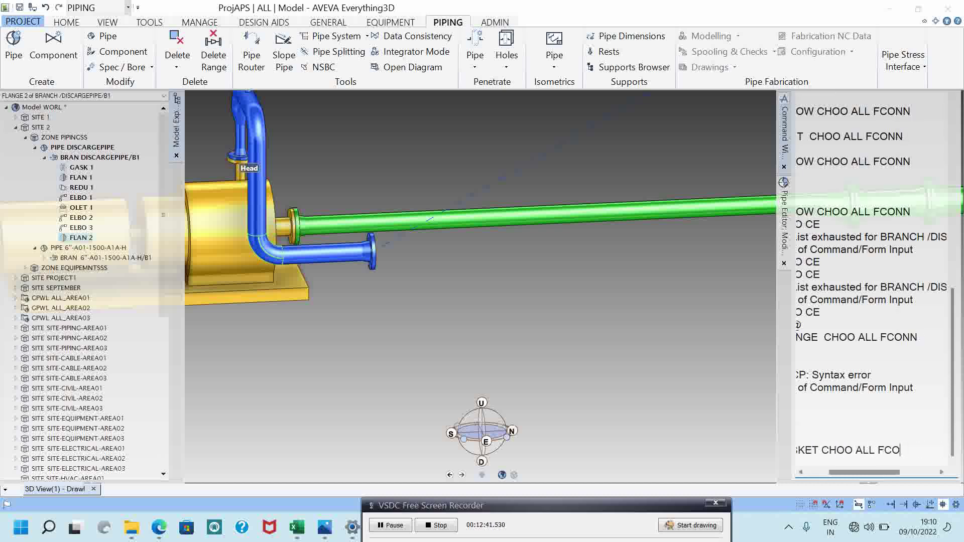
pyautogui.press('Return')
pyautogui.click(277, 172)
pyautogui.click(314, 213)
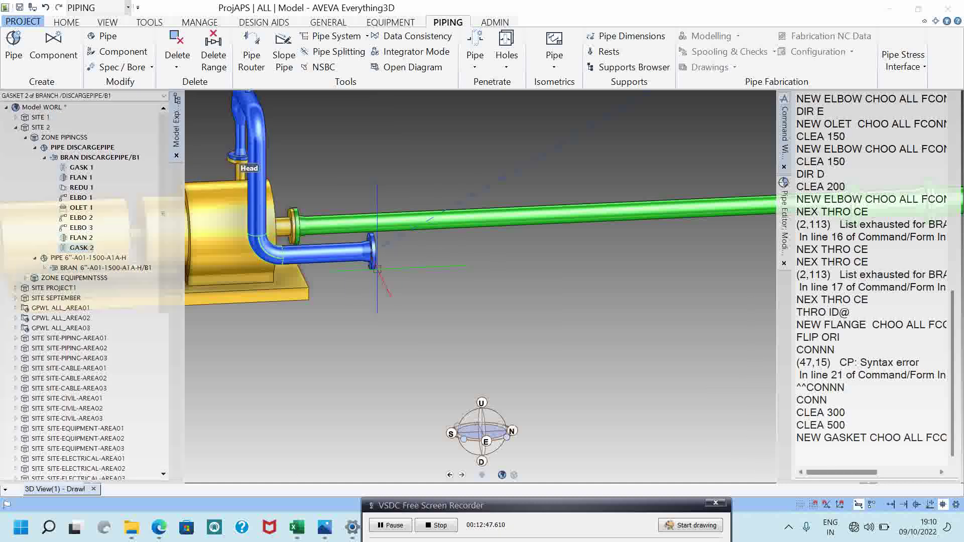
# Run NEW VALVE CHOO ALL FCONN and add the CHK swing check valve, #150 RF, after the second gasket.
pyautogui.click(861, 445)
pyautogui.press('Up')
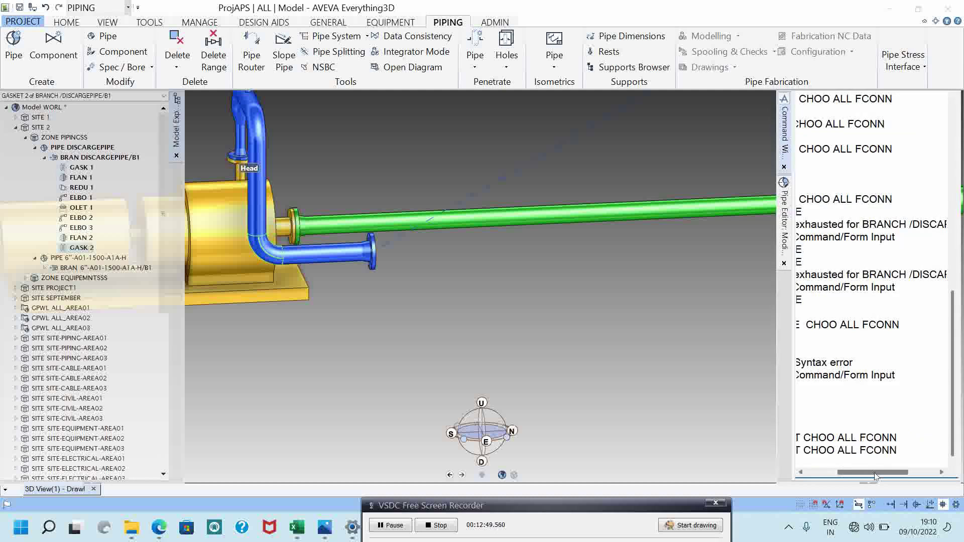
pyautogui.moveTo(874, 476); pyautogui.dragTo(843, 475)
pyautogui.click(871, 454)
pyautogui.press('BackSpace')
pyautogui.press('BackSpace')
pyautogui.press('BackSpace')
pyautogui.press('BackSpace')
pyautogui.press('BackSpace')
pyautogui.press('BackSpace')
pyautogui.write('VALVE')
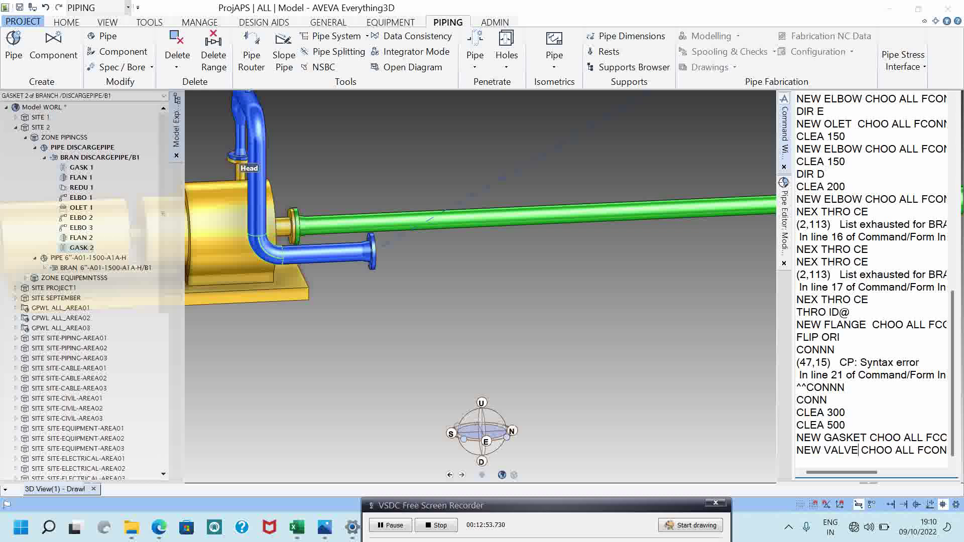
pyautogui.press('Return')
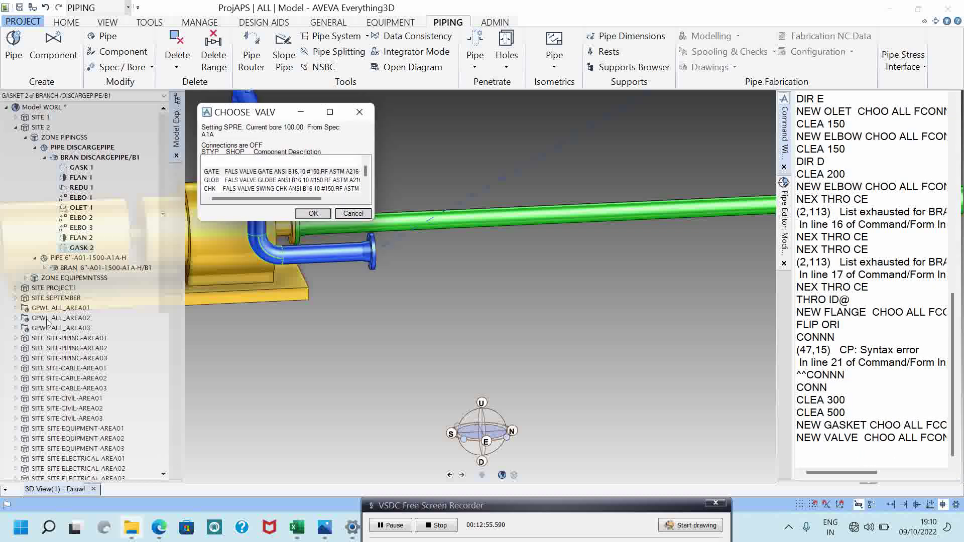
pyautogui.click(301, 189)
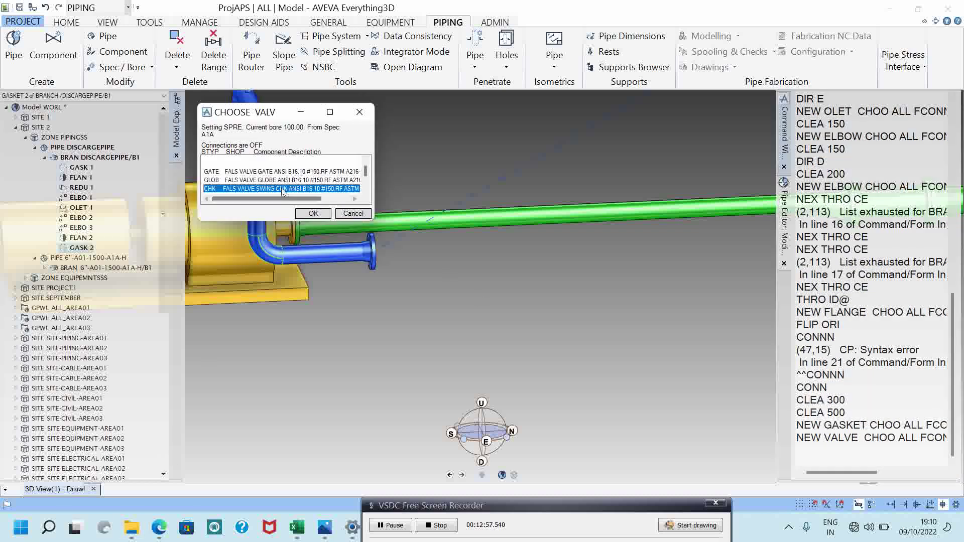
pyautogui.click(313, 214)
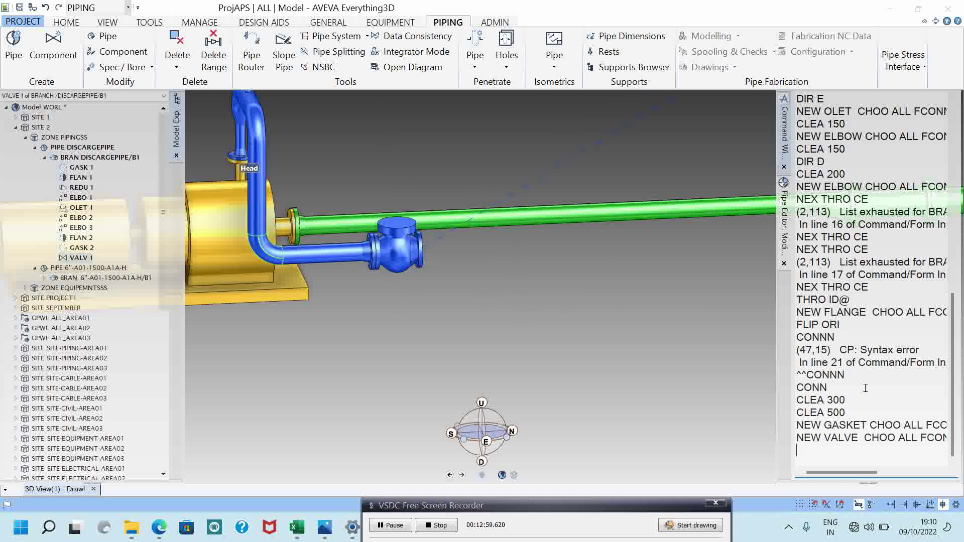
# Add a 1.5MM #150 RF gasket and a flange at the check valve's outlet, using NEW GASKET and NEW FLANGE CHOO ALL FCONN.
pyautogui.doubleClick(915, 424)
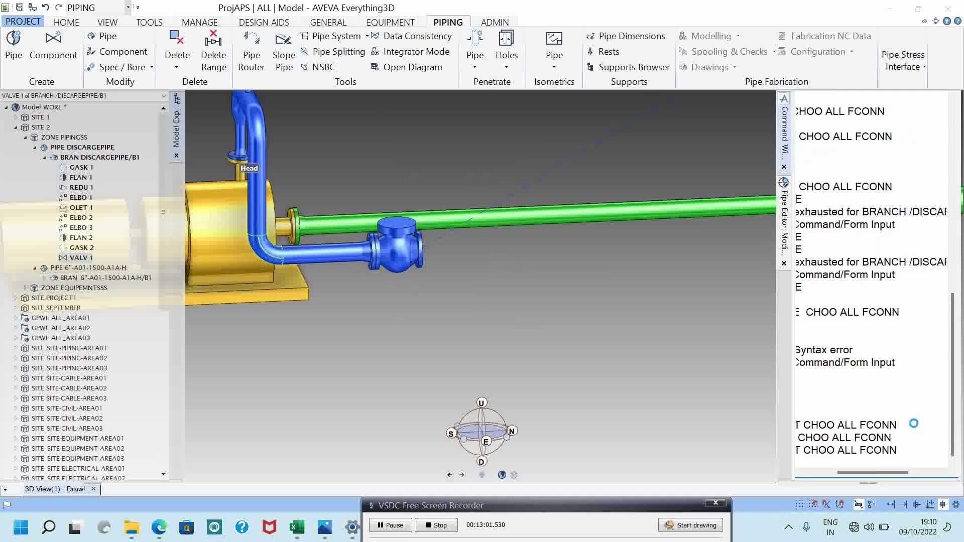
pyautogui.click(291, 172)
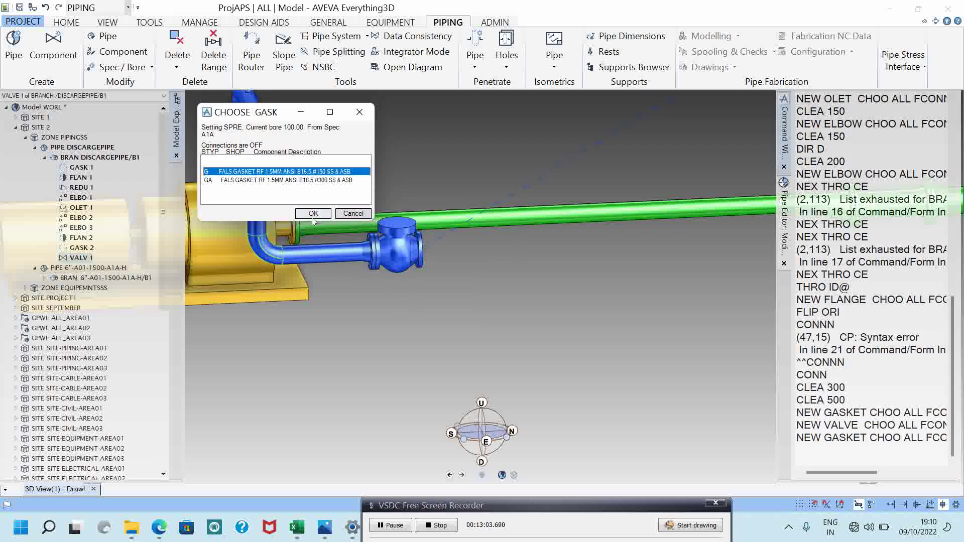
pyautogui.click(313, 216)
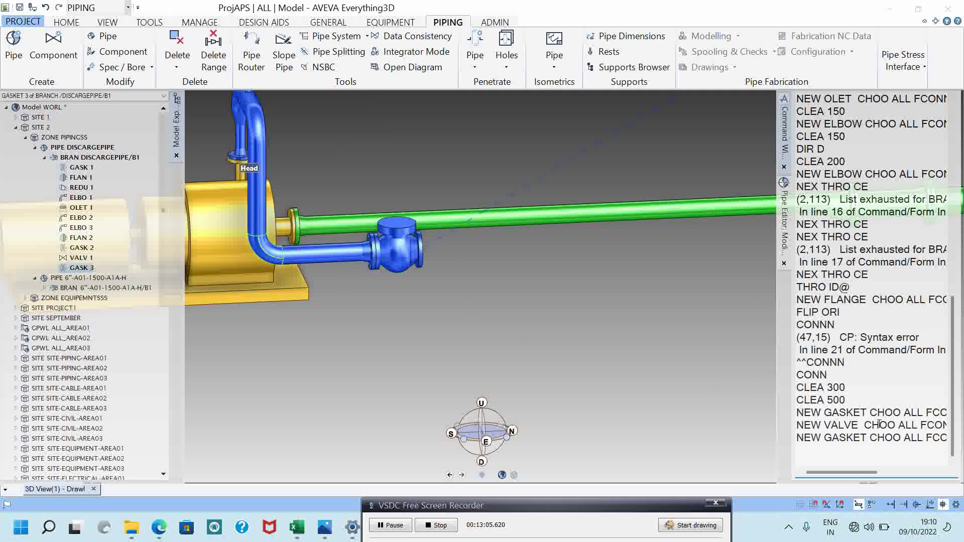
pyautogui.doubleClick(866, 299)
pyautogui.press('Return')
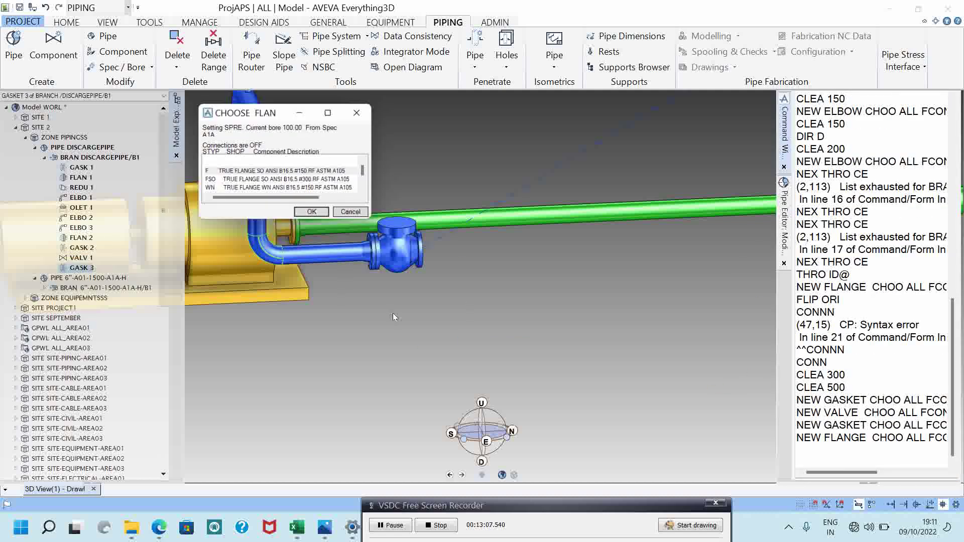
pyautogui.click(245, 175)
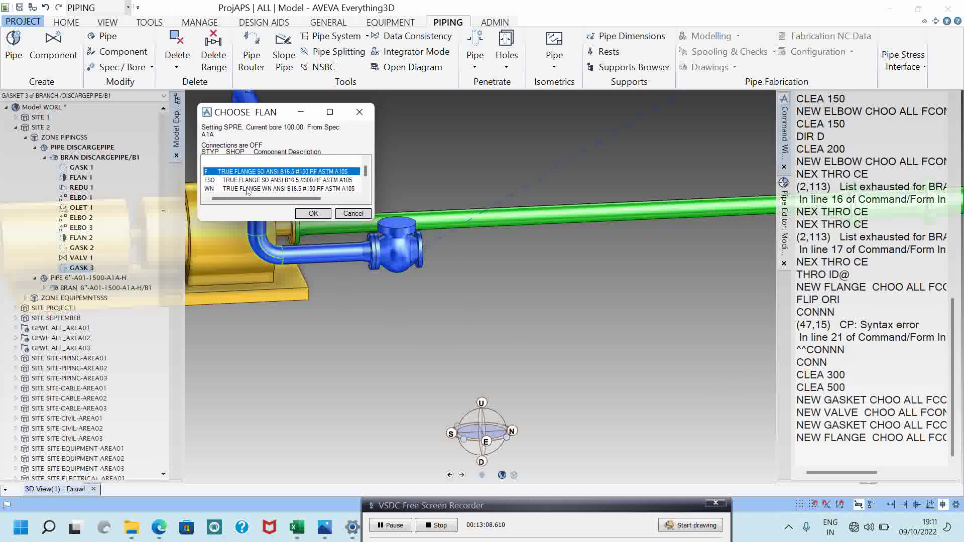
pyautogui.click(313, 213)
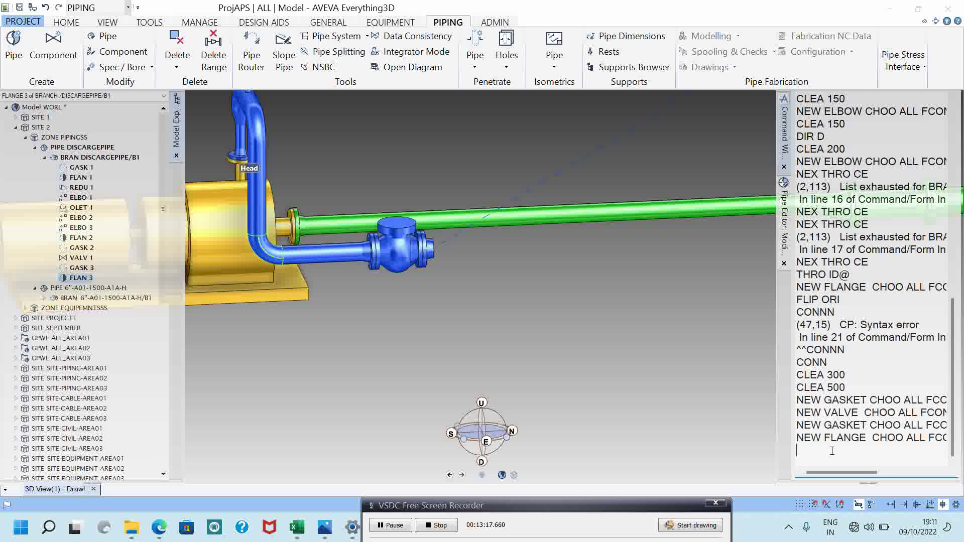
# Run NEW OLET CHOO ALL FCONN and add the 20.00 TOL thredolet, NPT #3000, after the check valve's outlet flange.
pyautogui.doubleClick(870, 437)
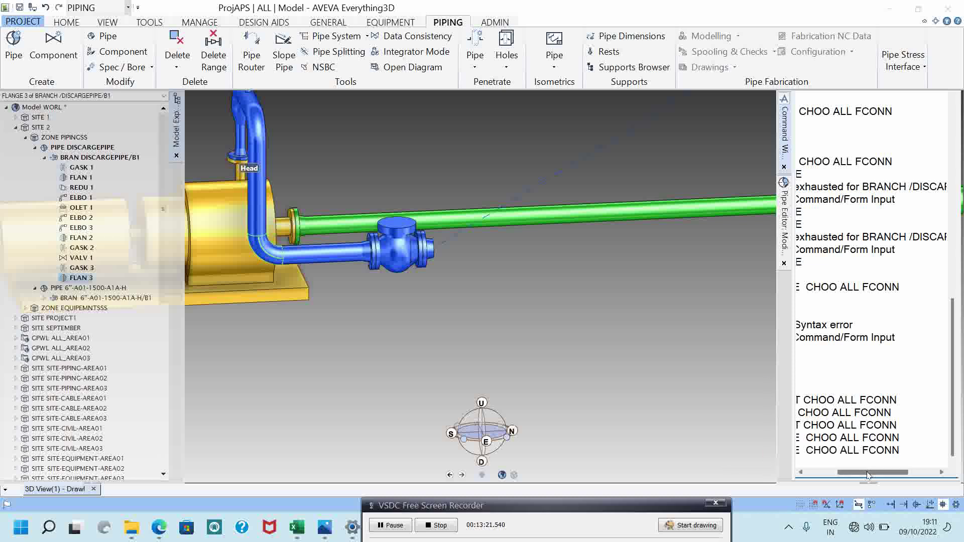
pyautogui.moveTo(867, 473); pyautogui.dragTo(805, 473)
pyautogui.press('BackSpace')
pyautogui.press('BackSpace')
pyautogui.press('BackSpace')
pyautogui.press('BackSpace')
pyautogui.press('BackSpace')
pyautogui.press('BackSpace')
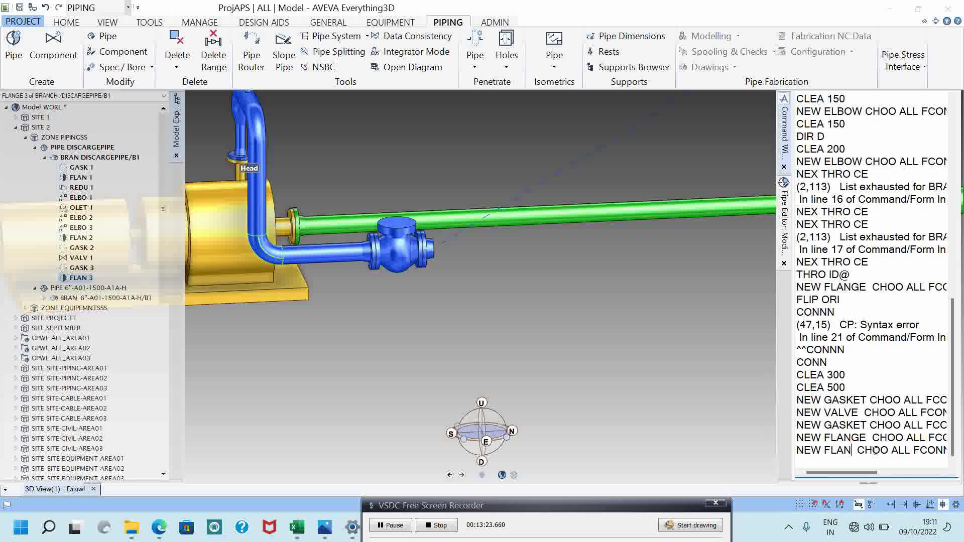
pyautogui.write('OLE')
pyautogui.write('T')
pyautogui.press('Return')
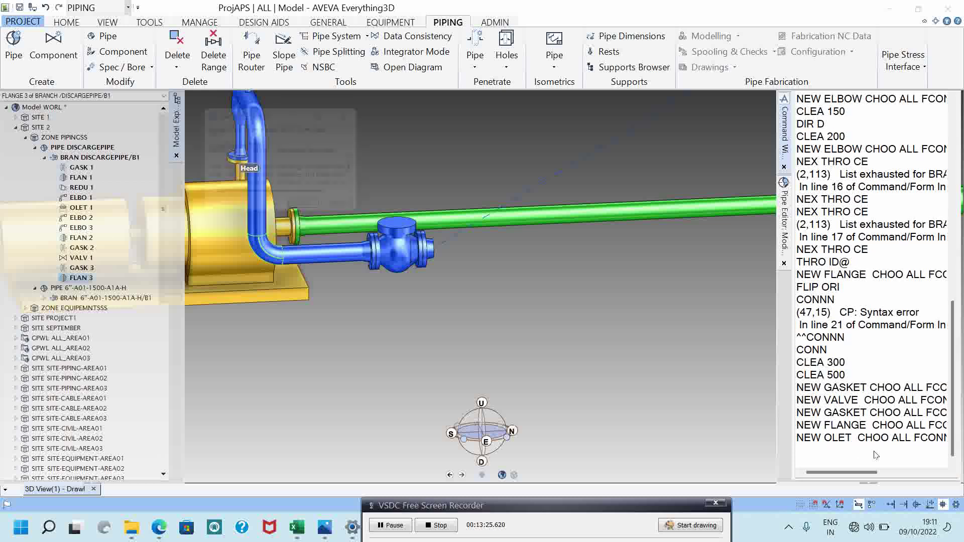
pyautogui.moveTo(104, 527)
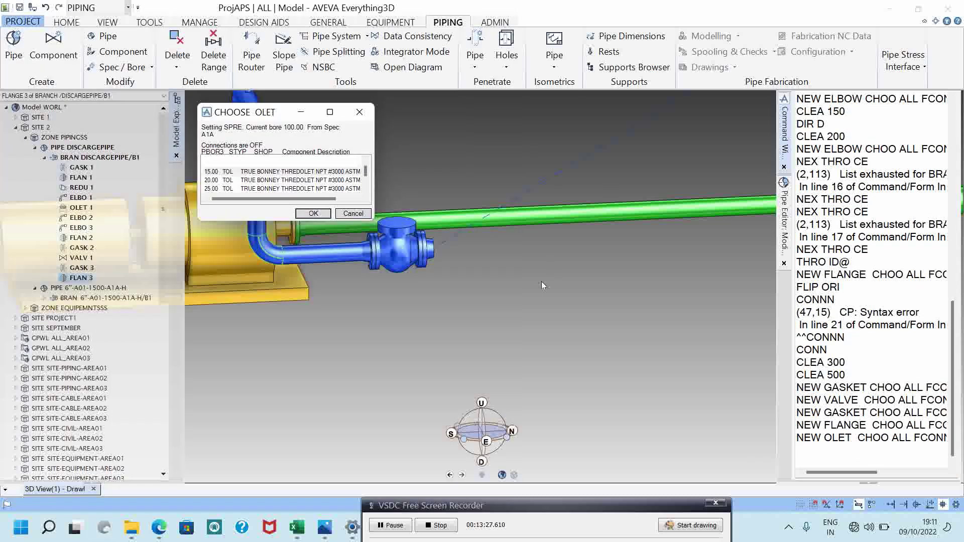
pyautogui.click(270, 175)
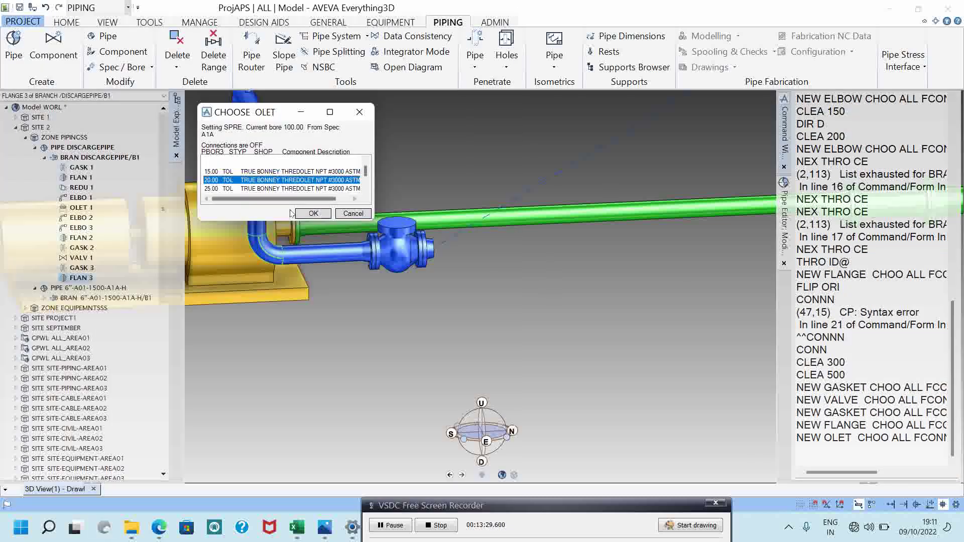
pyautogui.click(313, 213)
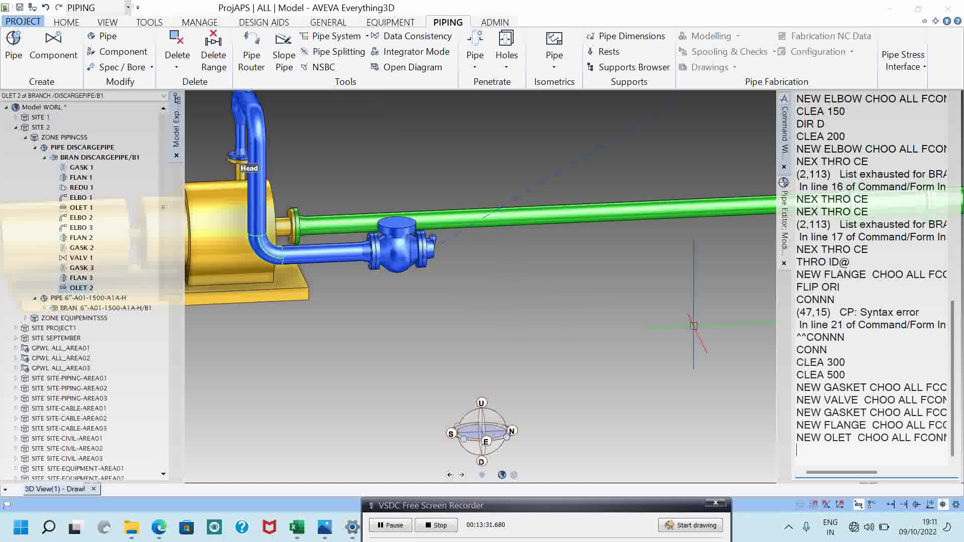
# Save the design work and confirm the savework.
pyautogui.hotkey('ctrl', 's')
pyautogui.press('Return')
pyautogui.hotkey('ctrl', 's')
pyautogui.press('Return')
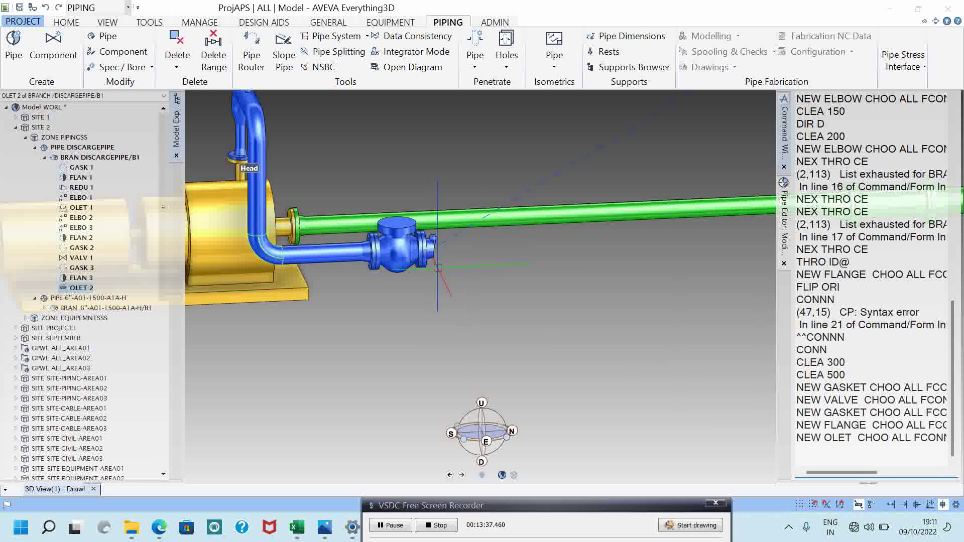
pyautogui.hotkey('ctrl', 's')
pyautogui.click(462, 274)
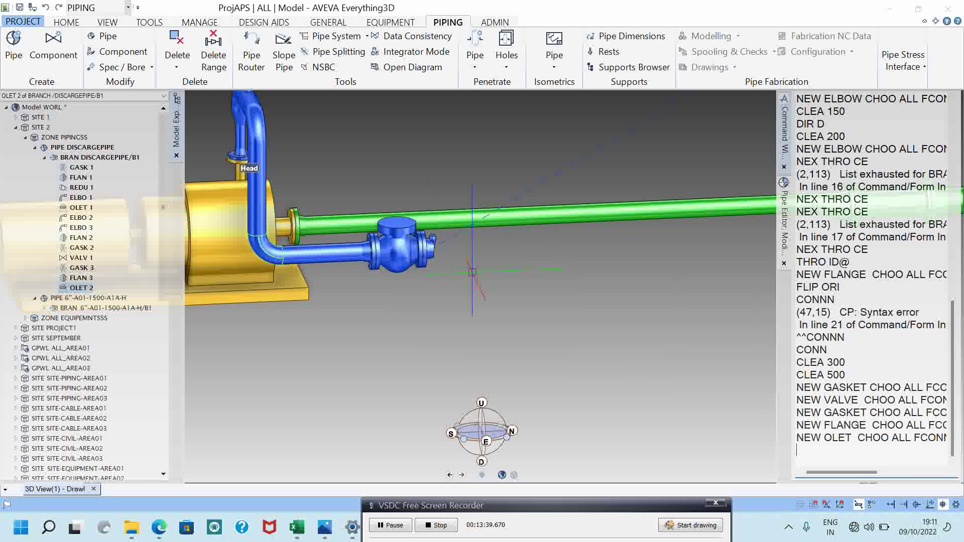
pyautogui.hotkey('ctrl', 's')
pyautogui.click(461, 273)
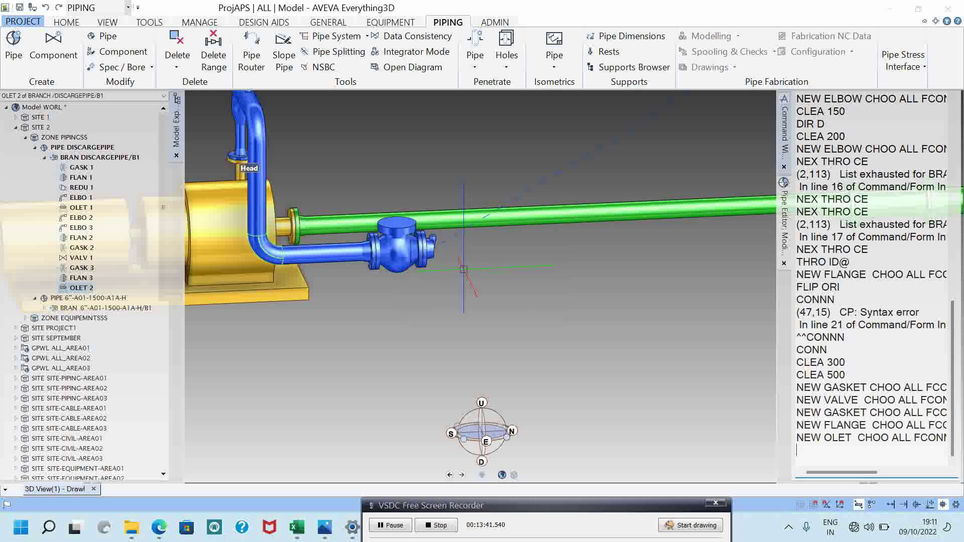
pyautogui.hotkey('ctrl', 's')
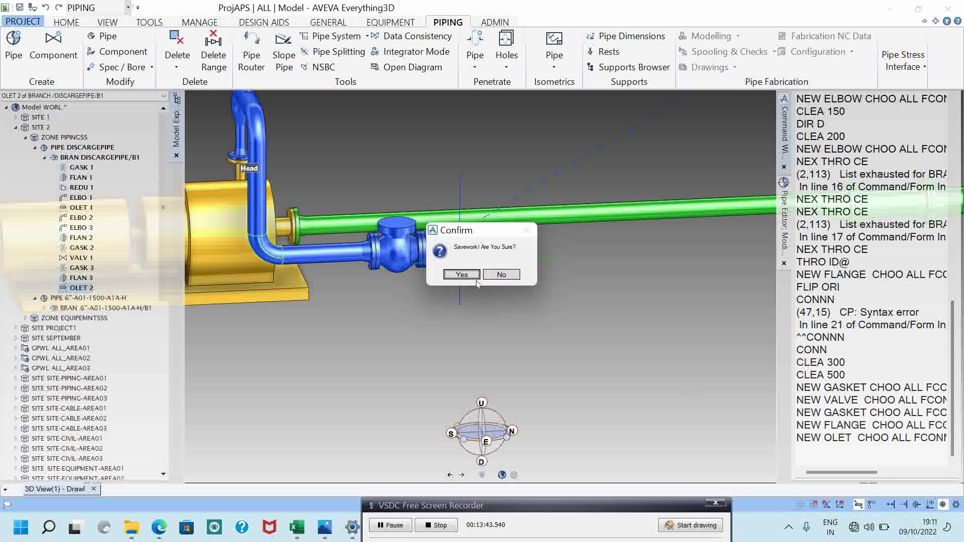
pyautogui.click(475, 276)
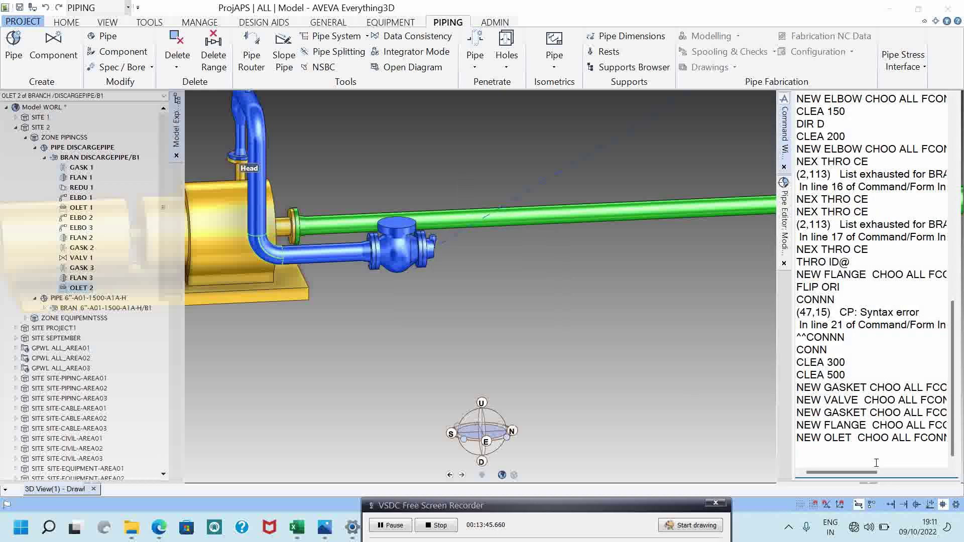
# Open the piping components form with the command SHOW!!CDCOMP and move it clear of the pipe.
pyautogui.write('OWW')
pyautogui.press('Return')
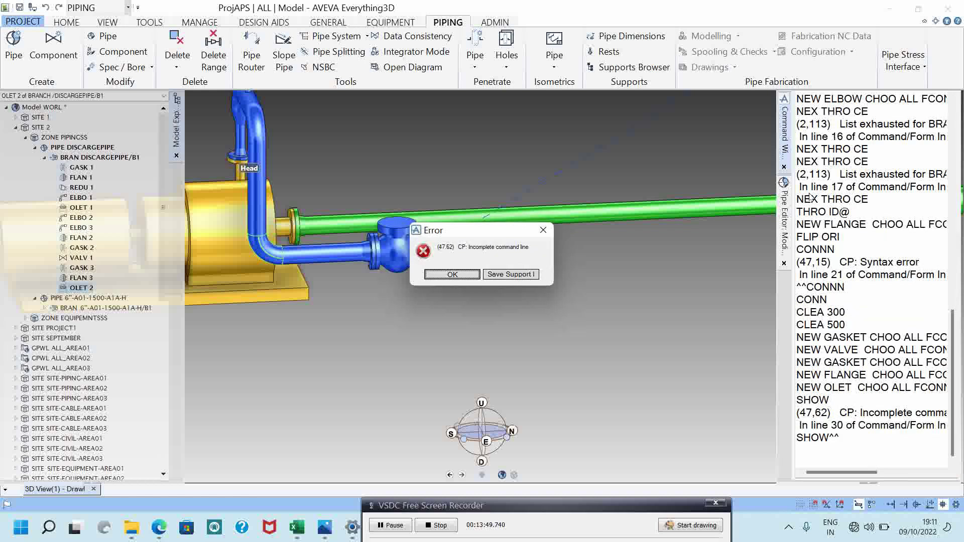
pyautogui.click(543, 230)
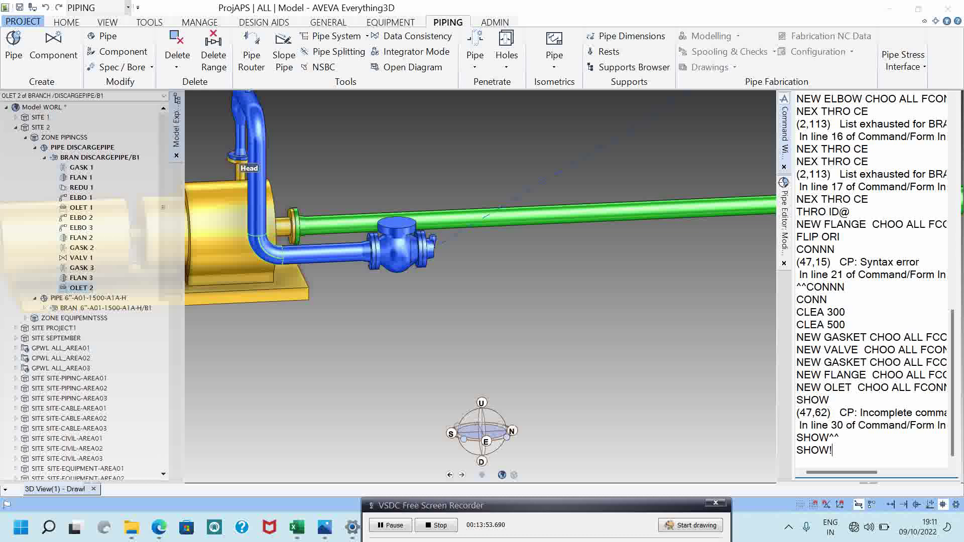
pyautogui.write('!!CDCOMP')
pyautogui.press('Return')
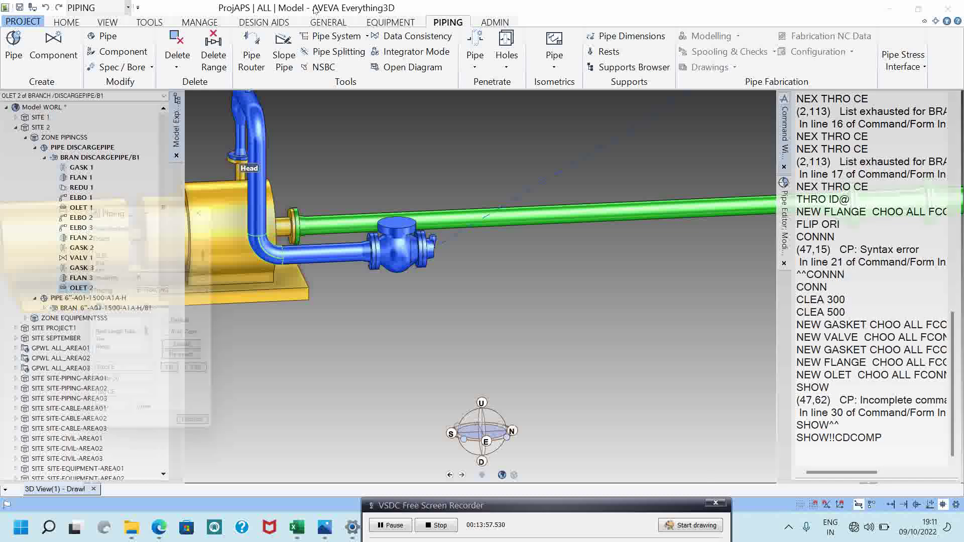
pyautogui.moveTo(96, 203); pyautogui.dragTo(114, 87)
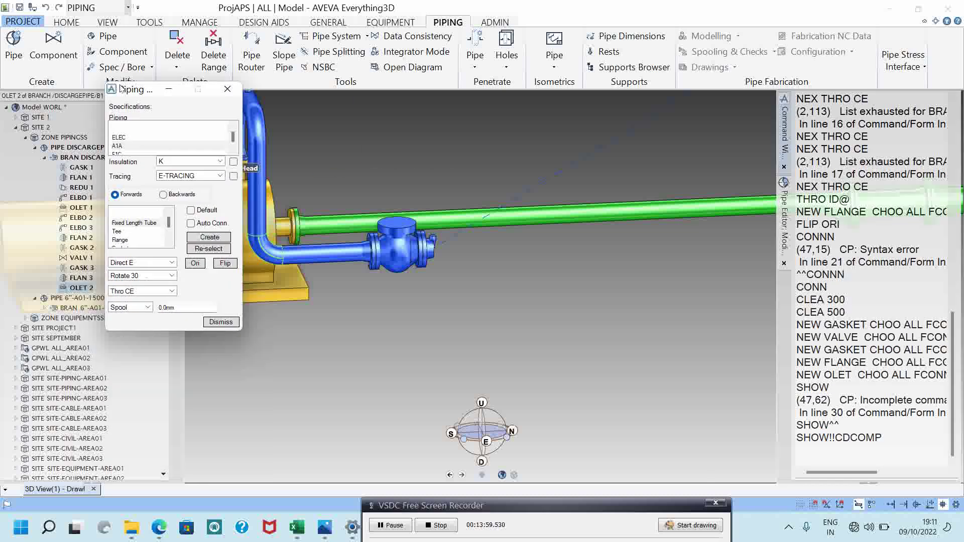
# Rotate the new olet by 180 so that its branch points downward.
pyautogui.scroll(2, 439, 244)
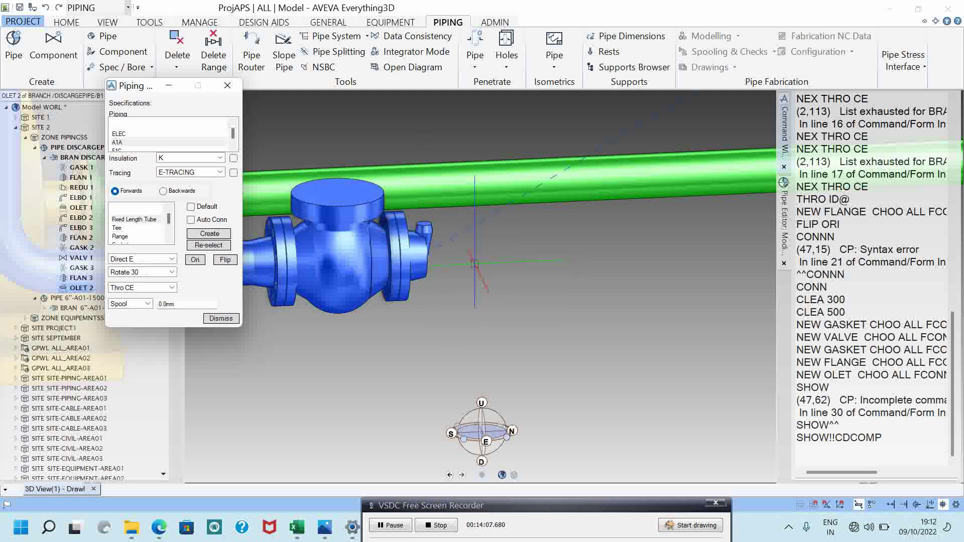
pyautogui.click(143, 273)
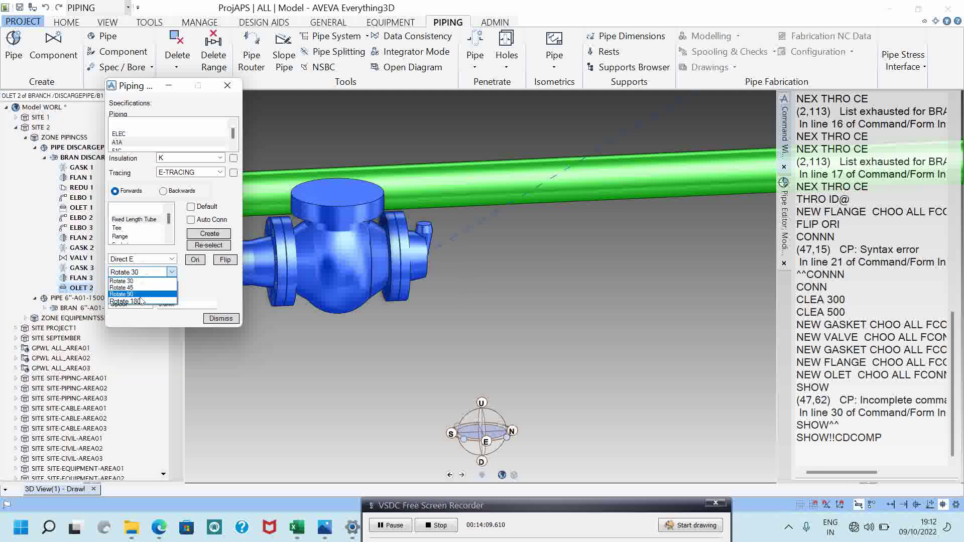
pyautogui.click(131, 283)
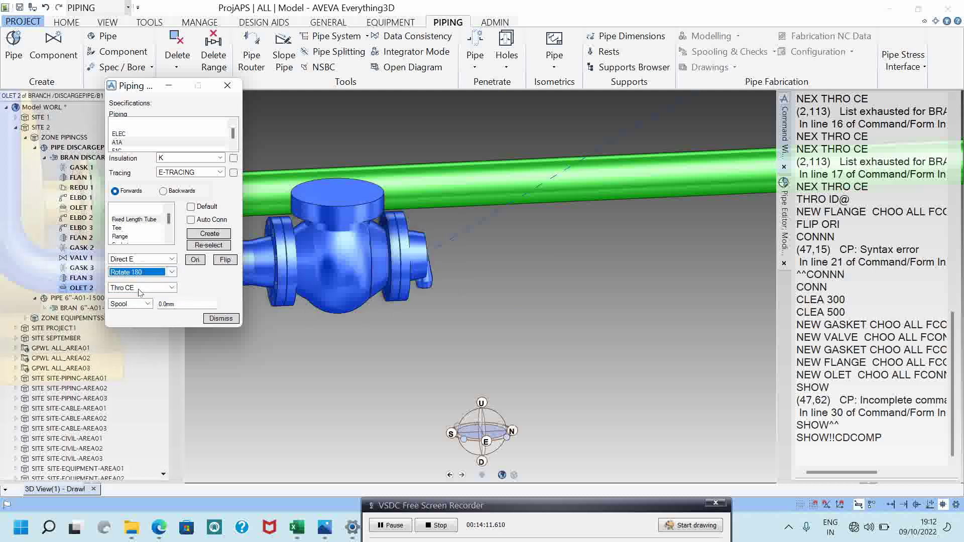
# Apply a 300 mm spool between the check valve's outlet flange and the olet.
pyautogui.click(188, 301)
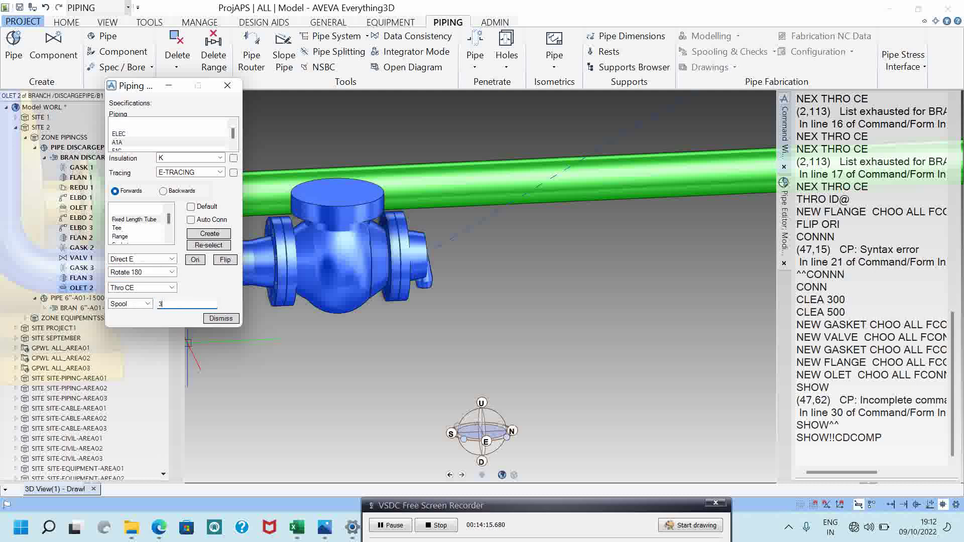
pyautogui.press('Return')
pyautogui.click(128, 304)
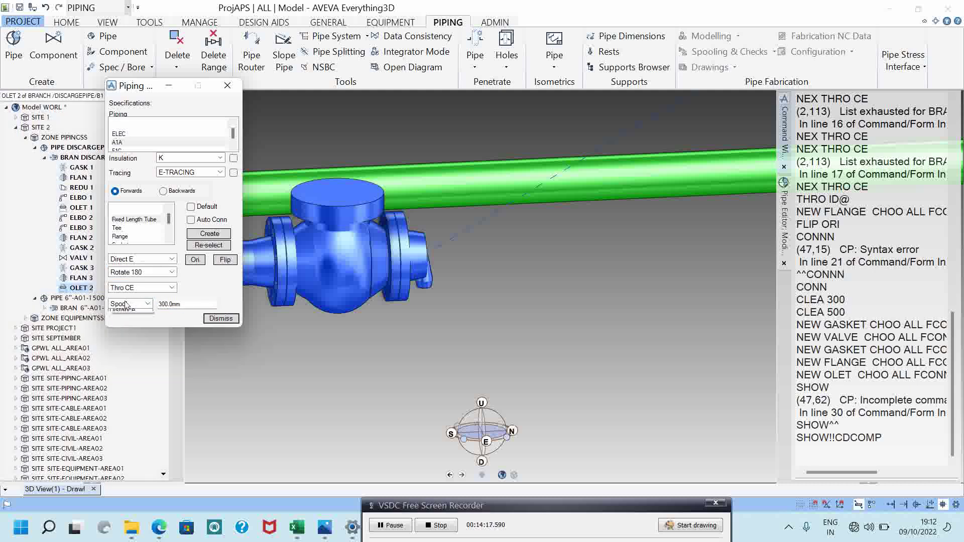
pyautogui.click(121, 312)
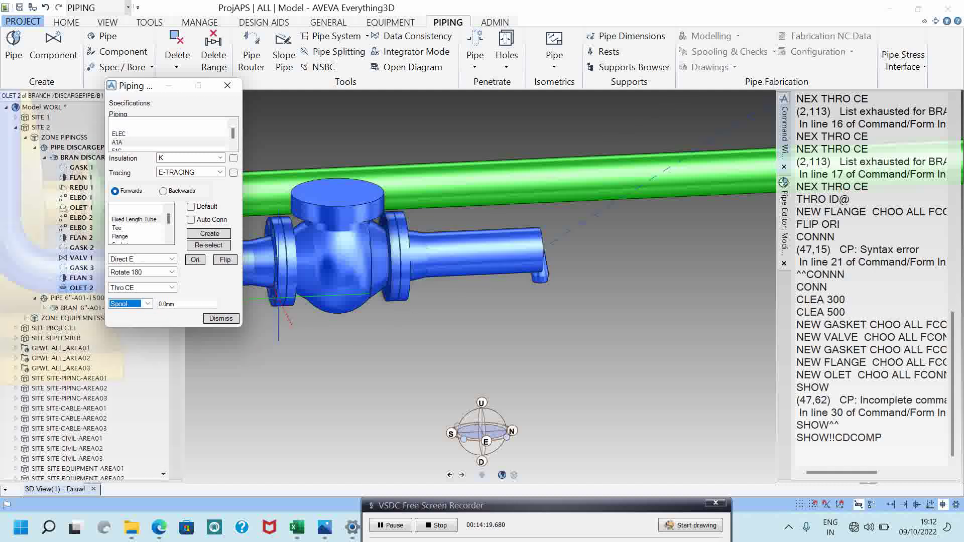
# Create a flange after the olet with Auto Conn enabled, choosing it from the A1A specification.
pyautogui.scroll(-2, 532, 290)
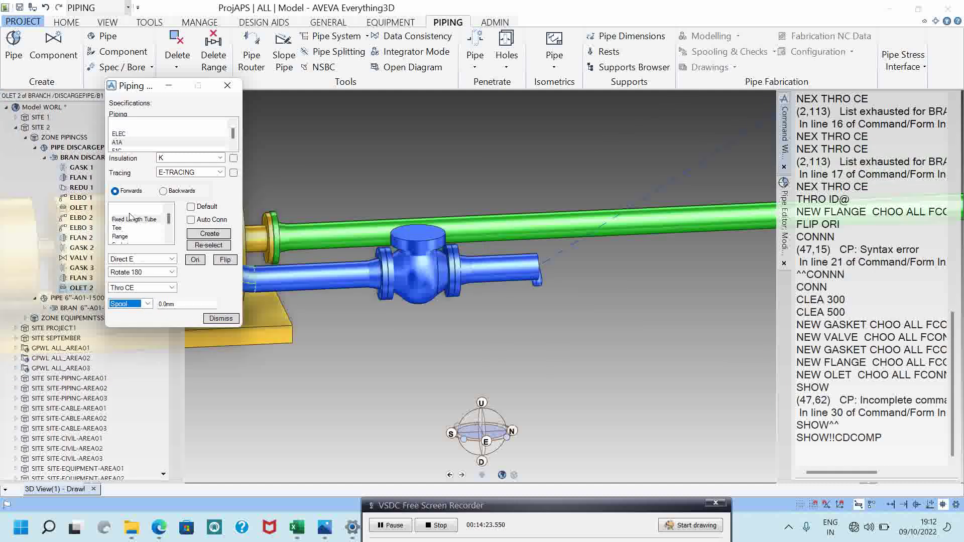
pyautogui.click(147, 228)
pyautogui.click(151, 236)
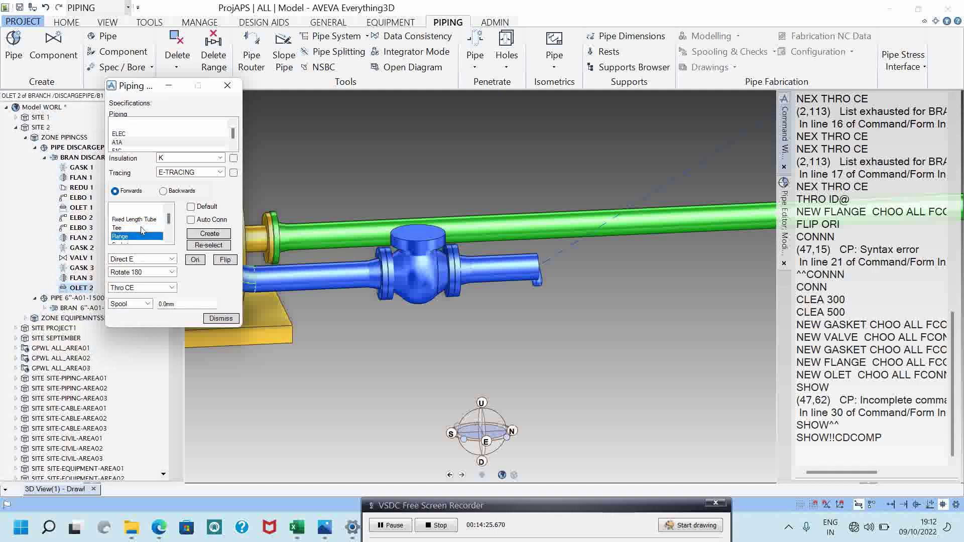
pyautogui.click(191, 220)
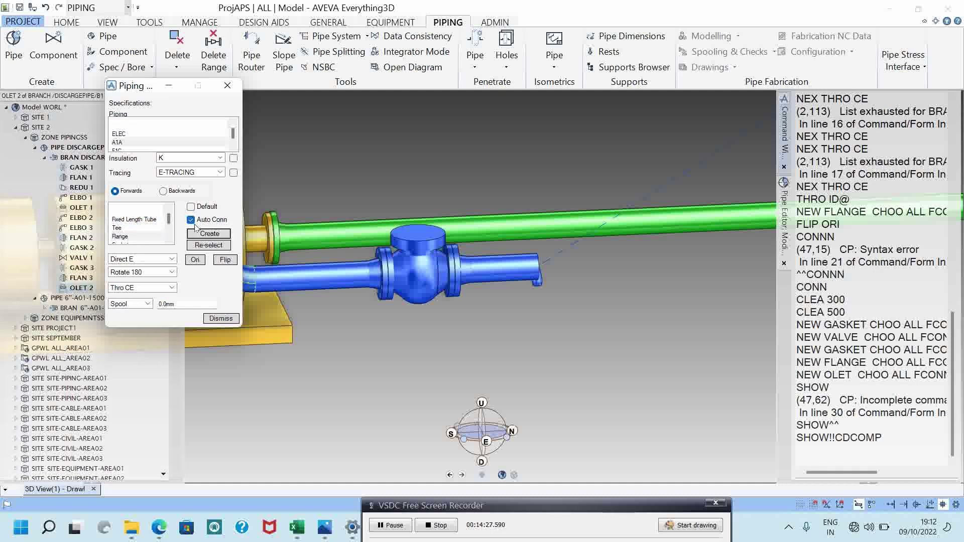
pyautogui.click(133, 238)
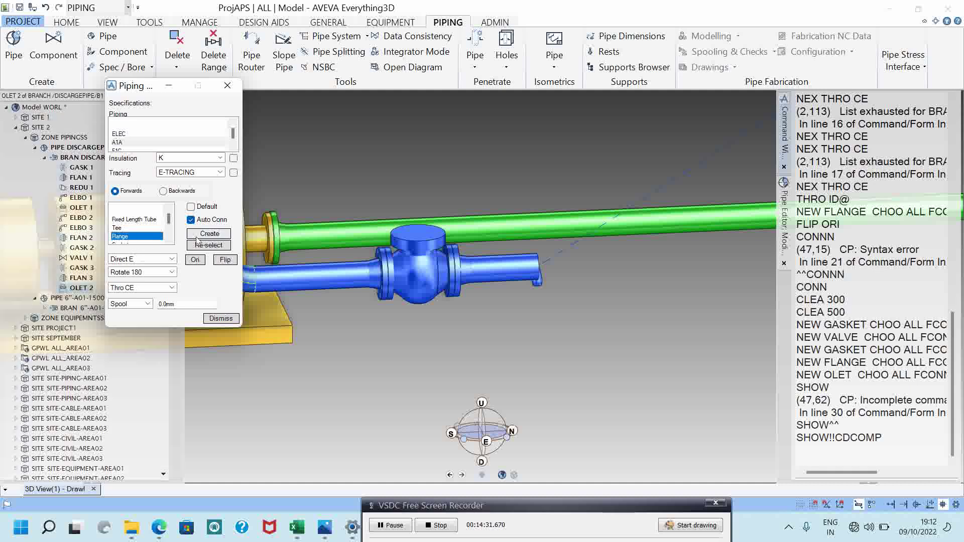
pyautogui.click(199, 235)
pyautogui.click(236, 196)
pyautogui.click(313, 213)
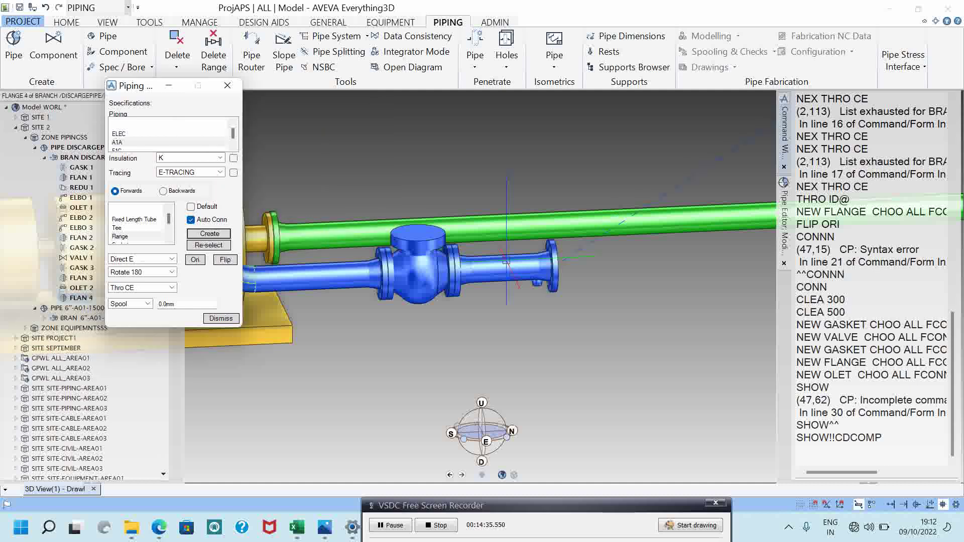
# Apply a 300 mm spool between the olet and the new flange.
pyautogui.click(182, 301)
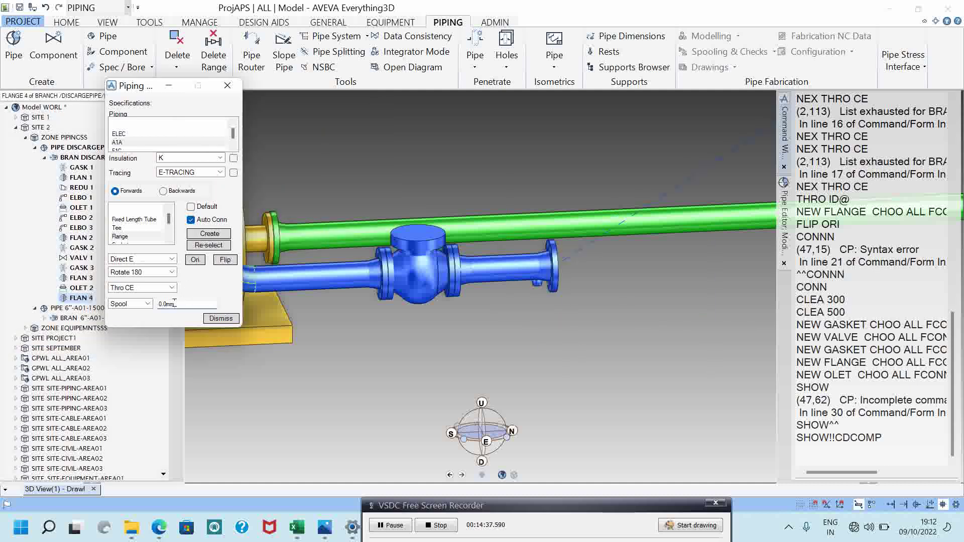
pyautogui.write('300')
pyautogui.press('Return')
pyautogui.click(132, 304)
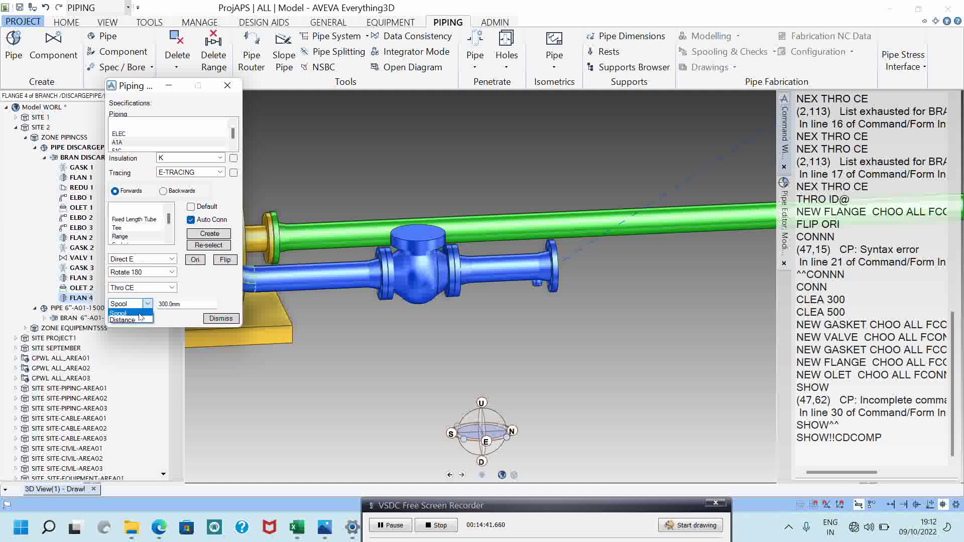
pyautogui.click(140, 316)
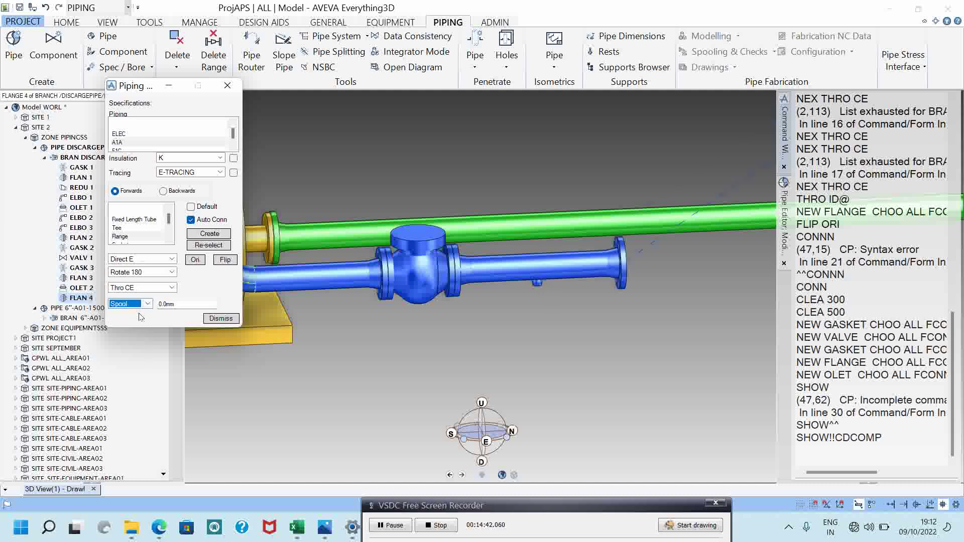
# Create a gasket of type G on the face of the last flange.
pyautogui.click(138, 237)
pyautogui.scroll(-1, 139, 233)
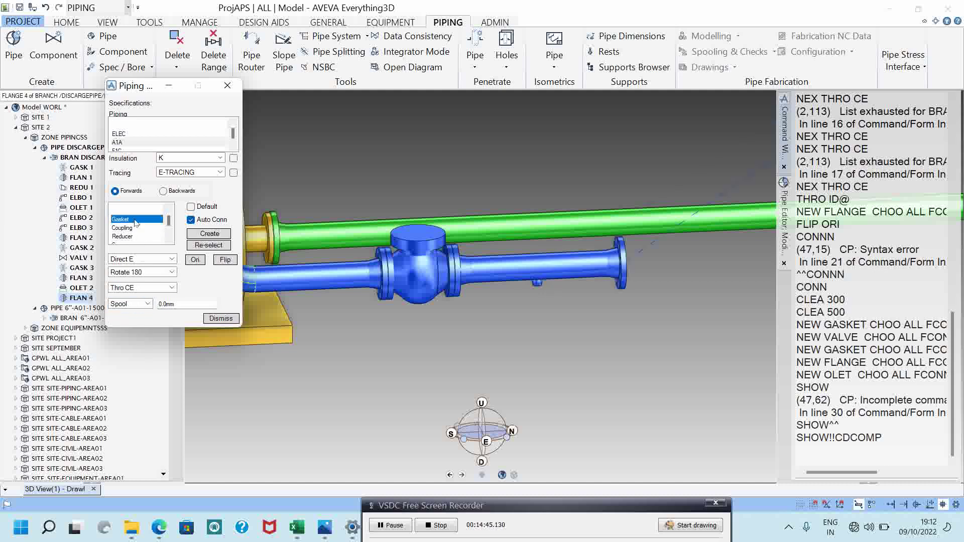
pyautogui.click(198, 237)
pyautogui.click(276, 173)
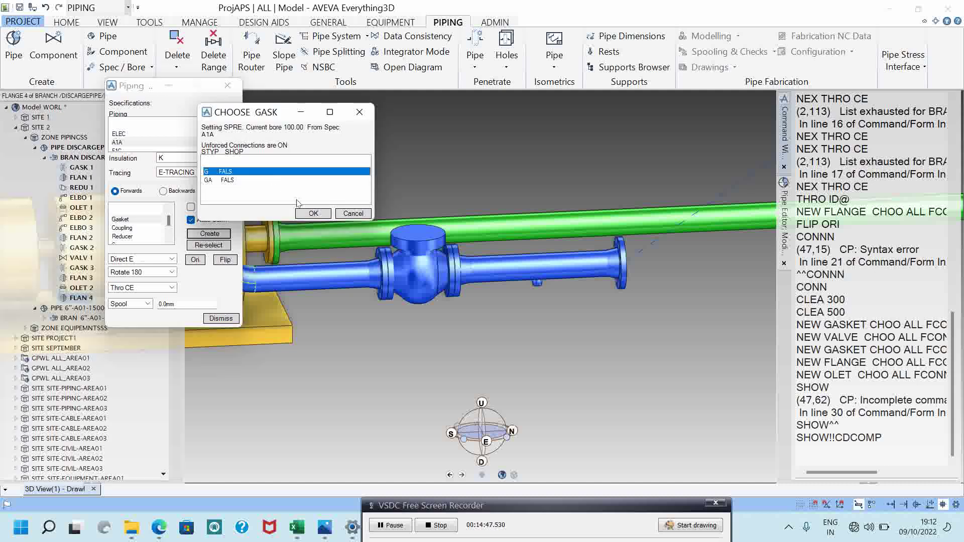
pyautogui.click(314, 214)
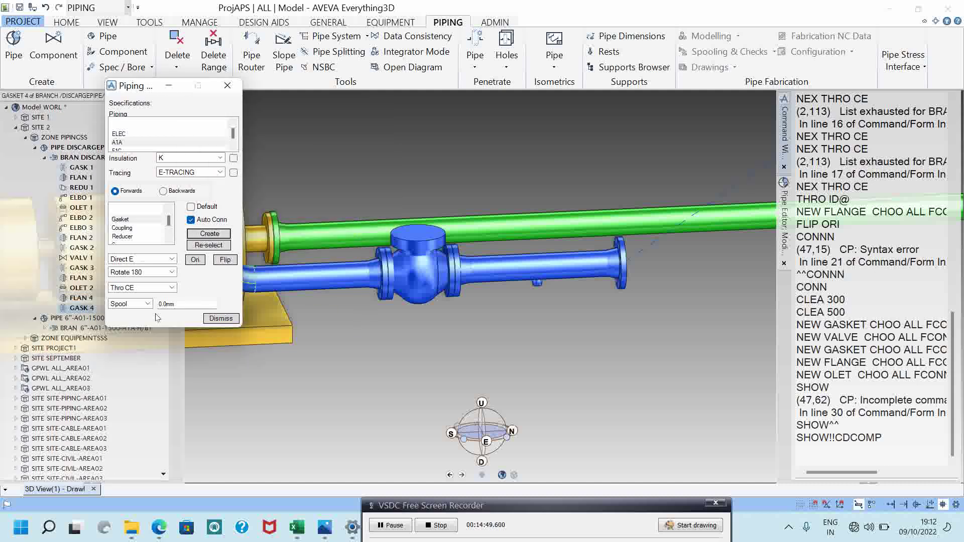
# Create a GATE valve after the last gasket.
pyautogui.click(134, 227)
pyautogui.scroll(-1, 141, 224)
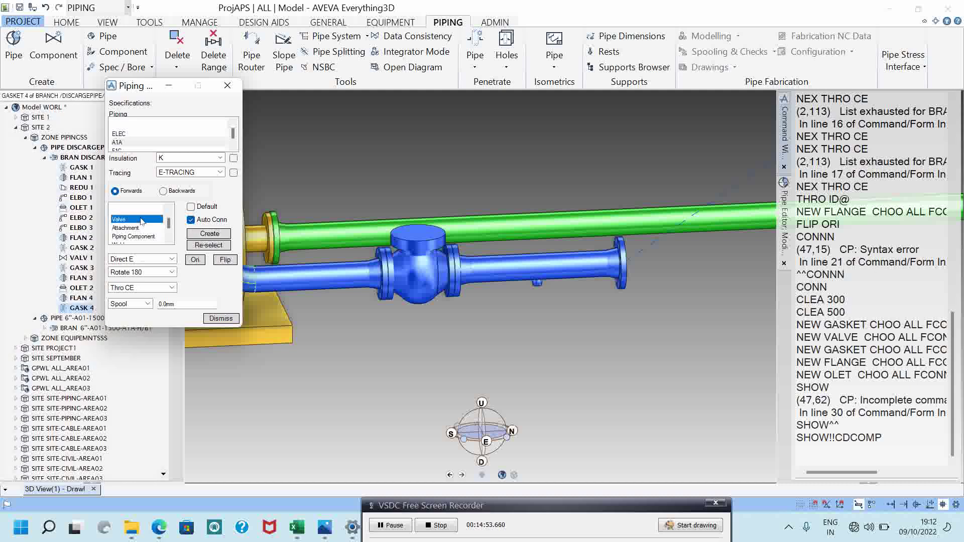
pyautogui.click(210, 233)
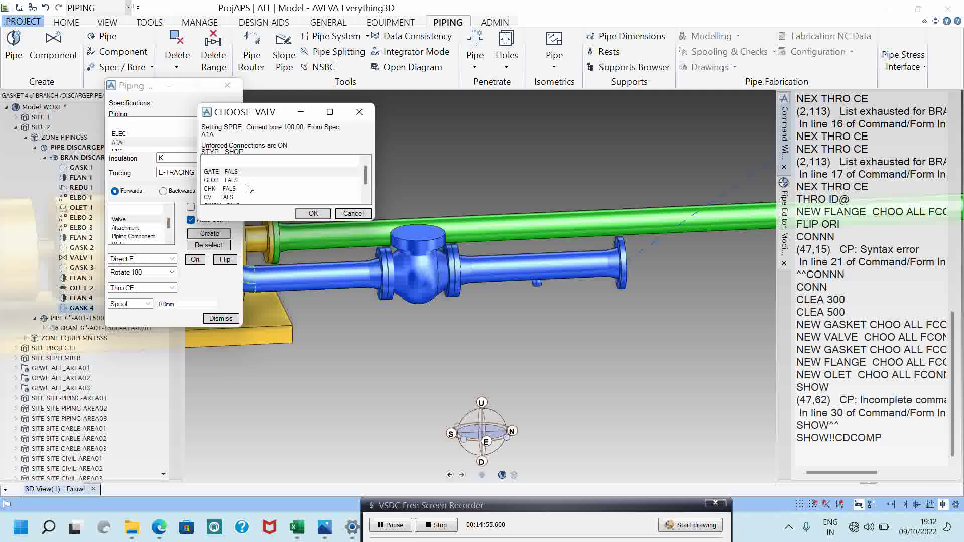
pyautogui.click(239, 173)
pyautogui.click(303, 214)
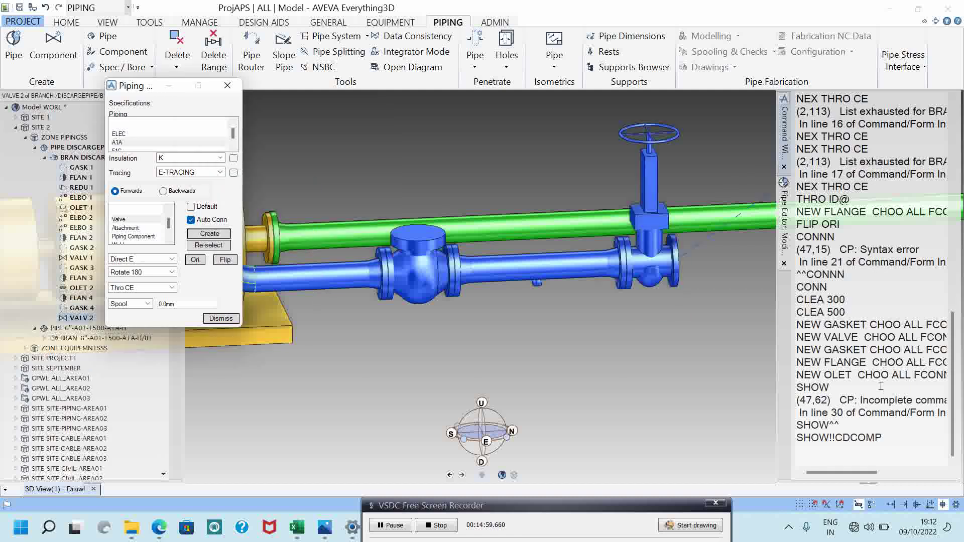
# Create a gasket of type G after the GATE valve on the discharge branch.
pyautogui.click(125, 237)
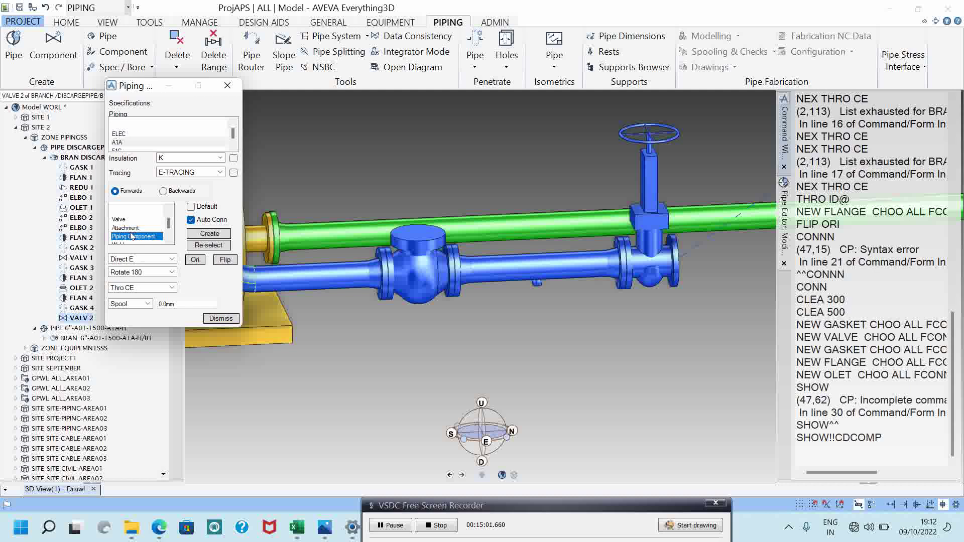
pyautogui.doubleClick(132, 236)
pyautogui.doubleClick(143, 223)
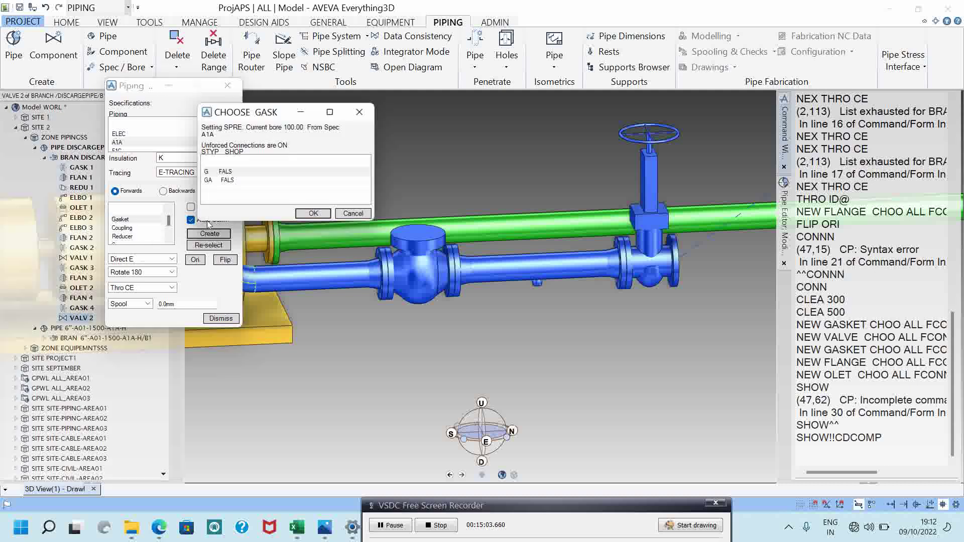
pyautogui.click(313, 212)
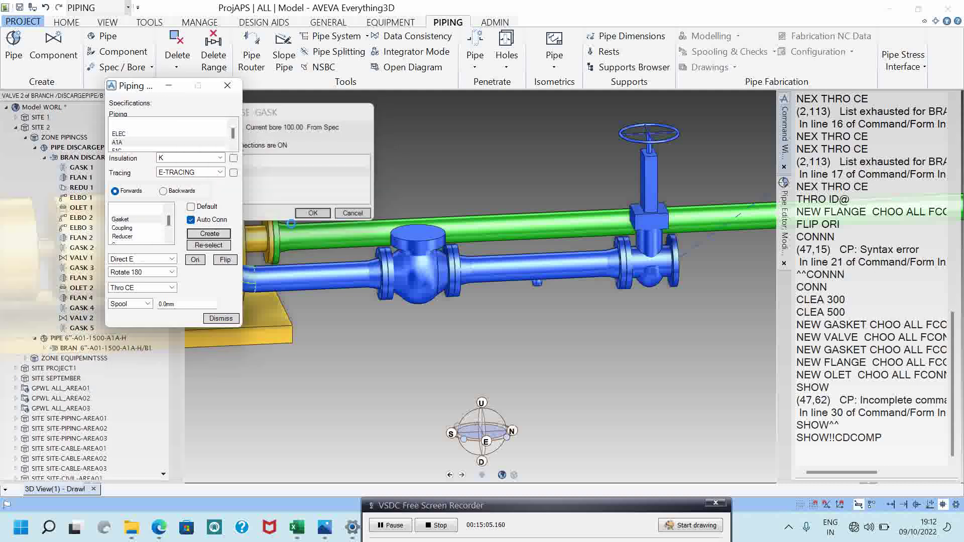
# Try a WNA flange after the last gasket, and delete that flange from the branch.
pyautogui.click(142, 224)
pyautogui.press('f')
pyautogui.press('f')
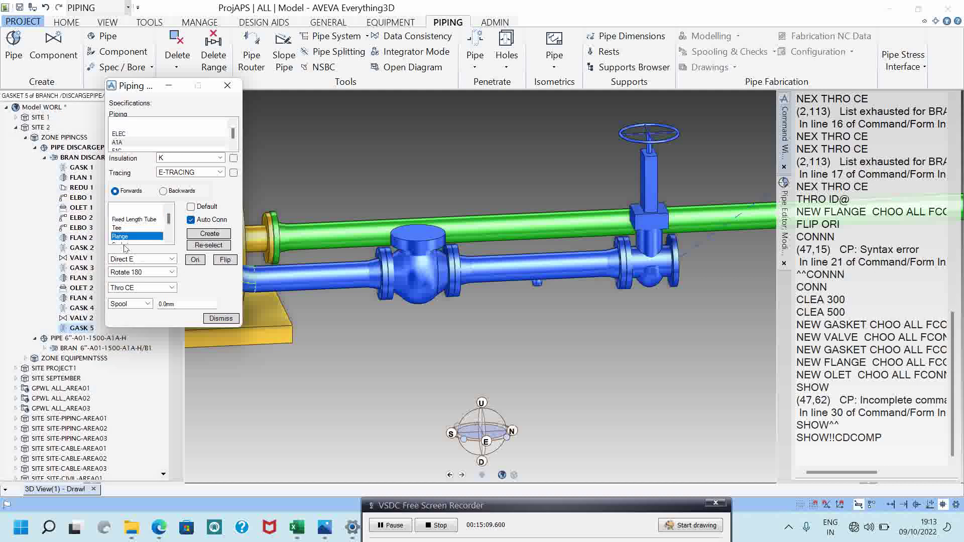
pyautogui.doubleClick(129, 237)
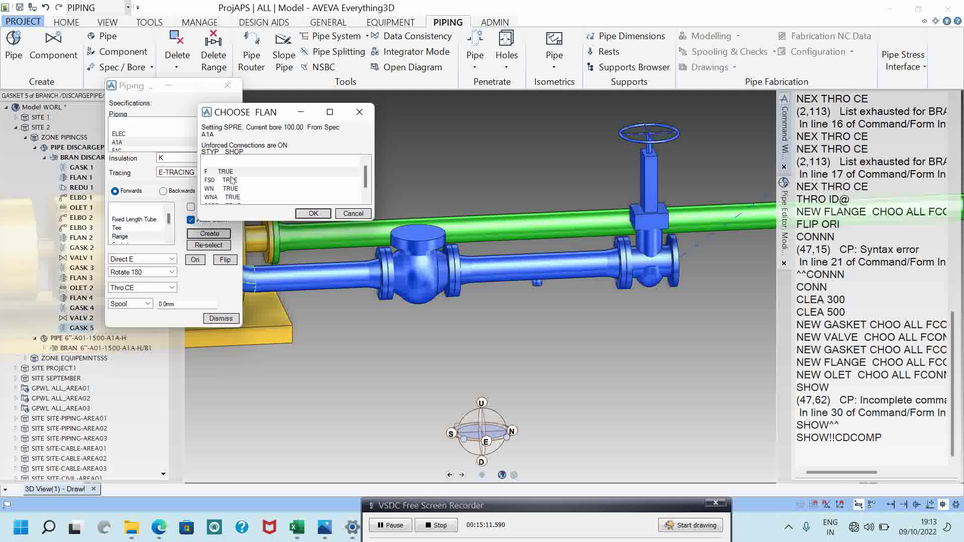
pyautogui.doubleClick(235, 198)
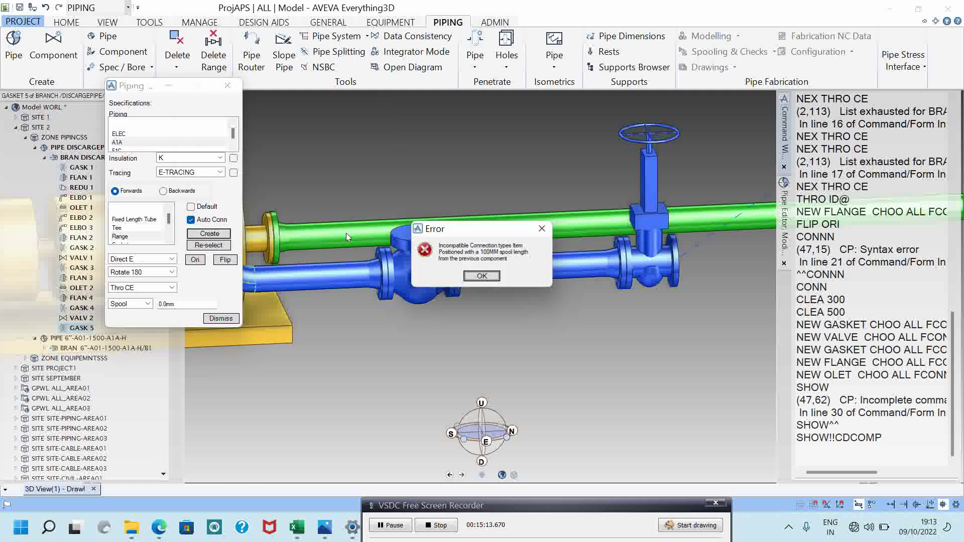
pyautogui.click(480, 277)
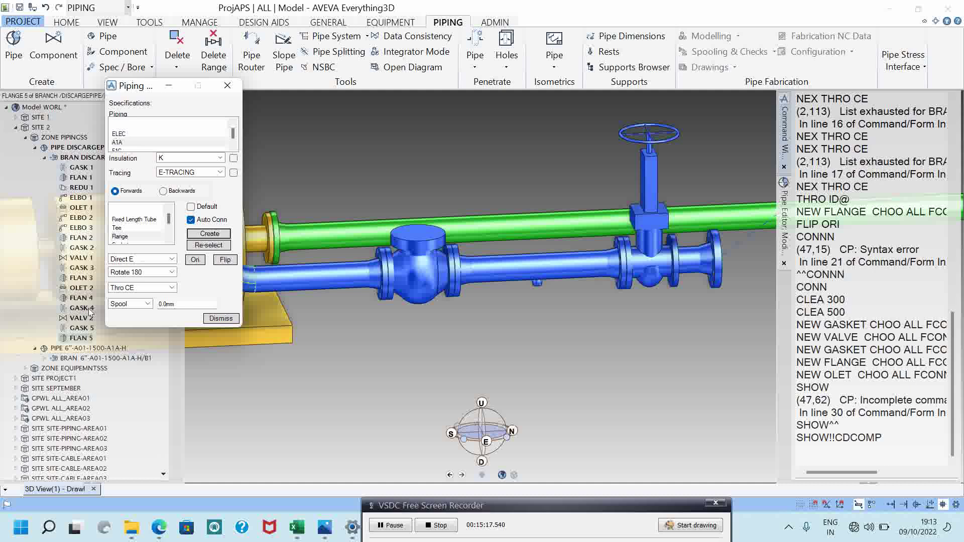
pyautogui.rightClick(82, 339)
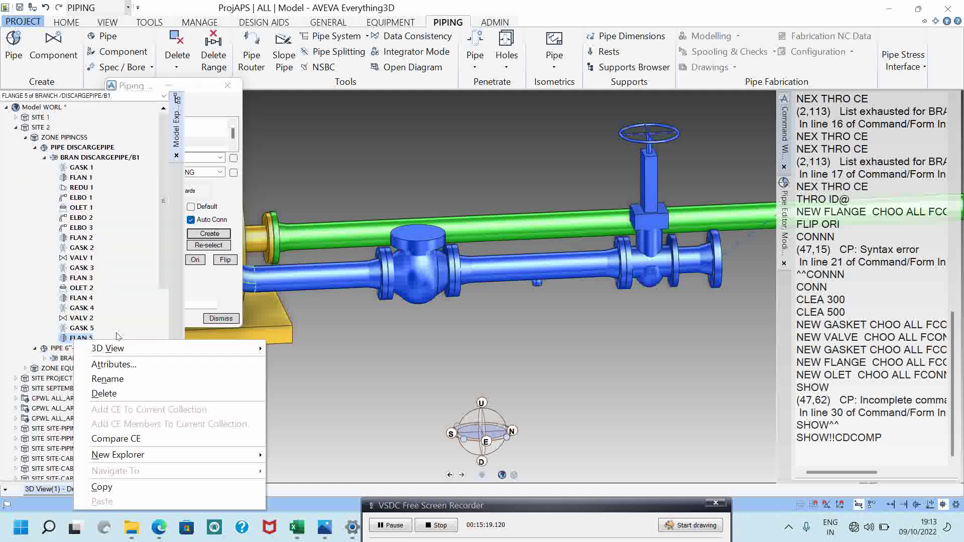
pyautogui.click(115, 393)
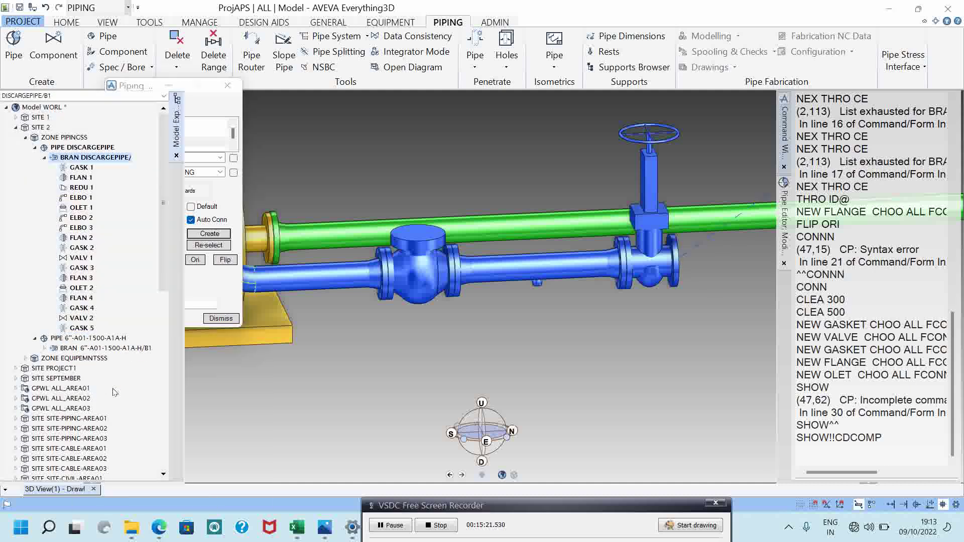
# Create a WN flange, ANSI B16.5 #150 RF, after the last gasket of the discharge branch.
pyautogui.click(88, 329)
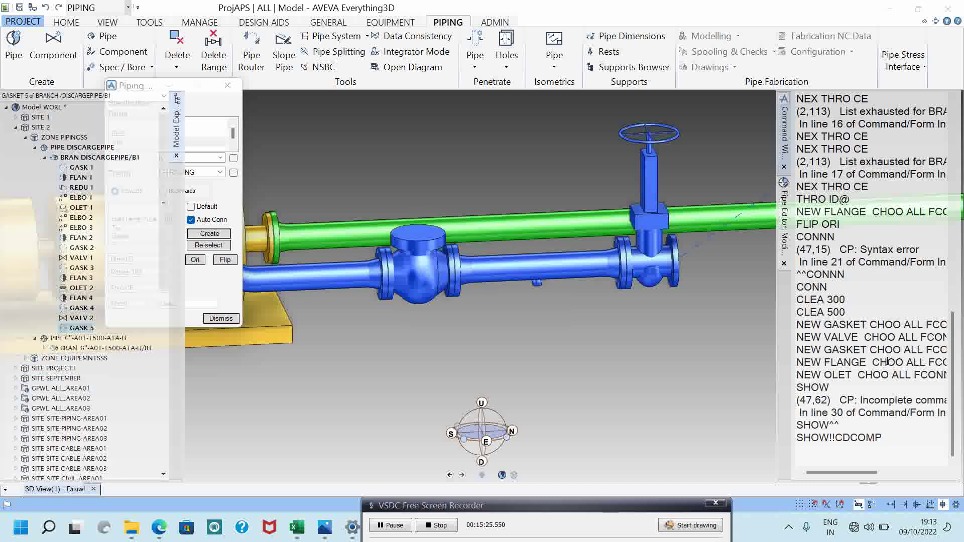
pyautogui.click(216, 234)
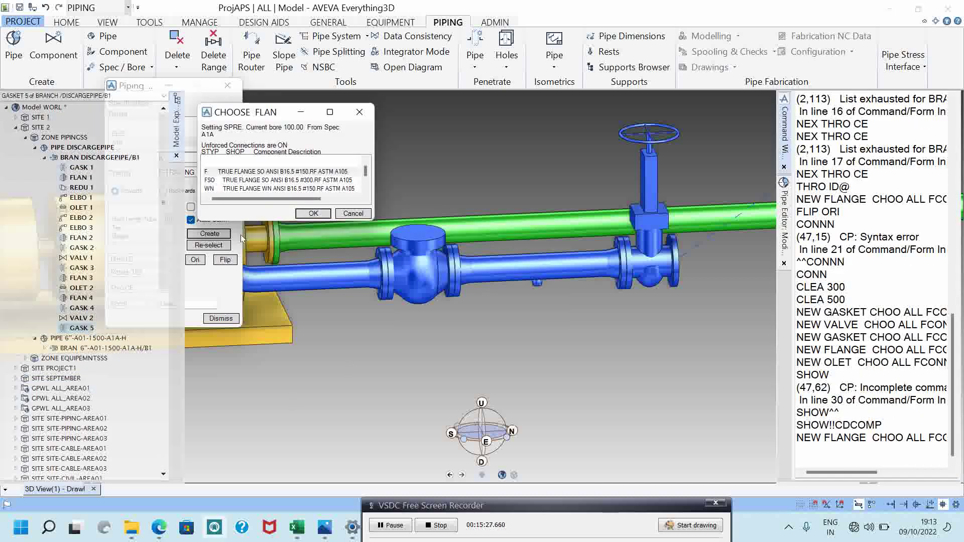
pyautogui.click(296, 188)
pyautogui.click(314, 214)
# Save the work with the new WN flange and confirm the save.
pyautogui.press('super')
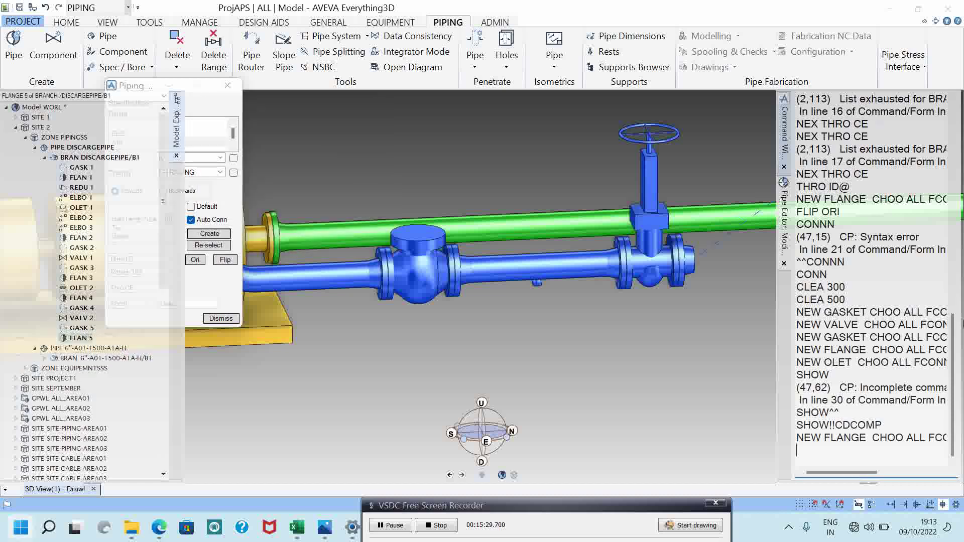
pyautogui.hotkey('ctrl', 's')
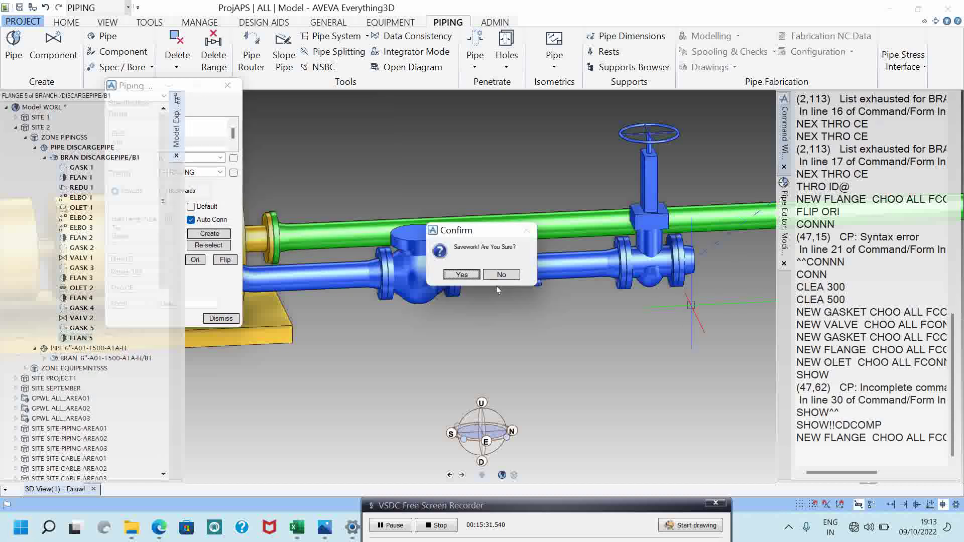
pyautogui.click(462, 275)
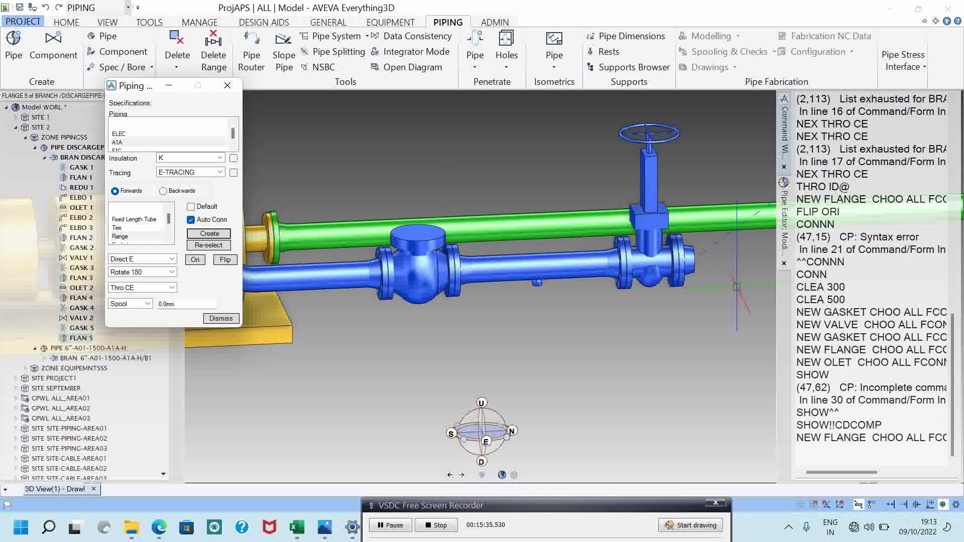
pyautogui.hotkey('ctrl', 's')
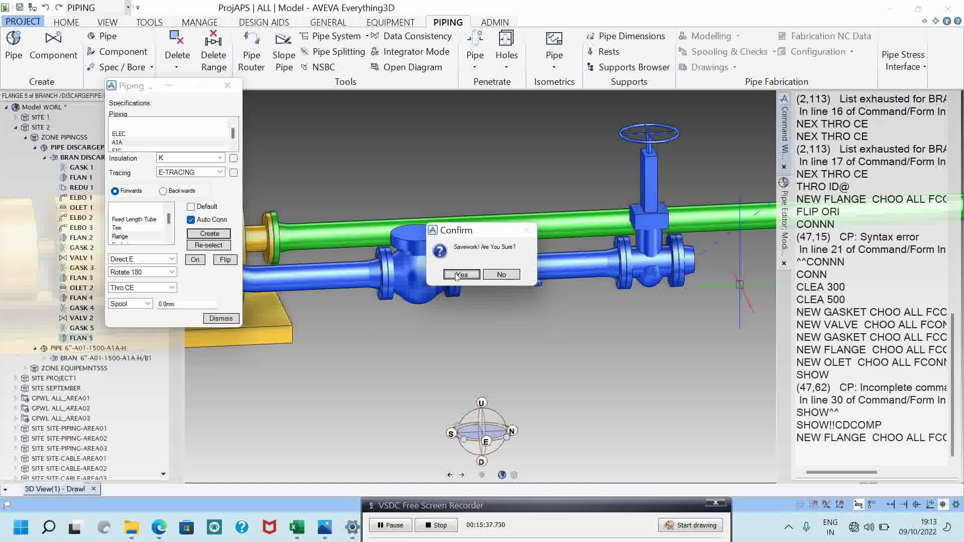
pyautogui.click(460, 275)
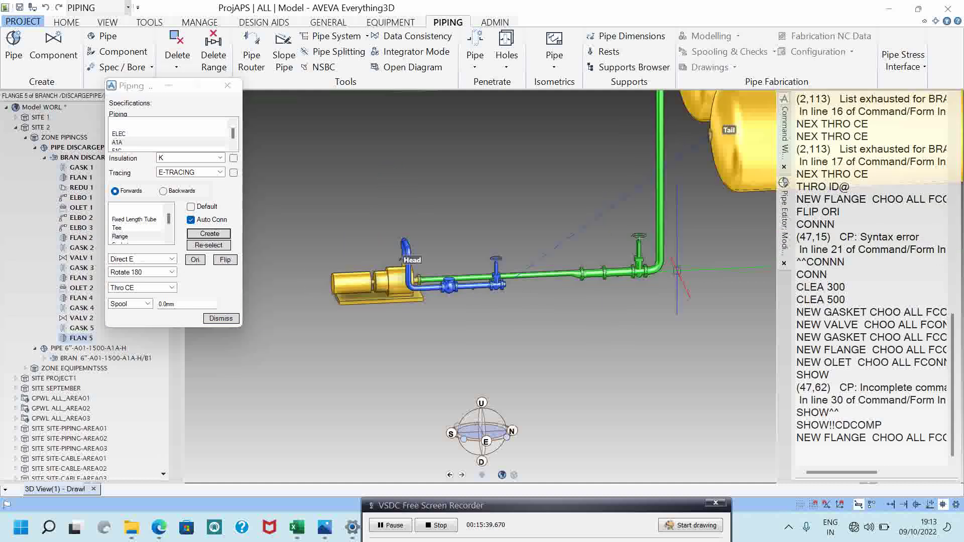
# Create an EL90 elbow after the last flange with the command NEW ELBOW CHOO ALL FCONN.
pyautogui.moveTo(722, 150); pyautogui.dragTo(766, 159, button='middle')
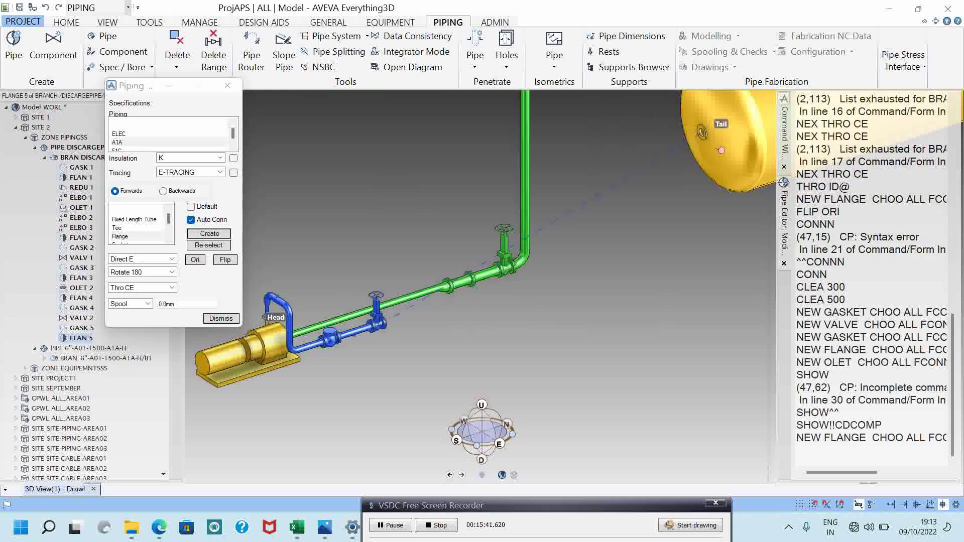
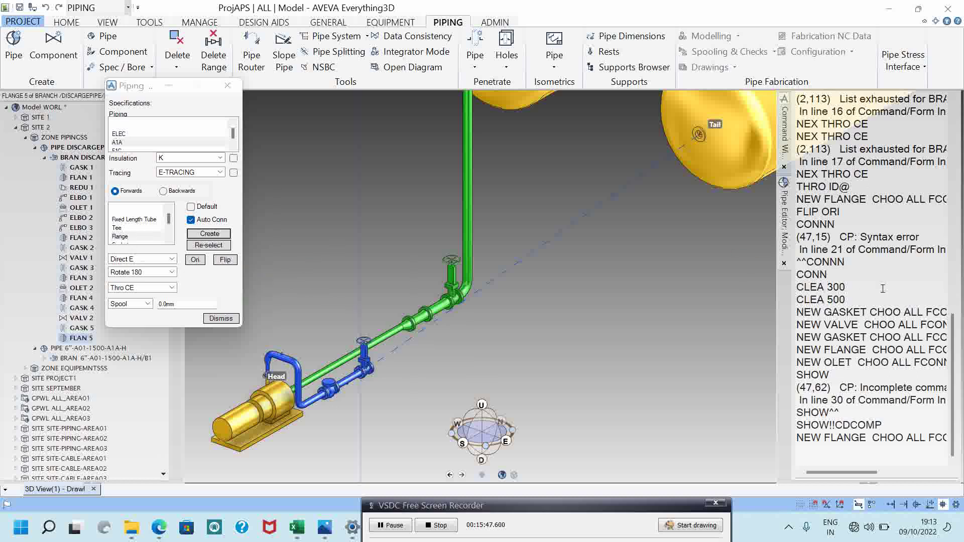
pyautogui.doubleClick(869, 443)
pyautogui.moveTo(846, 474); pyautogui.dragTo(815, 475)
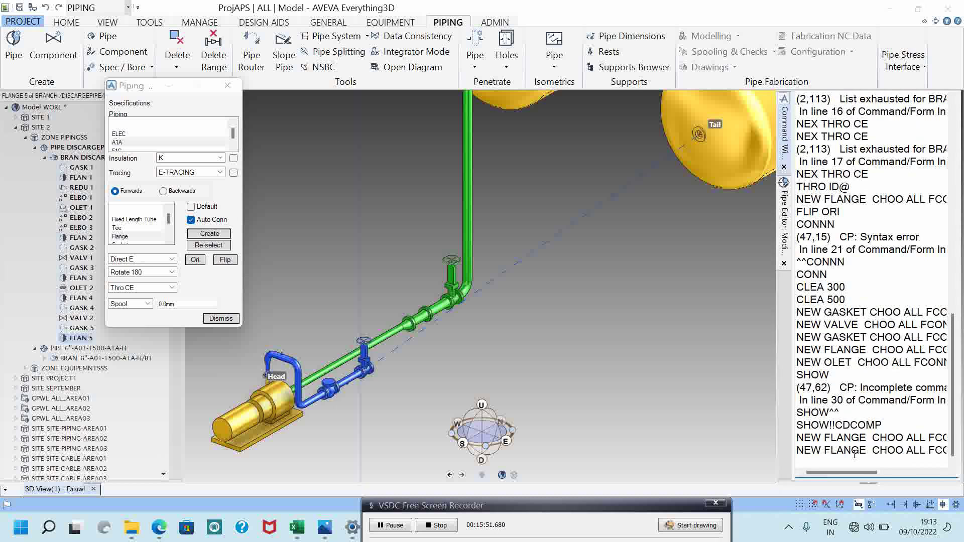
pyautogui.click(863, 451)
pyautogui.press('BackSpace')
pyautogui.press('BackSpace')
pyautogui.press('BackSpace')
pyautogui.press('BackSpace')
pyautogui.press('BackSpace')
pyautogui.press('BackSpace')
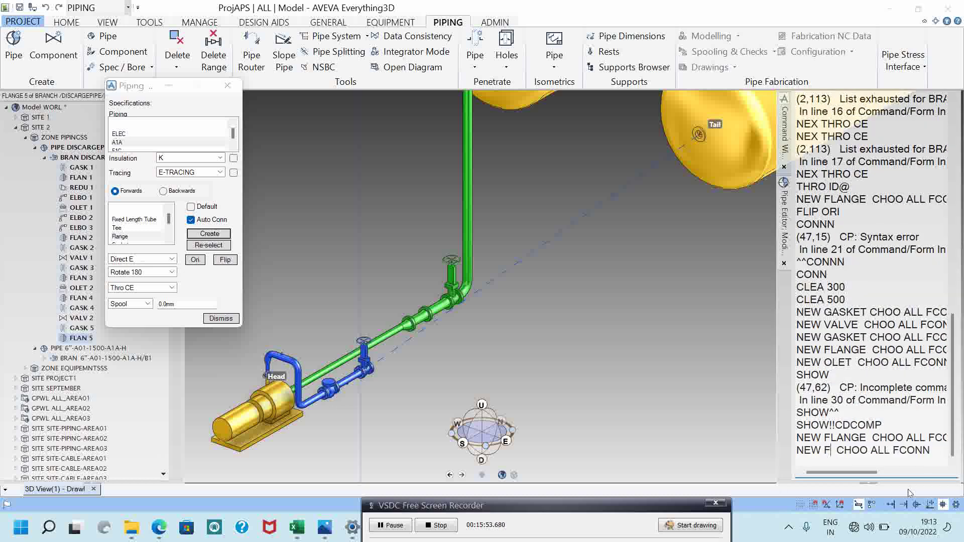
pyautogui.write('ELBOW')
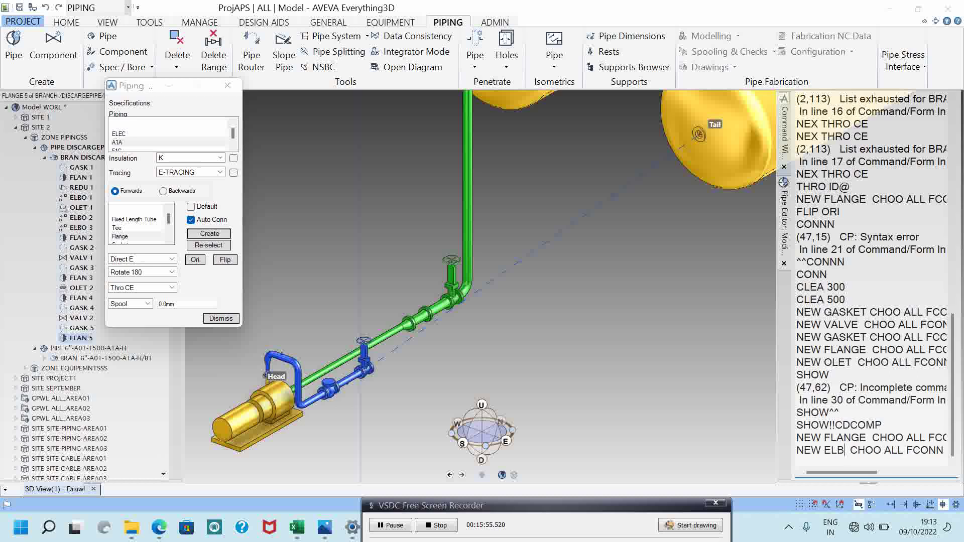
pyautogui.press('Return')
pyautogui.click(285, 181)
pyautogui.click(313, 213)
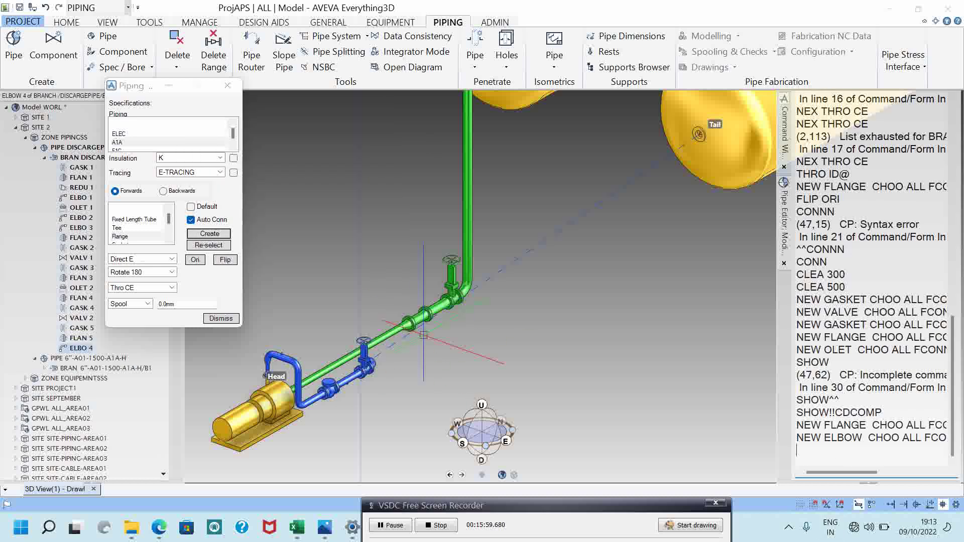
# Direct the new elbow U and position it with Thro ID Cursor at the green pipe's elbow below its riser.
pyautogui.click(146, 259)
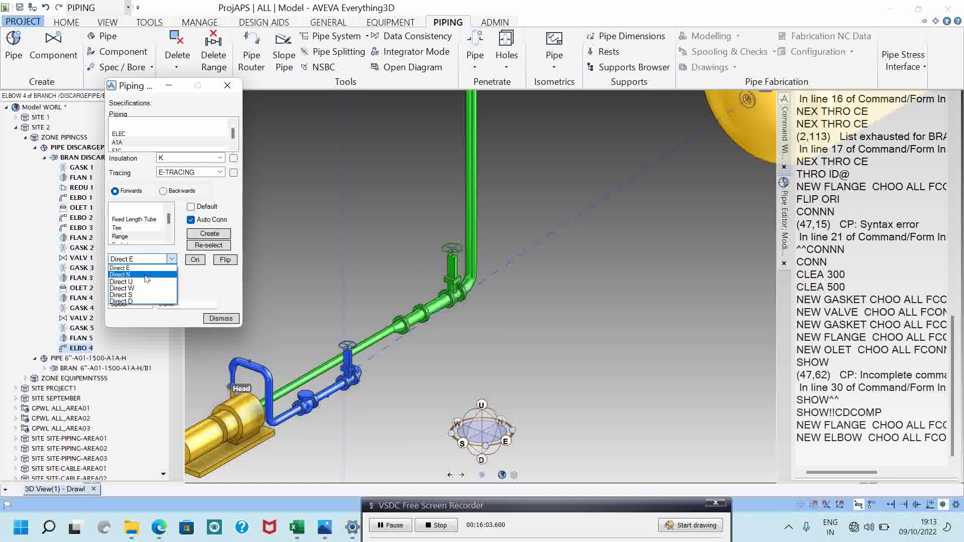
pyautogui.click(143, 281)
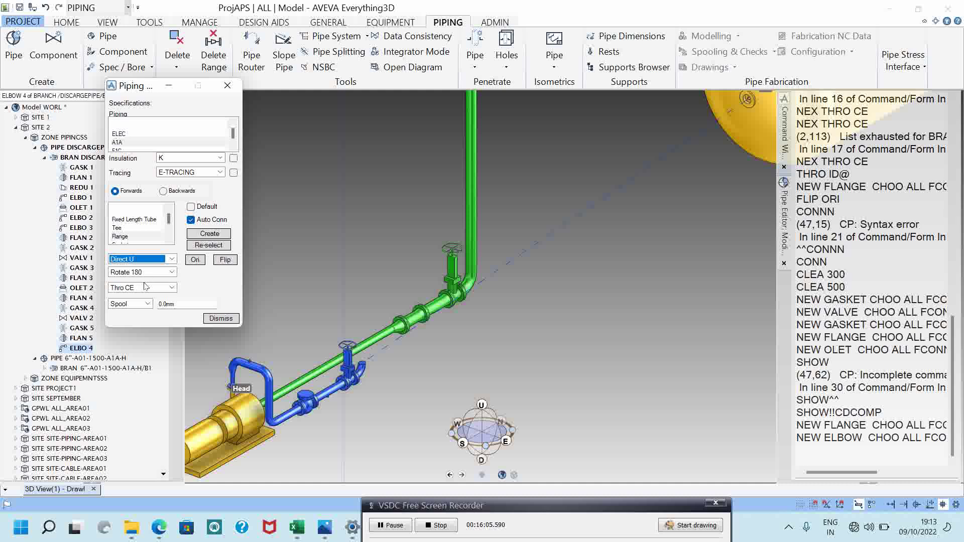
pyautogui.click(145, 287)
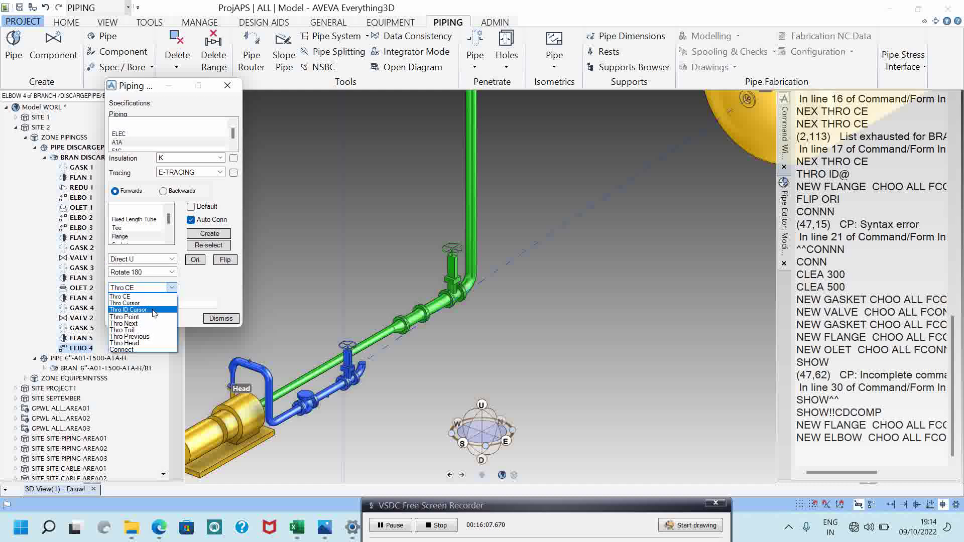
pyautogui.click(153, 310)
pyautogui.click(471, 283)
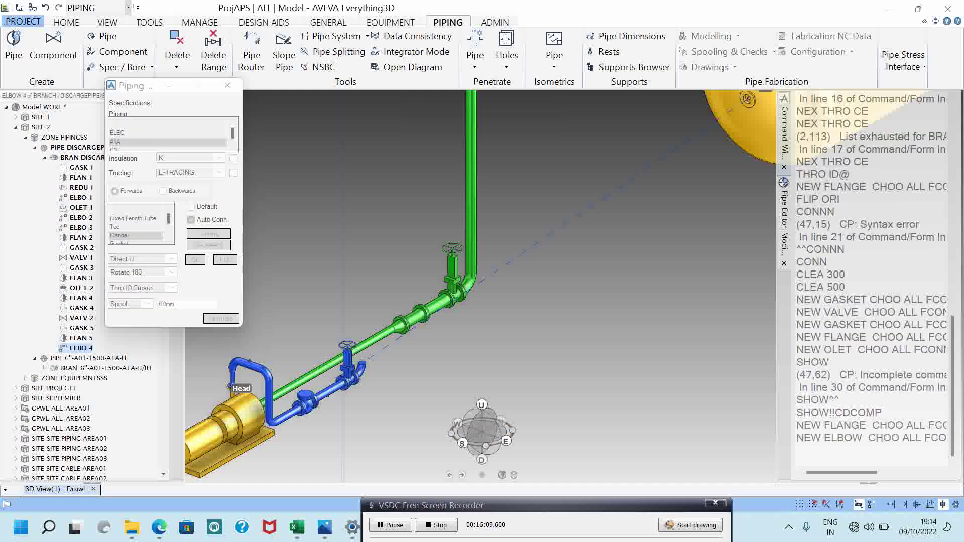
# Save the work with the repositioned elbow.
pyautogui.hotkey('ctrl', 's')
pyautogui.press('Return')
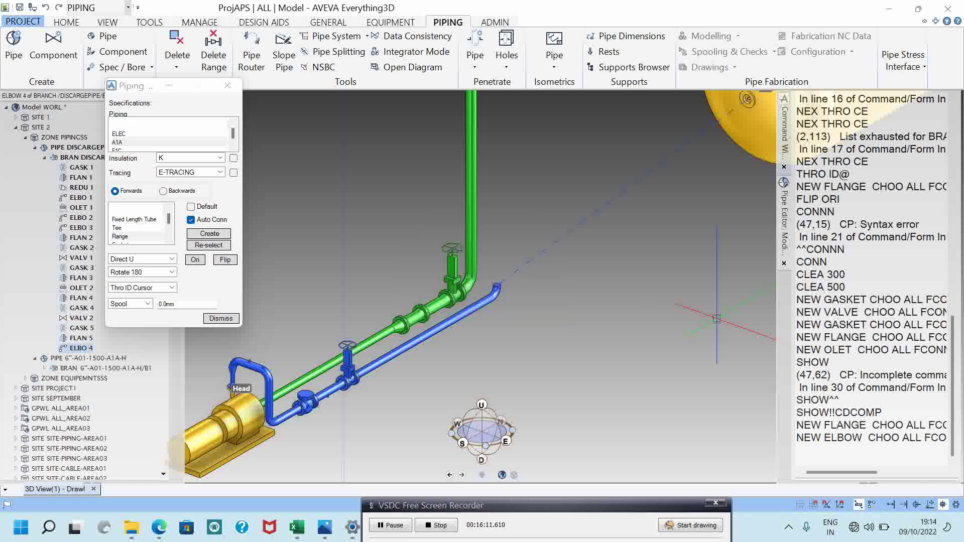
pyautogui.hotkey('ctrl', 's')
pyautogui.press('Return')
# Create a second EL90 elbow directly after the upward elbow by repeating NEW ELBOW CHOO ALL FCONN.
pyautogui.doubleClick(859, 442)
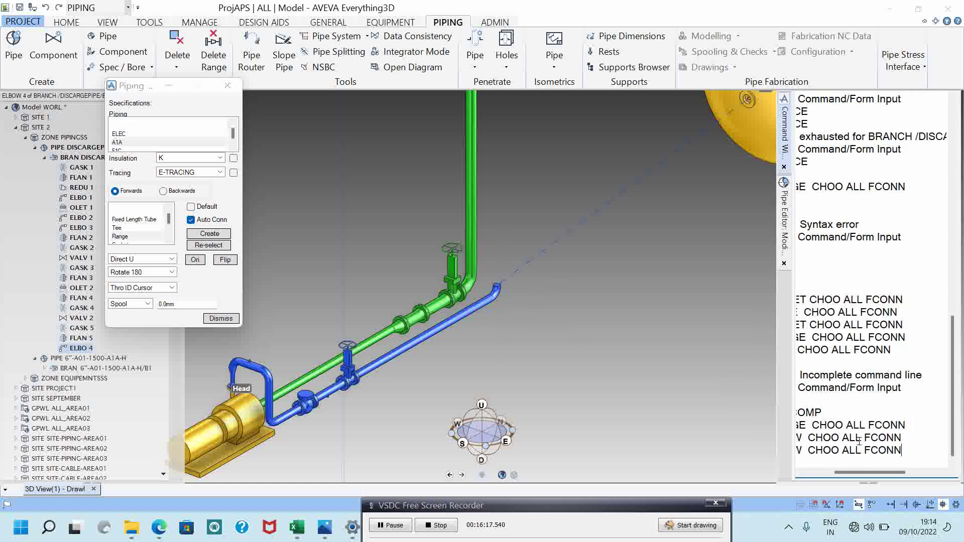
pyautogui.press('Return')
pyautogui.click(310, 182)
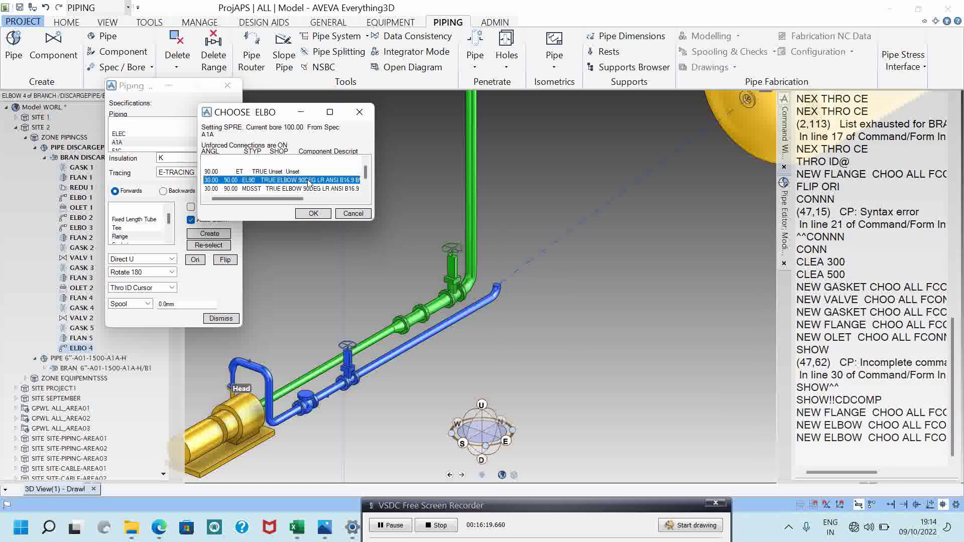
pyautogui.click(313, 214)
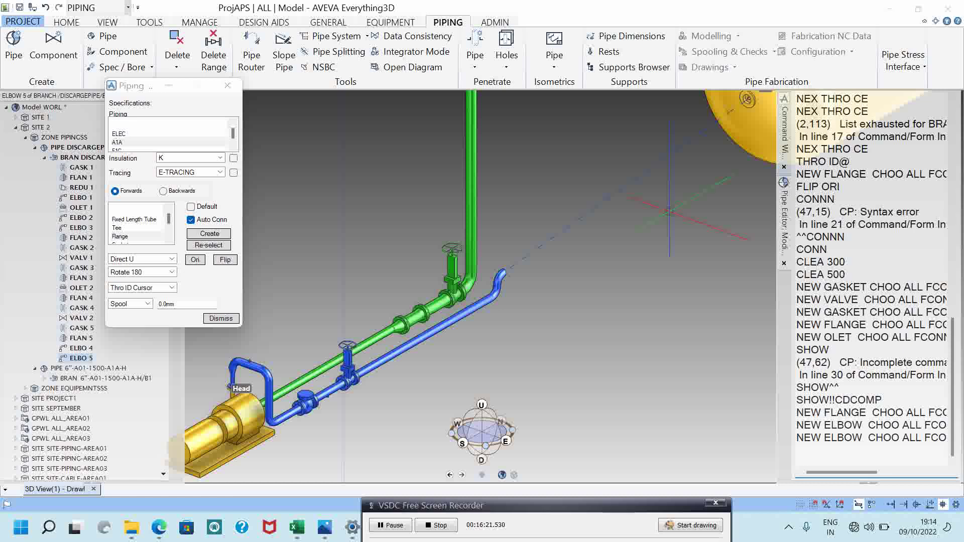
# Direct the newest elbow E and position it with Thro ID Cursor at the second vessel's bottom nozzle.
pyautogui.scroll(-4, 668, 211)
pyautogui.moveTo(538, 228); pyautogui.dragTo(628, 361, button='middle')
pyautogui.scroll(4, 377, 231)
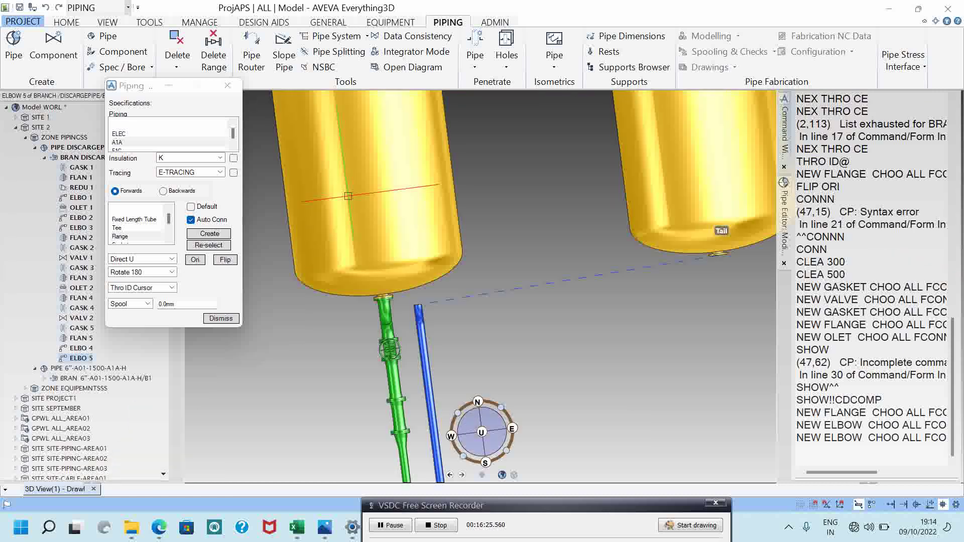
pyautogui.moveTo(400, 273); pyautogui.dragTo(436, 337, button='middle')
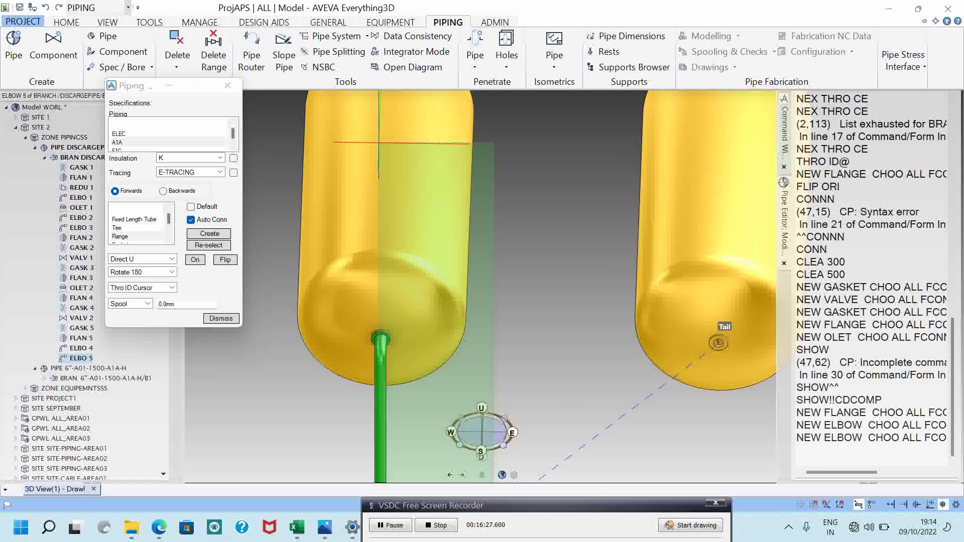
pyautogui.scroll(-4, 437, 338)
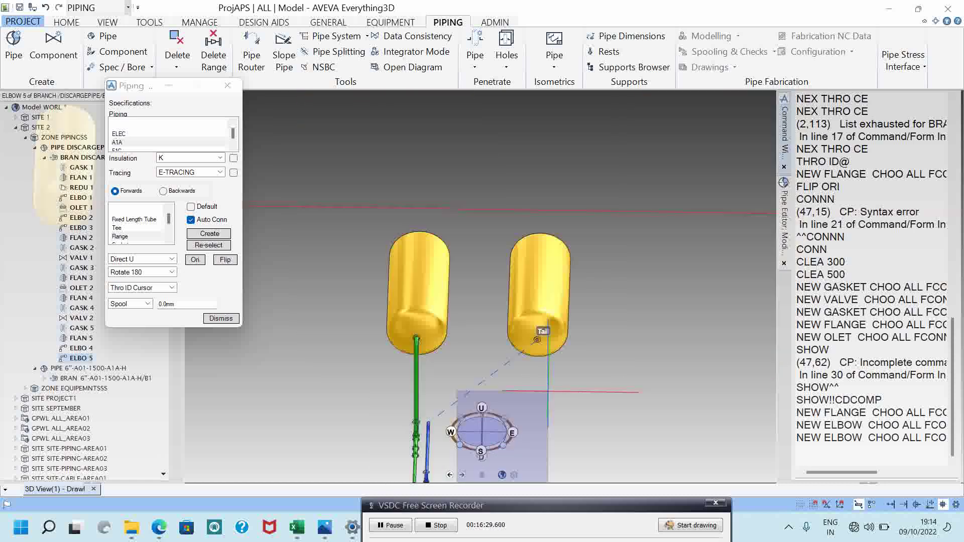
pyautogui.scroll(3, 460, 411)
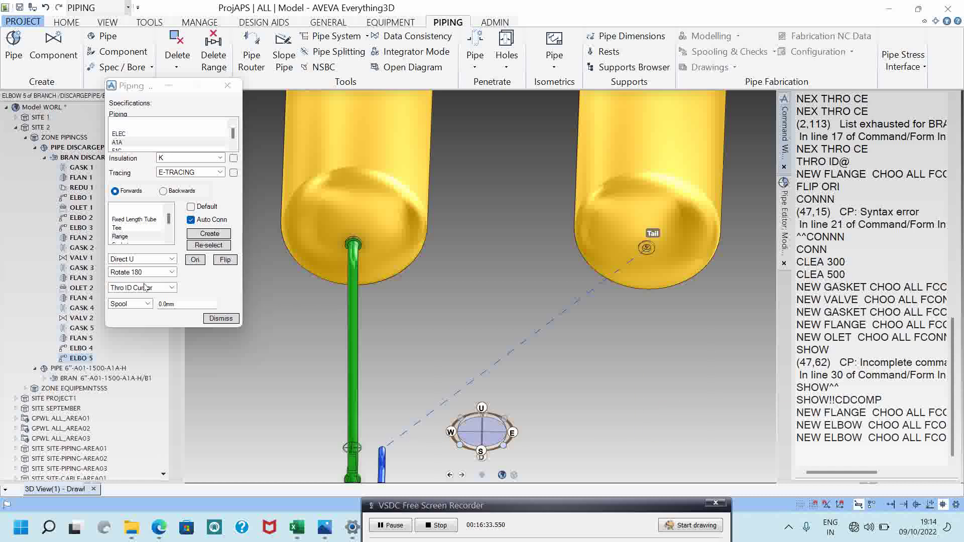
pyautogui.click(215, 290)
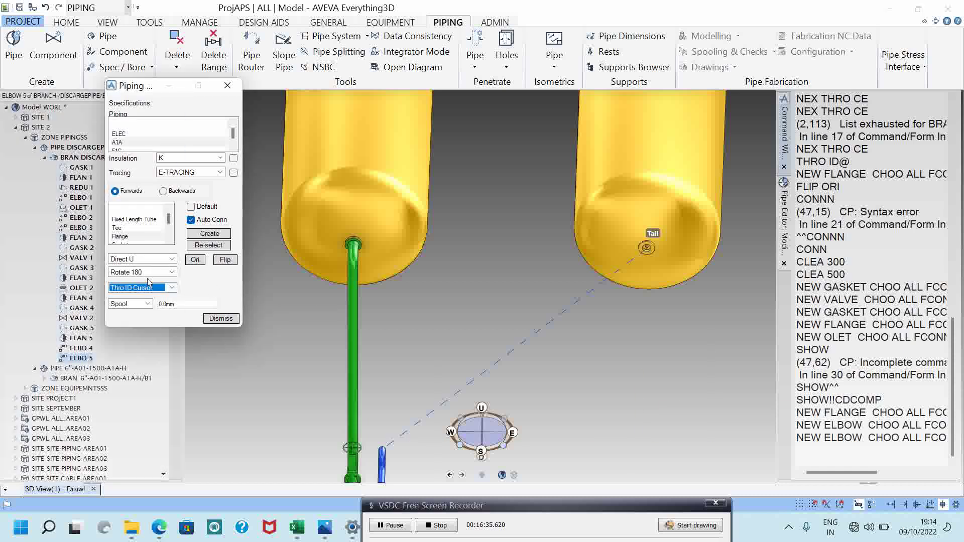
pyautogui.click(143, 259)
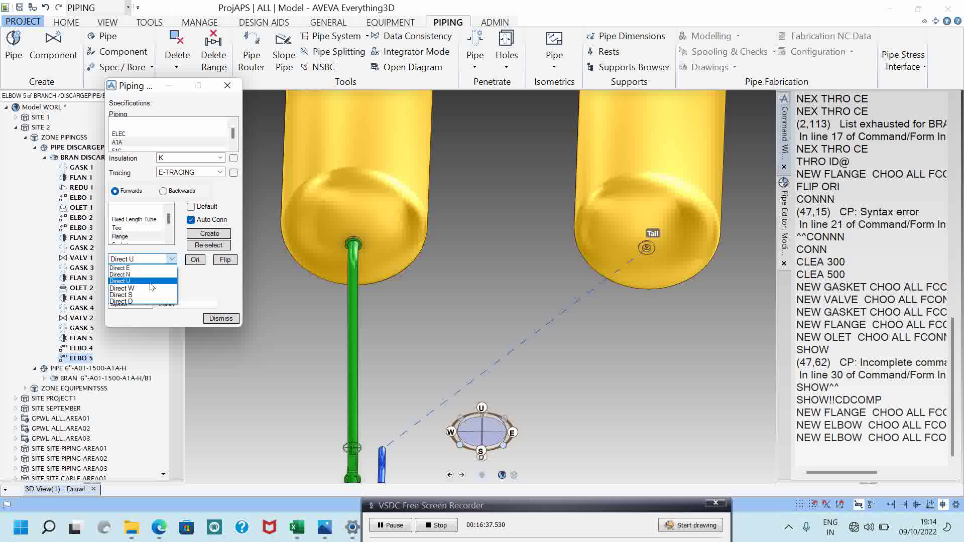
pyautogui.click(155, 268)
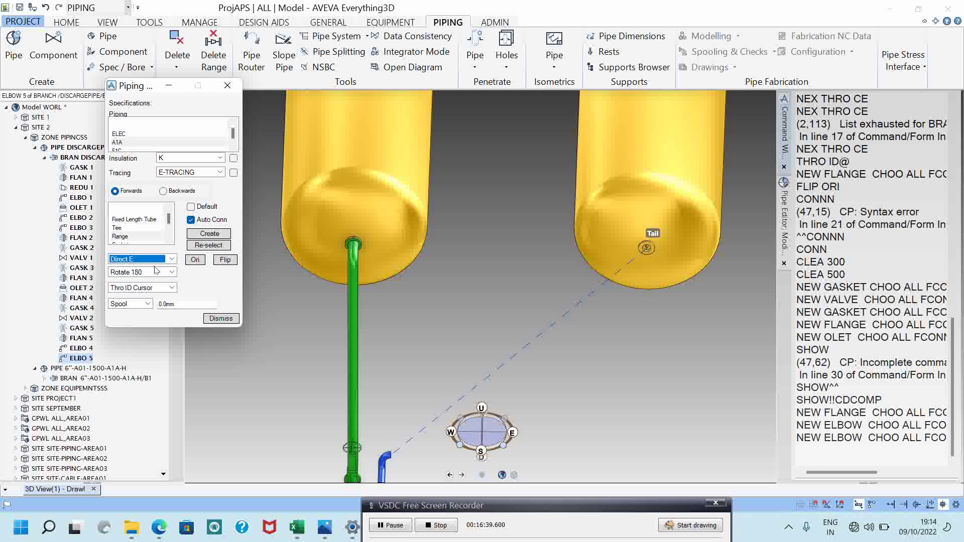
pyautogui.click(172, 287)
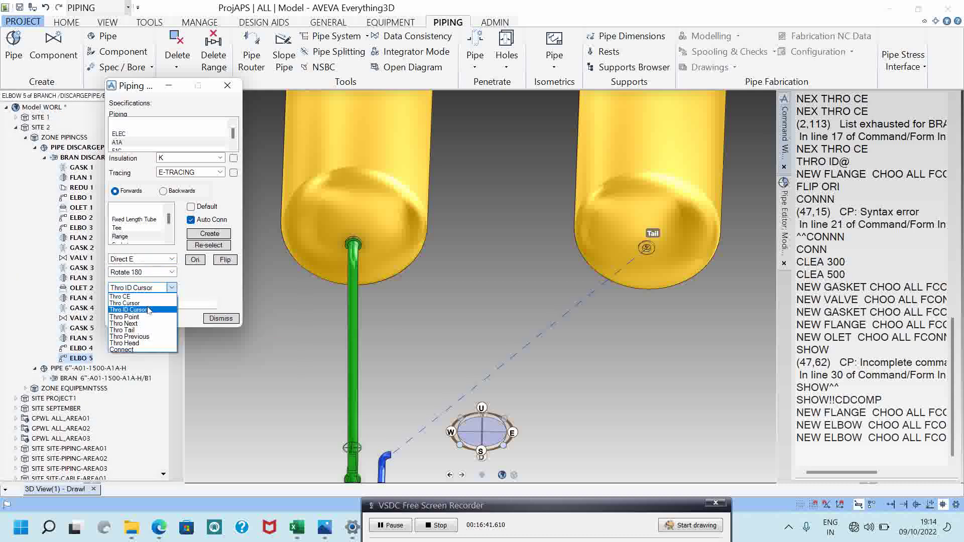
pyautogui.click(132, 298)
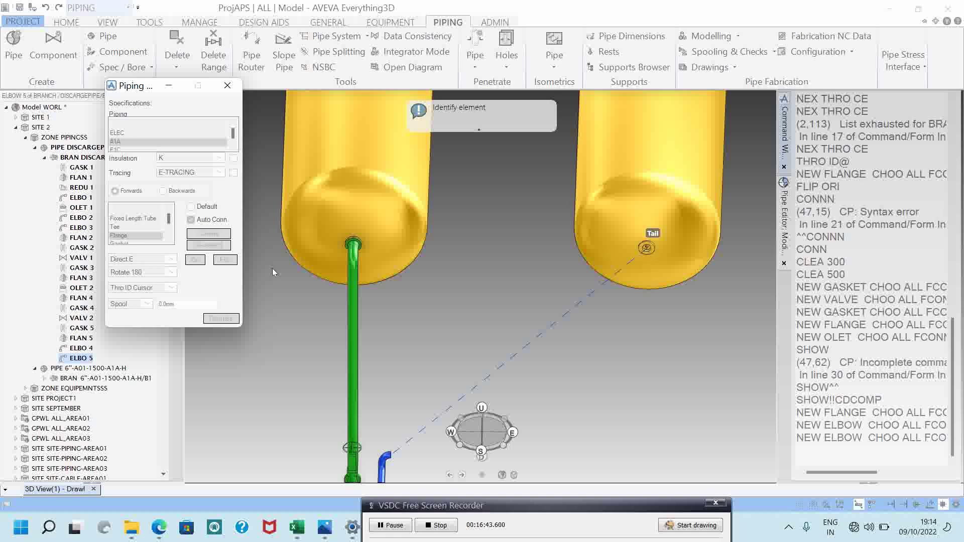
pyautogui.click(645, 248)
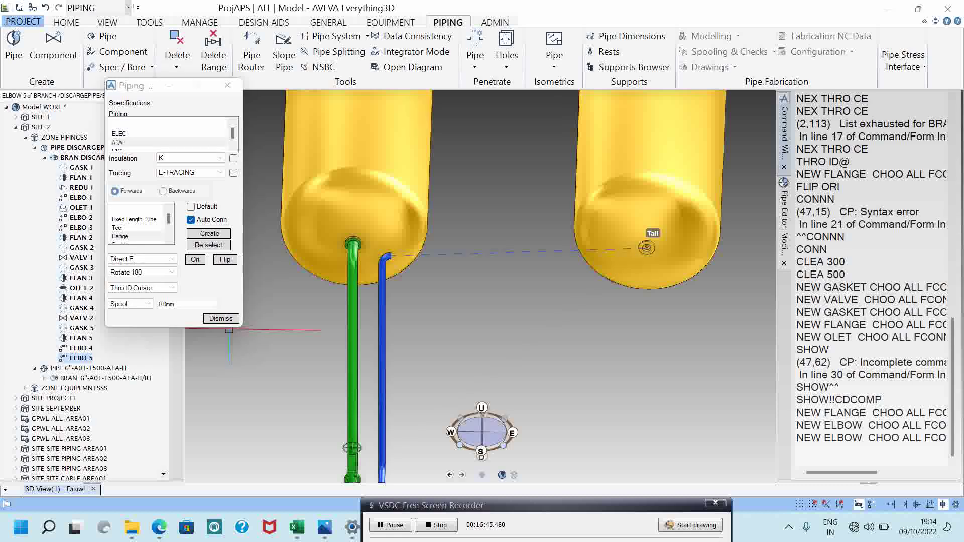
# Examine the routed discharge line from its upward elbow to the new elbow and its alignment with the second vessel's nozzle.
pyautogui.moveTo(670, 203); pyautogui.dragTo(703, 211, button='middle')
pyautogui.click(848, 266)
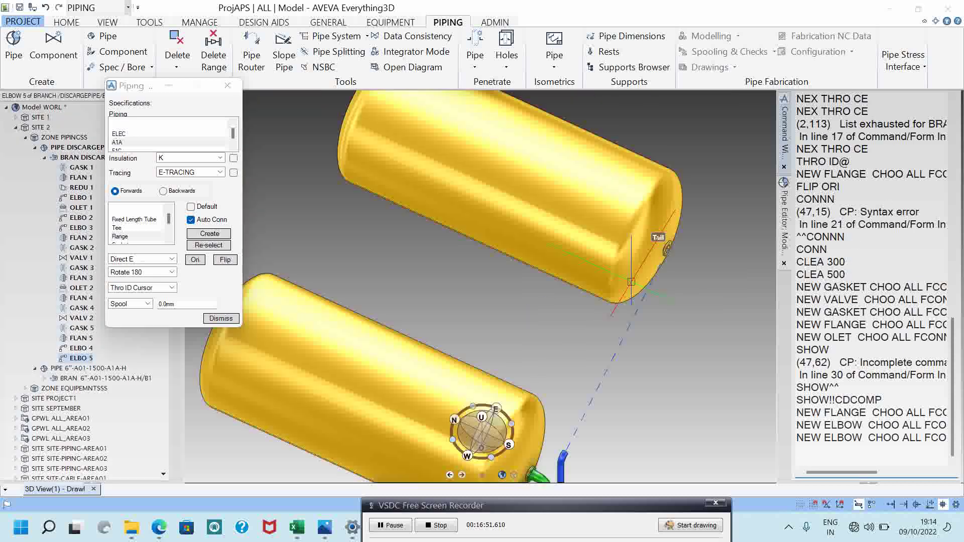
pyautogui.scroll(-3, 645, 257)
pyautogui.moveTo(630, 267); pyautogui.dragTo(625, 307, button='middle')
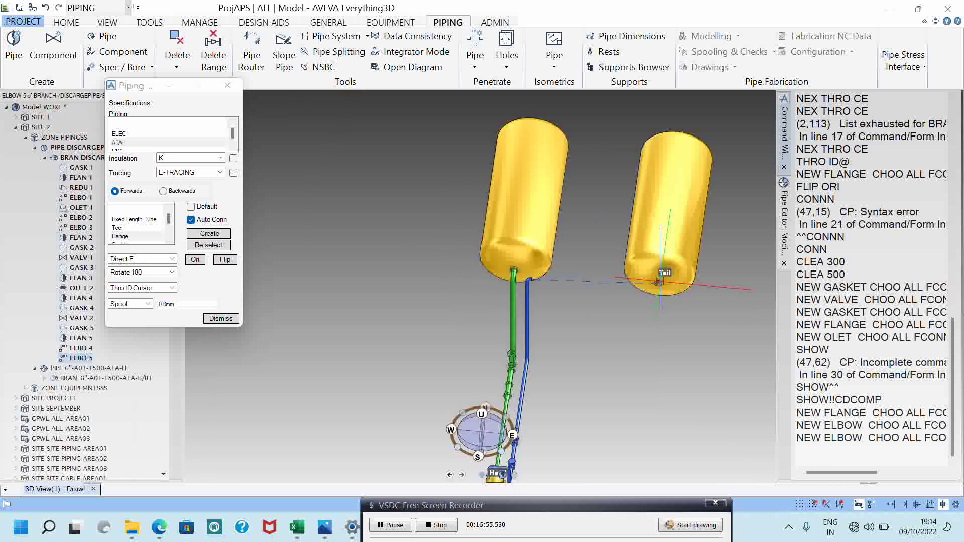
pyautogui.scroll(2, 522, 361)
pyautogui.scroll(3, 523, 362)
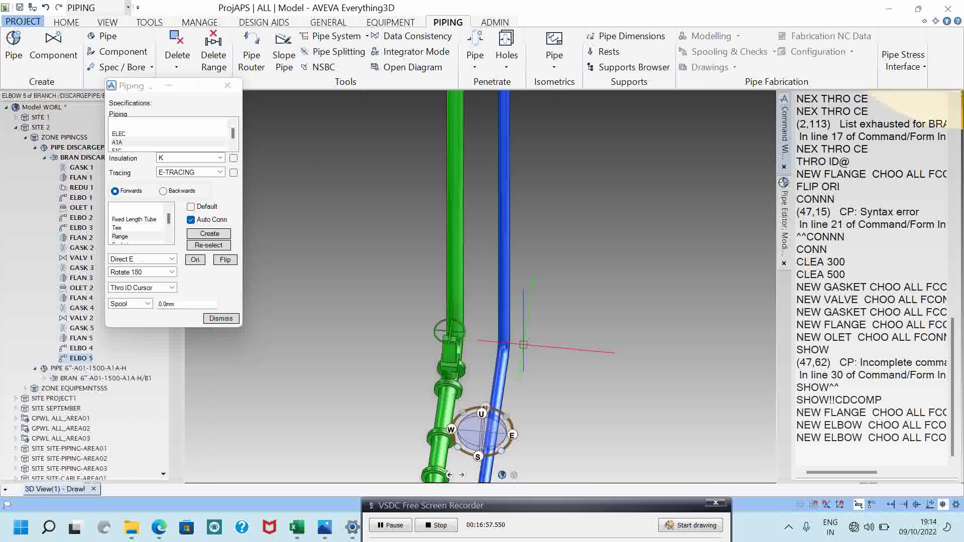
pyautogui.click(509, 348)
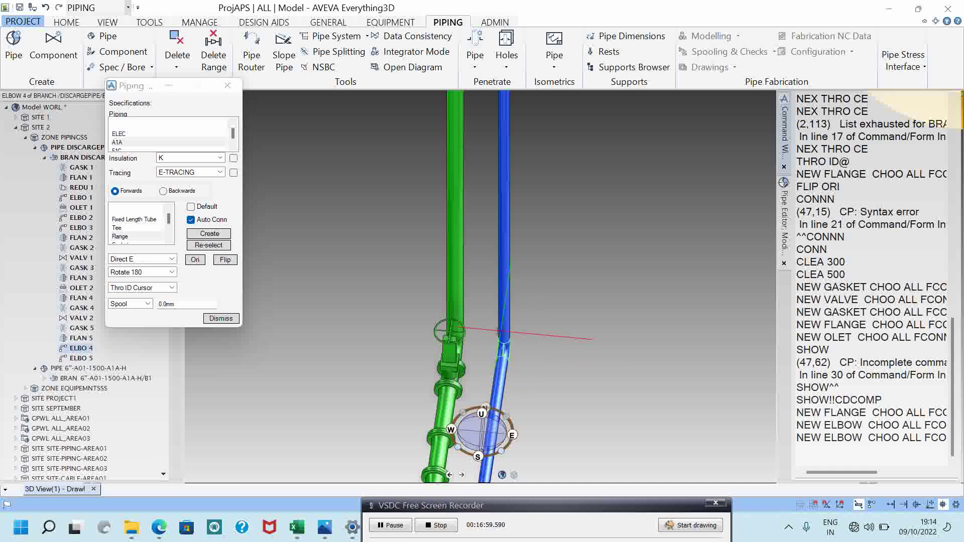
pyautogui.scroll(-3, 531, 356)
pyautogui.moveTo(530, 356); pyautogui.dragTo(529, 243, button='middle')
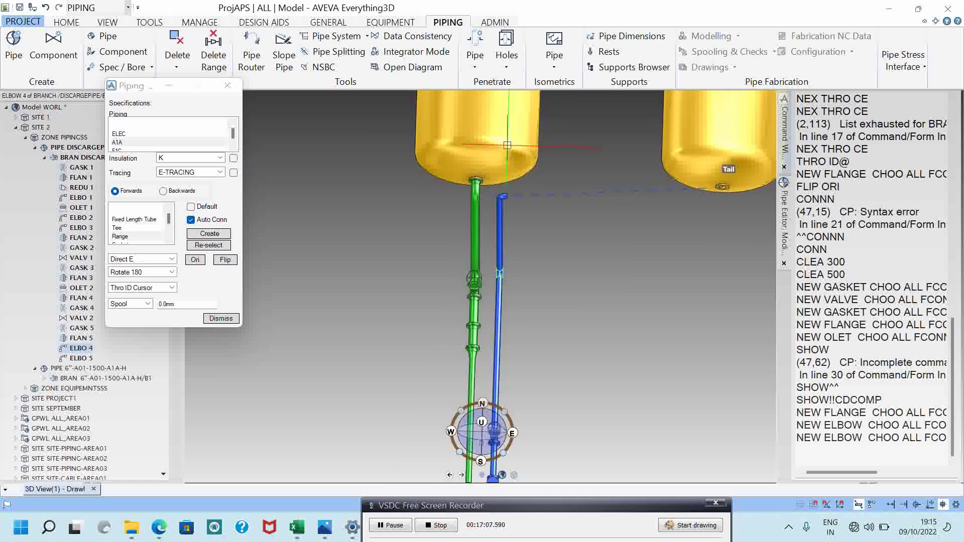
# Create another elbow after the east-directed elbow ELBO 5 by repeating NEW ELBOW CHOO ALL FCONN.
pyautogui.click(81, 358)
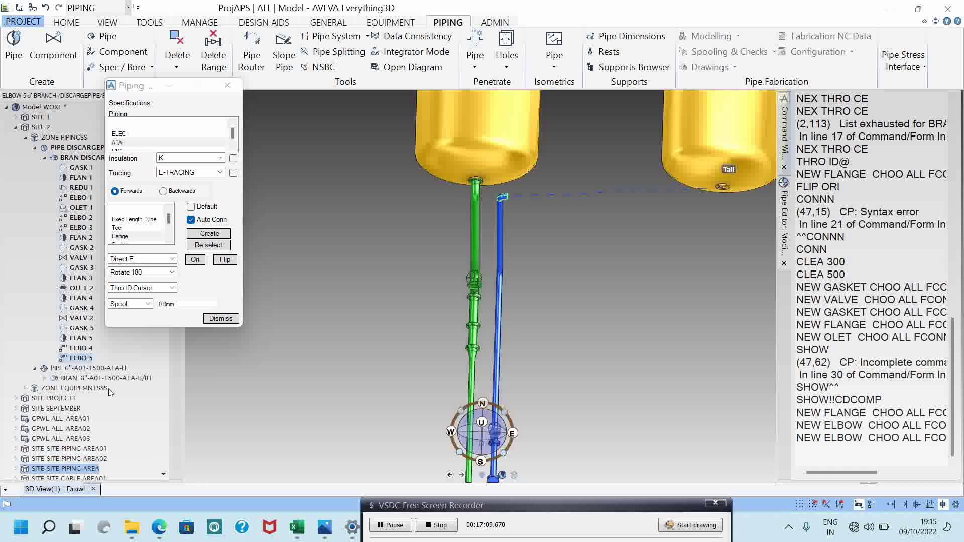
pyautogui.click(210, 234)
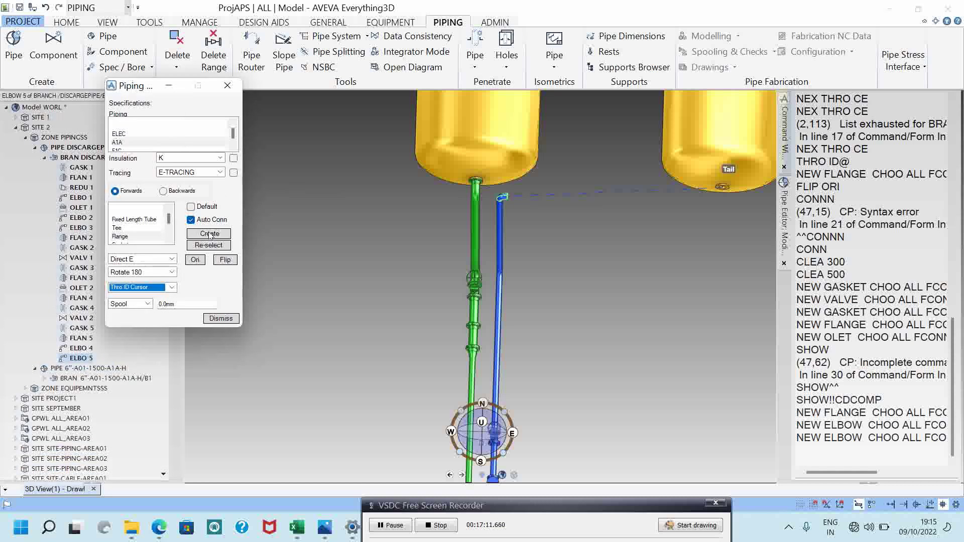
pyautogui.click(853, 448)
pyautogui.doubleClick(860, 441)
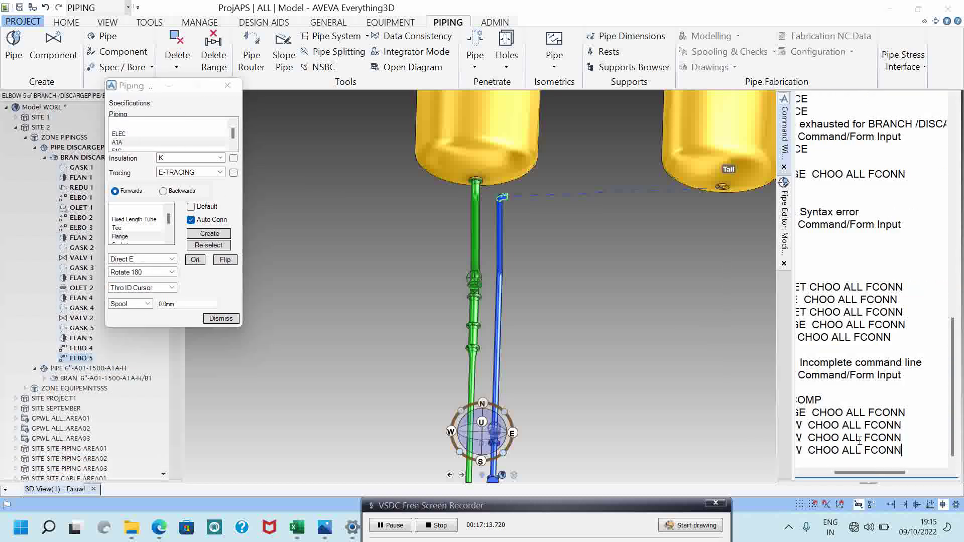
pyautogui.press('Return')
pyautogui.click(304, 181)
pyautogui.click(314, 214)
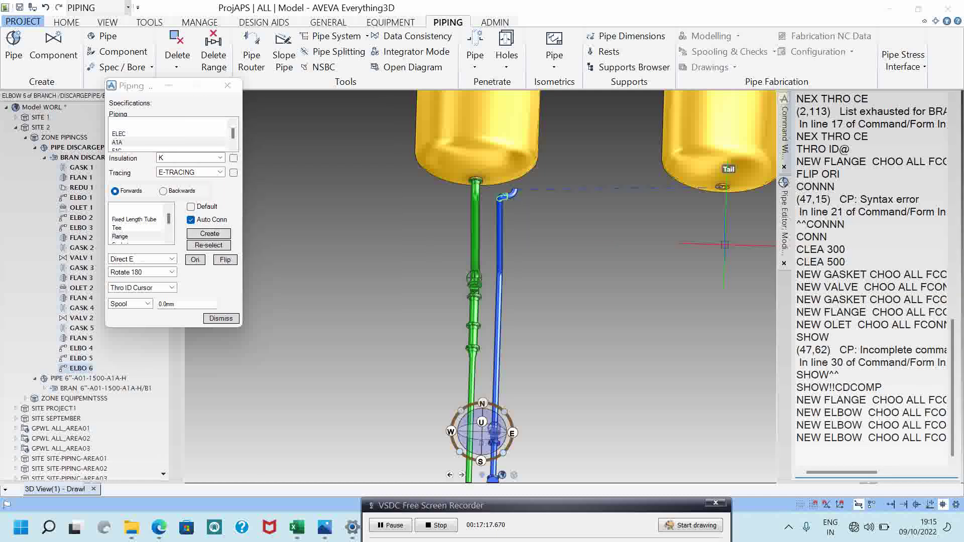
# Position the new elbow ELBO 6 with Thro ID Cursor in line with the second vessel's nozzle.
pyautogui.click(153, 287)
pyautogui.click(135, 297)
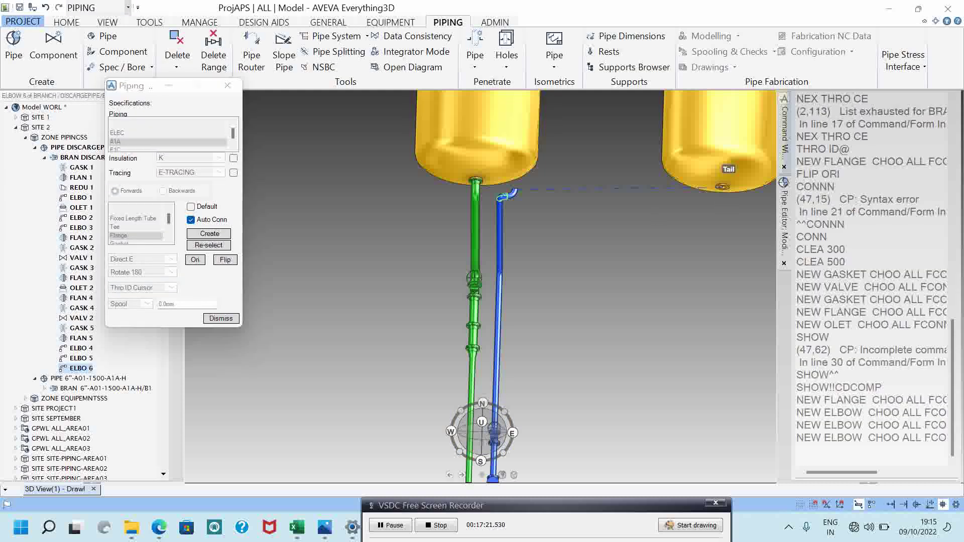
pyautogui.click(723, 186)
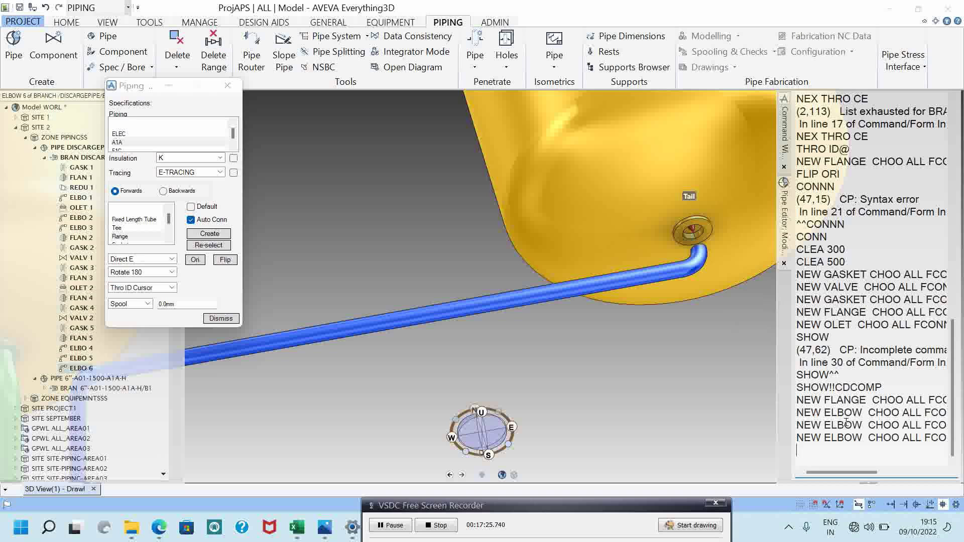
pyautogui.moveTo(676, 166); pyautogui.dragTo(661, 148, button='middle')
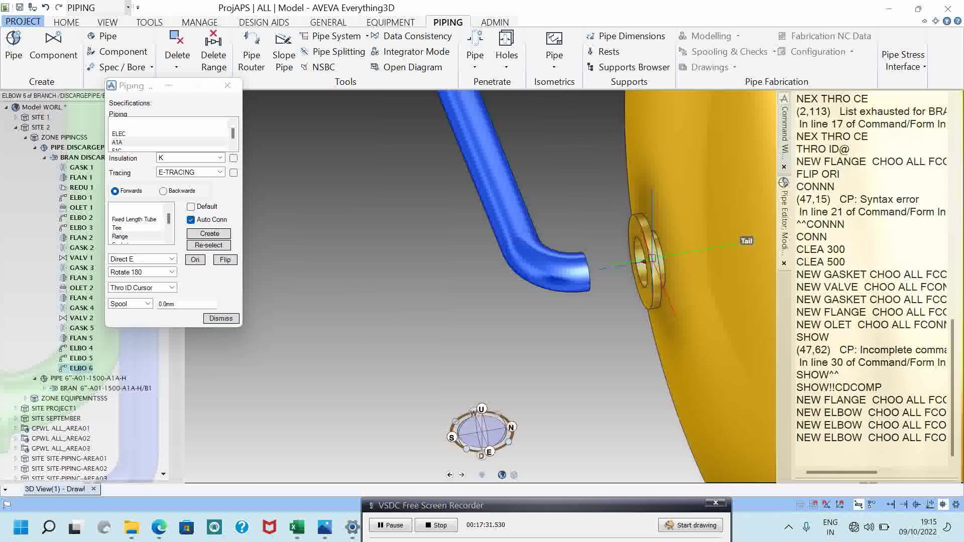
# Modify nozzle N1 on the second vessel to a 100mm bore.
pyautogui.click(652, 258)
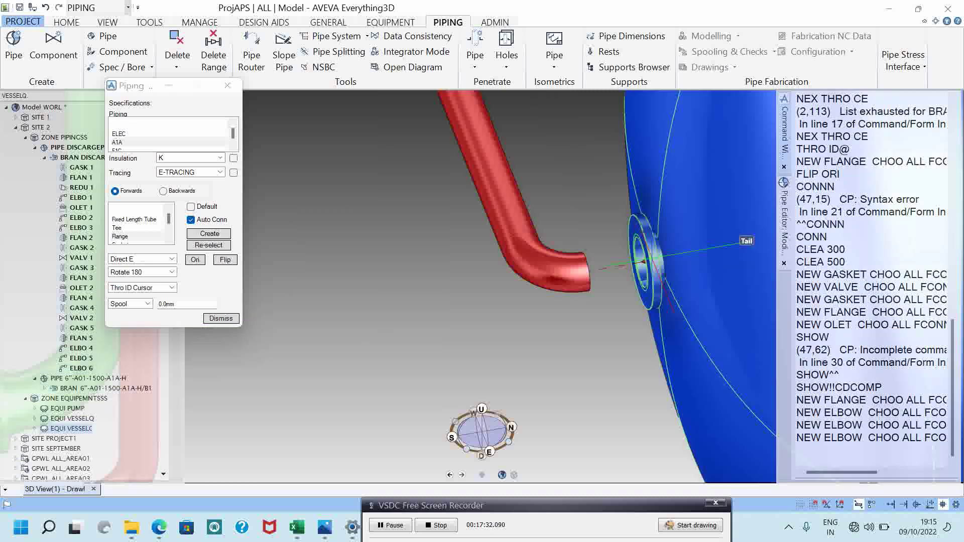
pyautogui.rightClick(653, 261)
pyautogui.click(660, 293)
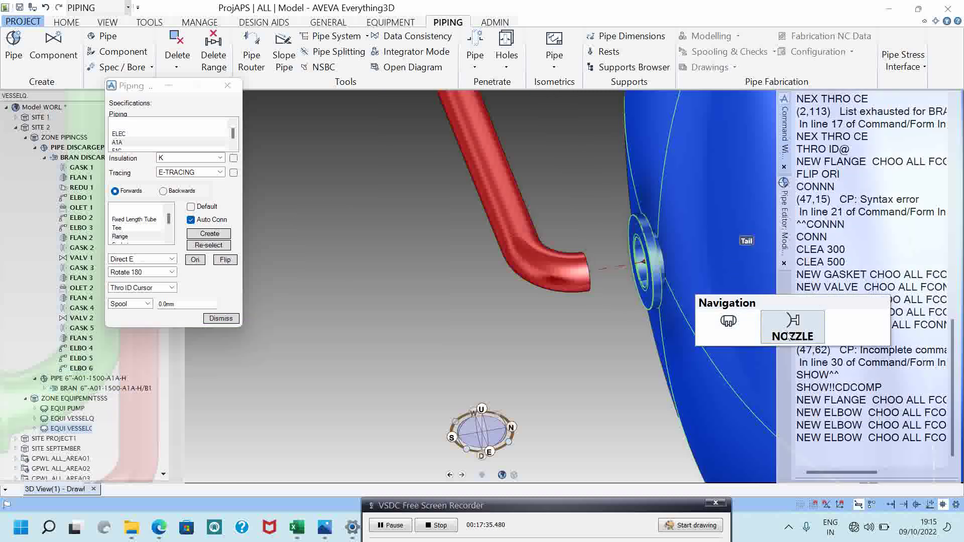
pyautogui.click(790, 334)
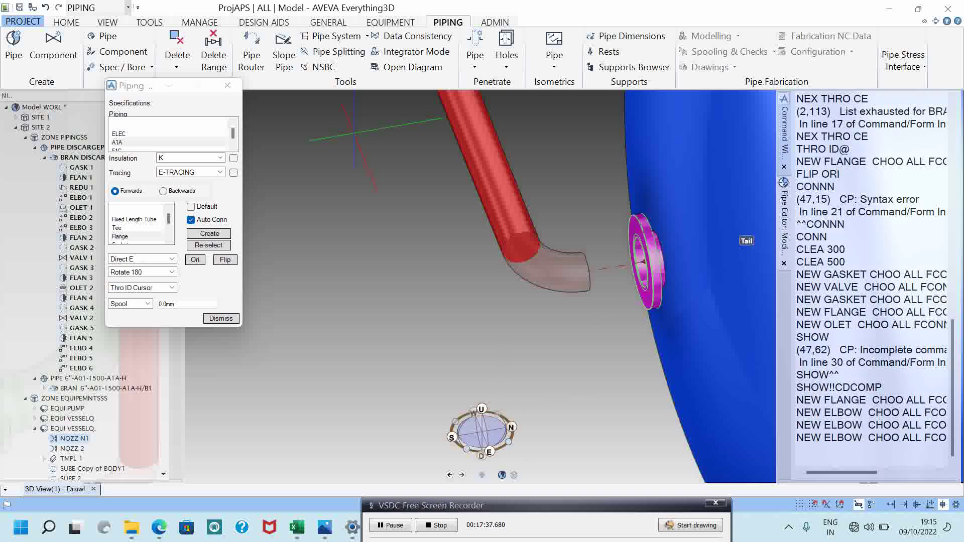
pyautogui.click(390, 22)
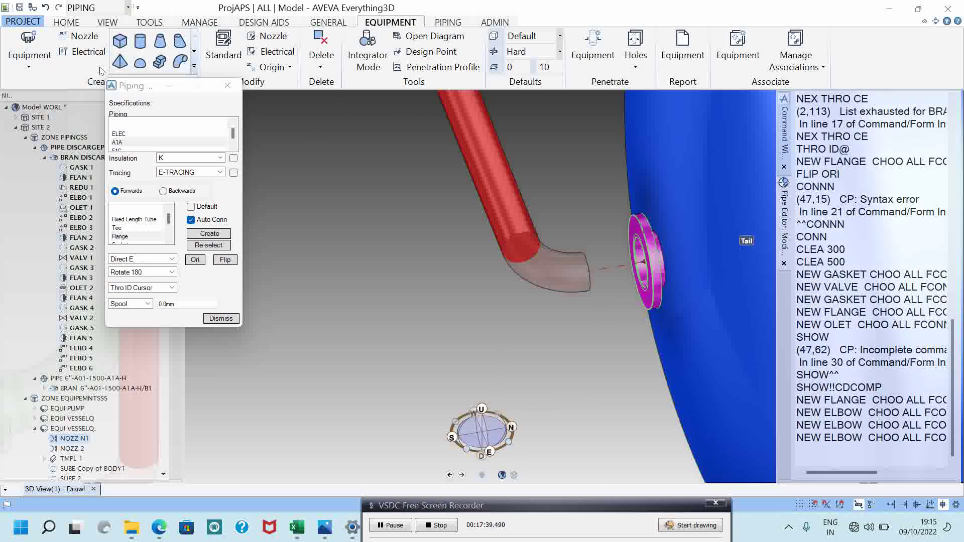
pyautogui.moveTo(121, 89); pyautogui.dragTo(108, 173)
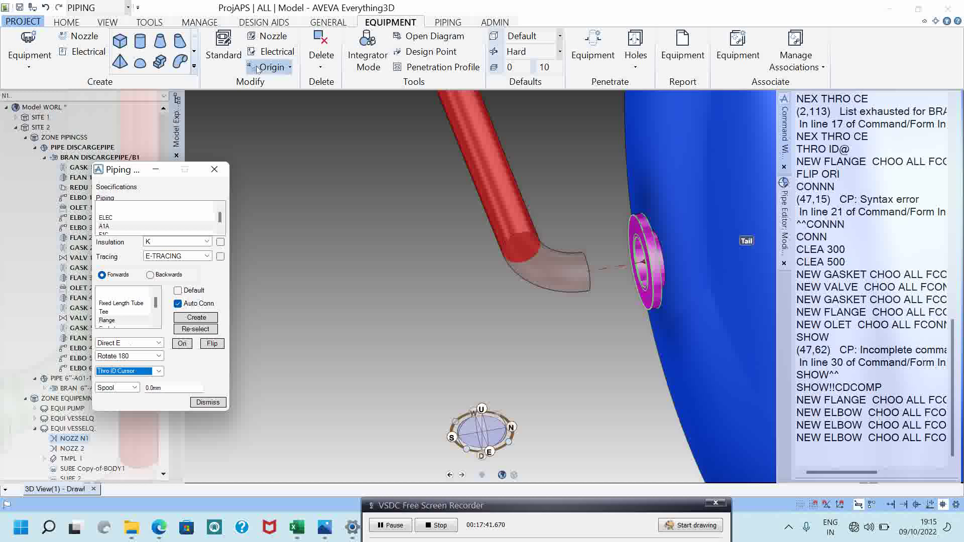
pyautogui.click(271, 36)
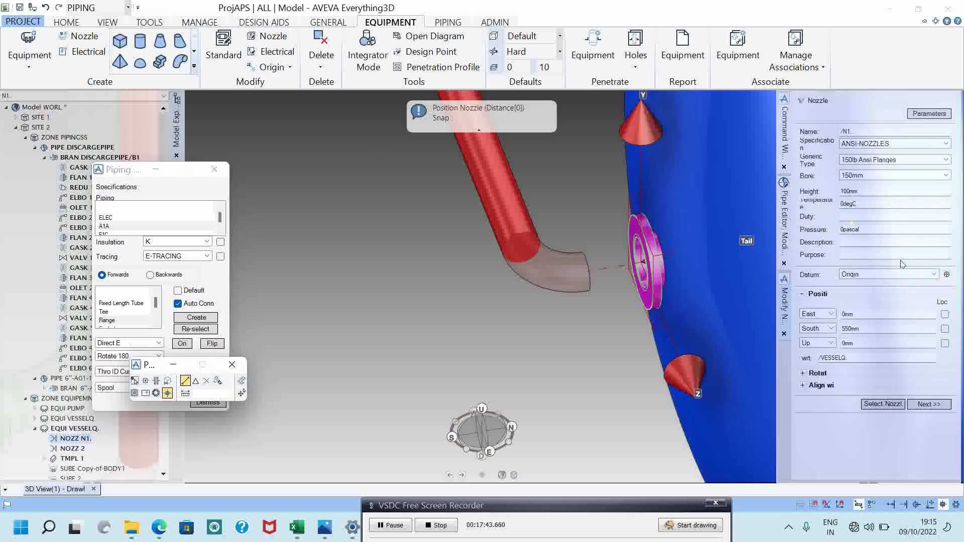
pyautogui.click(869, 177)
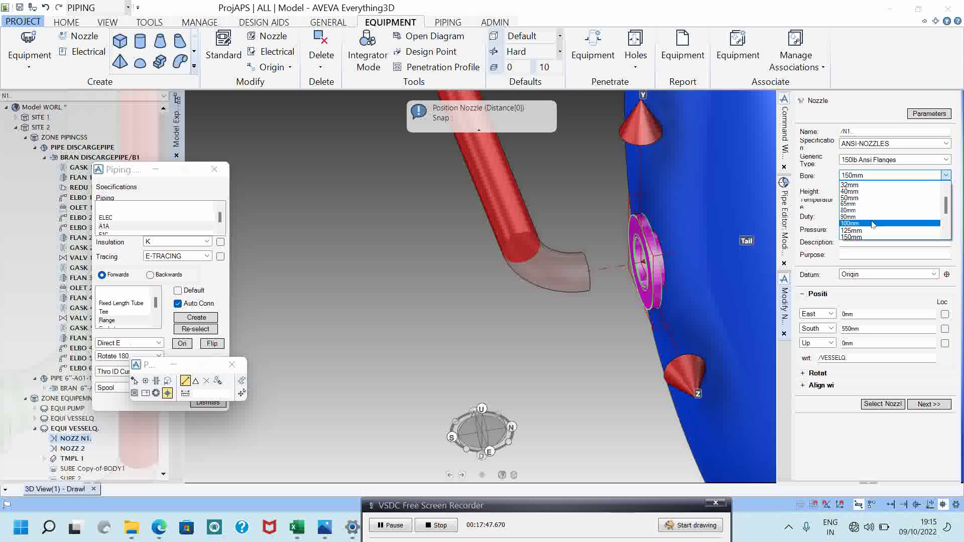
pyautogui.click(873, 224)
pyautogui.click(937, 407)
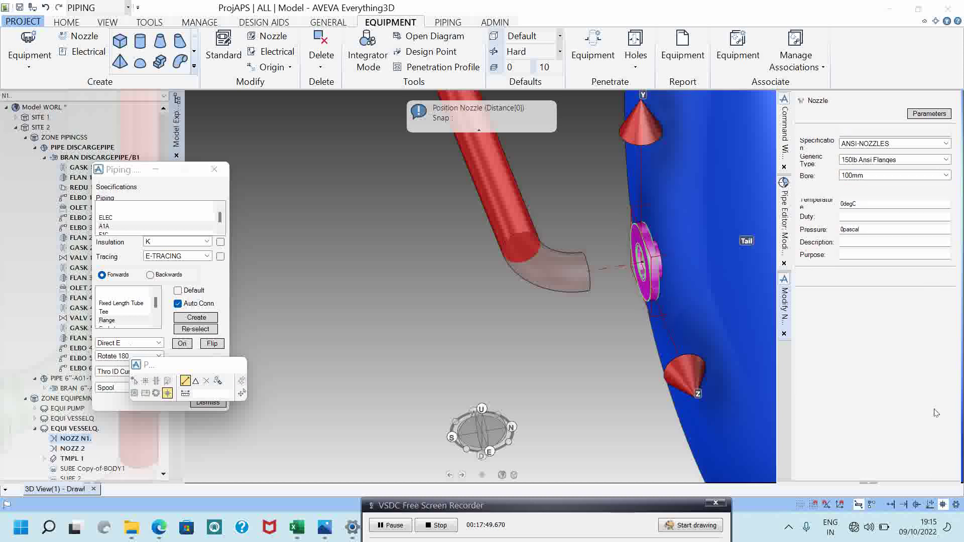
# Save the work with the resized nozzle and close the nozzle creation form.
pyautogui.hotkey('ctrl', 's')
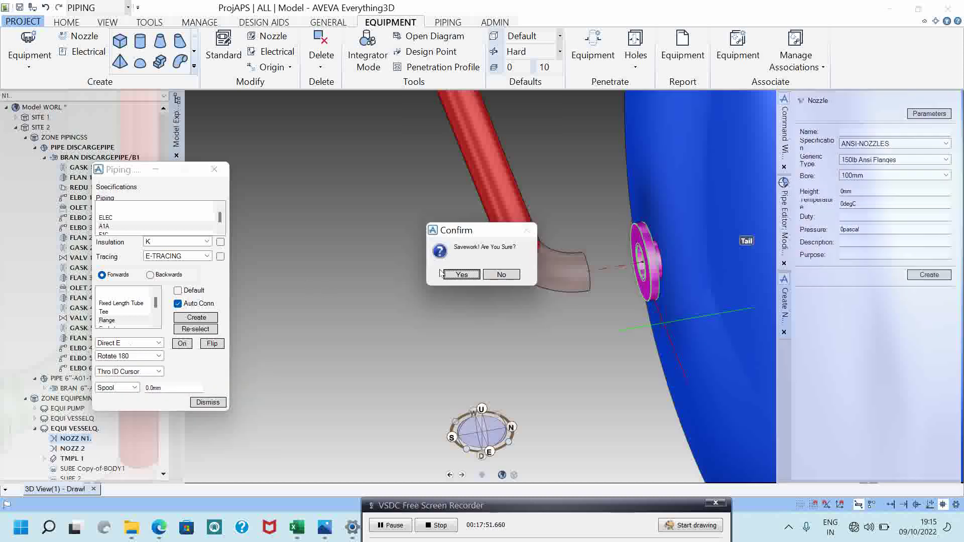
pyautogui.click(465, 278)
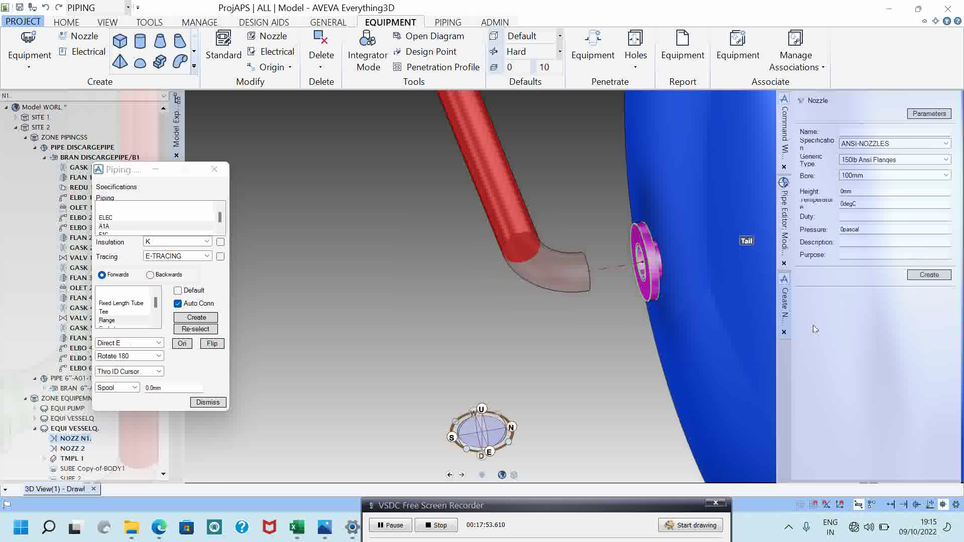
pyautogui.click(784, 333)
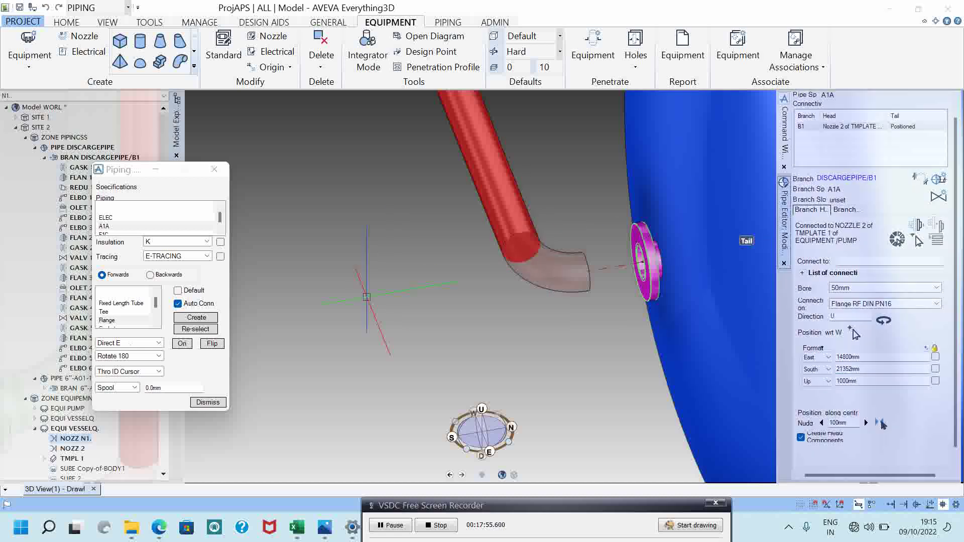
# Create a flange after elbow ELBO 6 with NEW FLANGE CHOO ALL FCONN, choosing TRUE FLANGE WN ANSI B16.5 #150 RF ASTM A105.
pyautogui.click(515, 246)
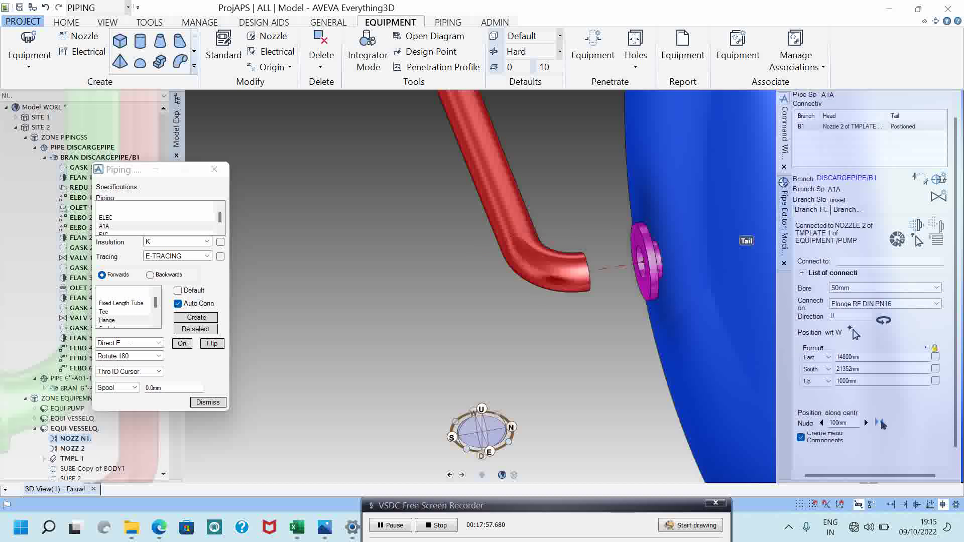
pyautogui.click(852, 179)
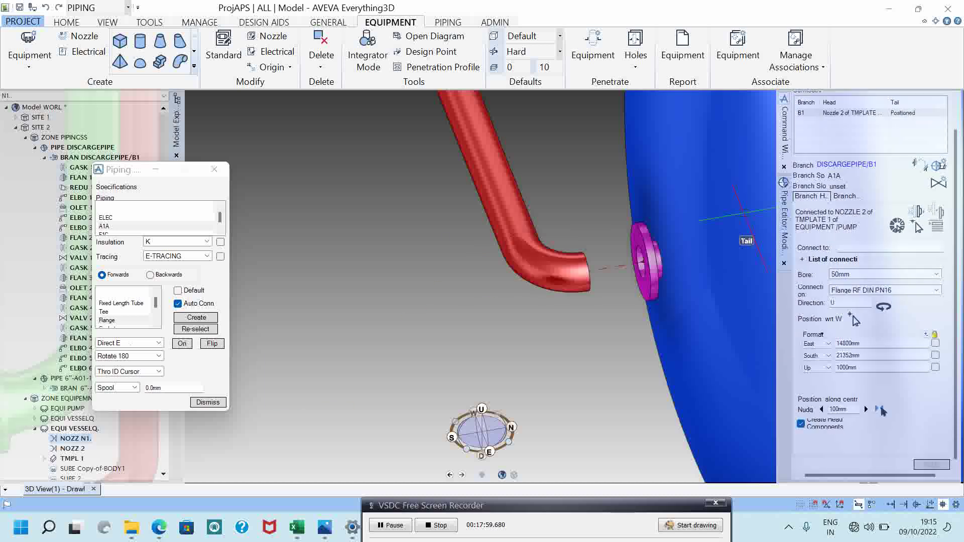
pyautogui.scroll(-3, 695, 195)
pyautogui.scroll(-3, 691, 215)
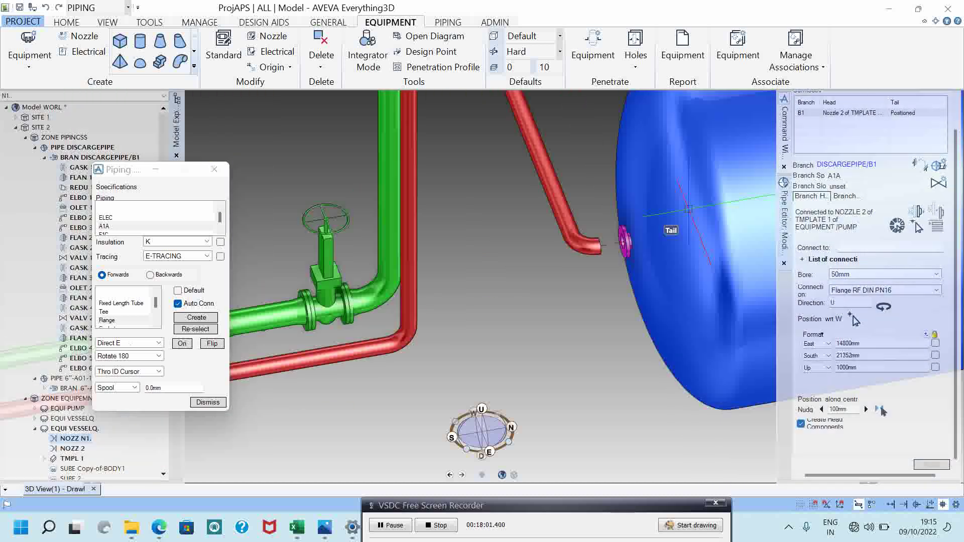
pyautogui.click(85, 157)
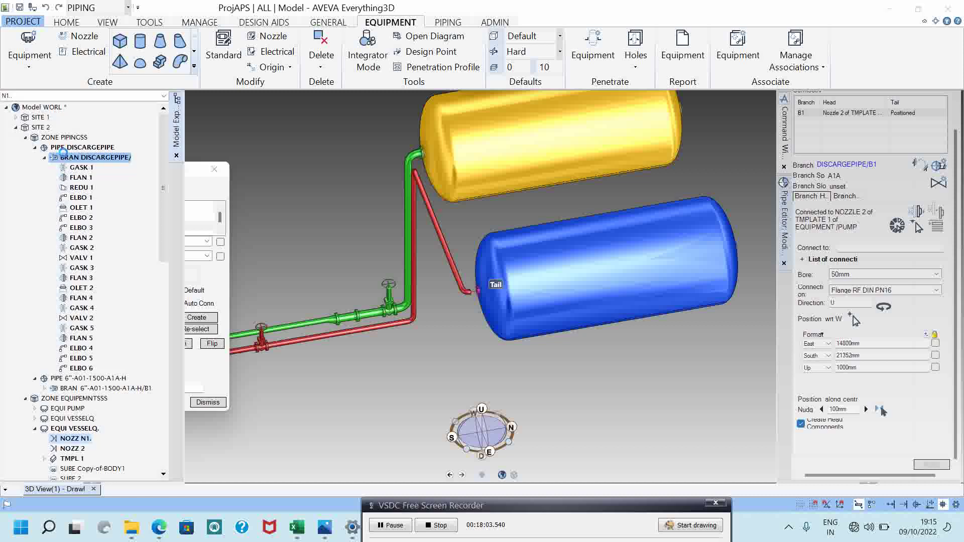
pyautogui.scroll(3, 528, 299)
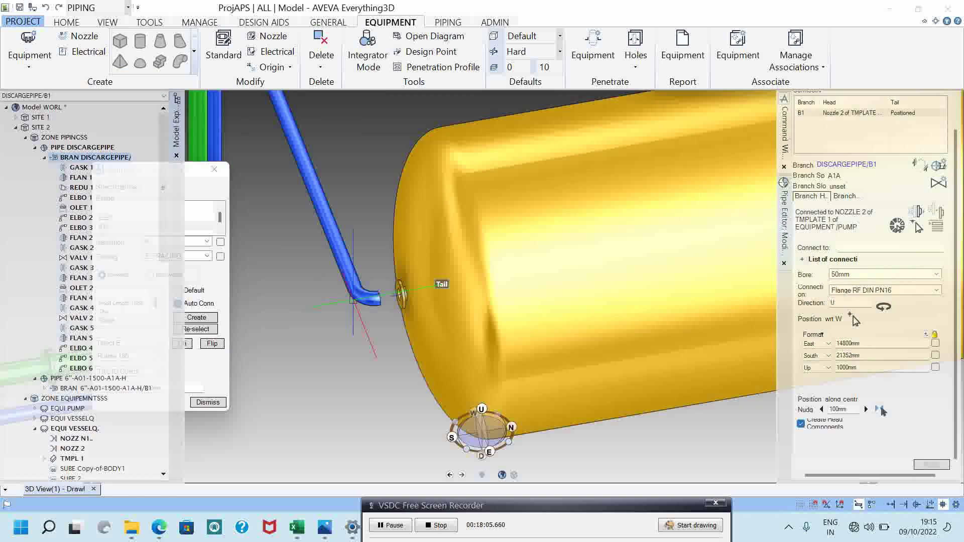
pyautogui.click(365, 300)
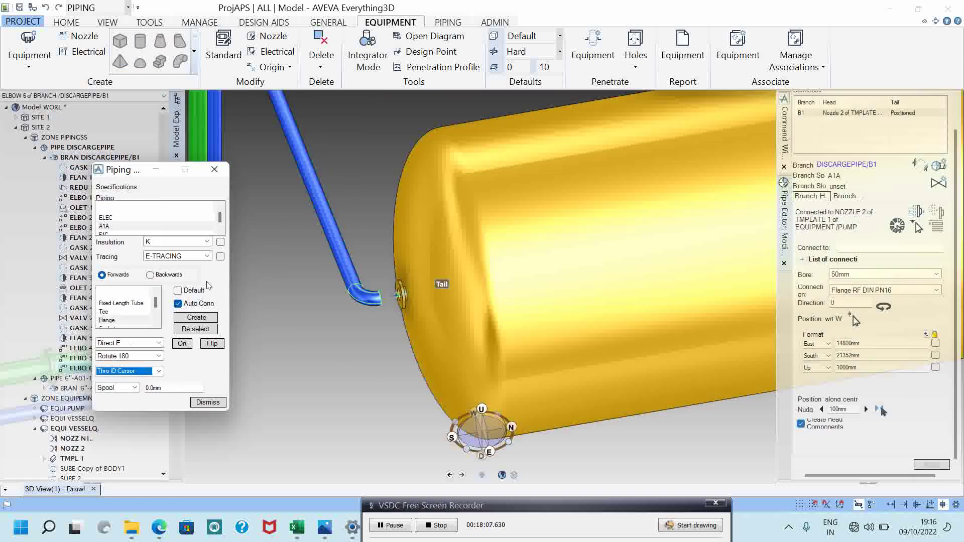
pyautogui.click(785, 128)
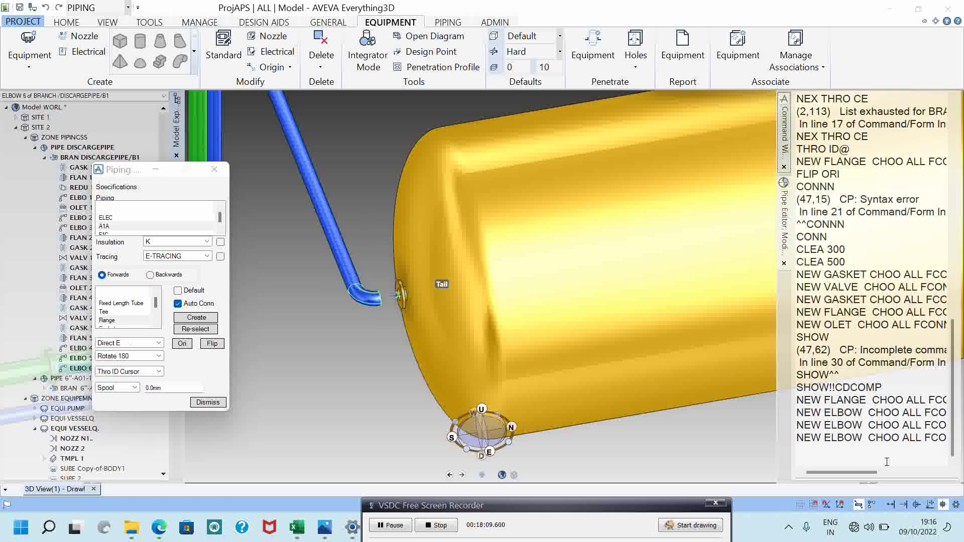
pyautogui.click(877, 401)
pyautogui.press('Return')
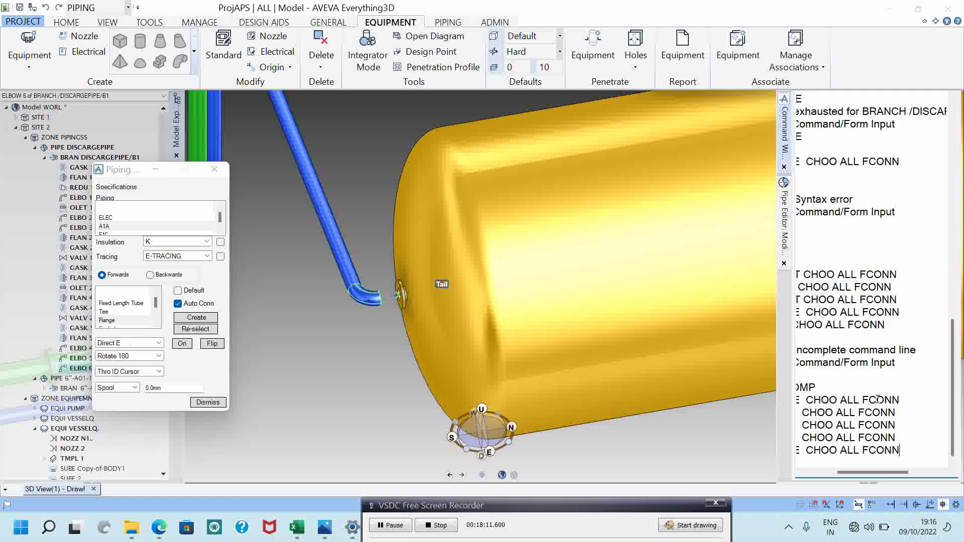
pyautogui.click(270, 191)
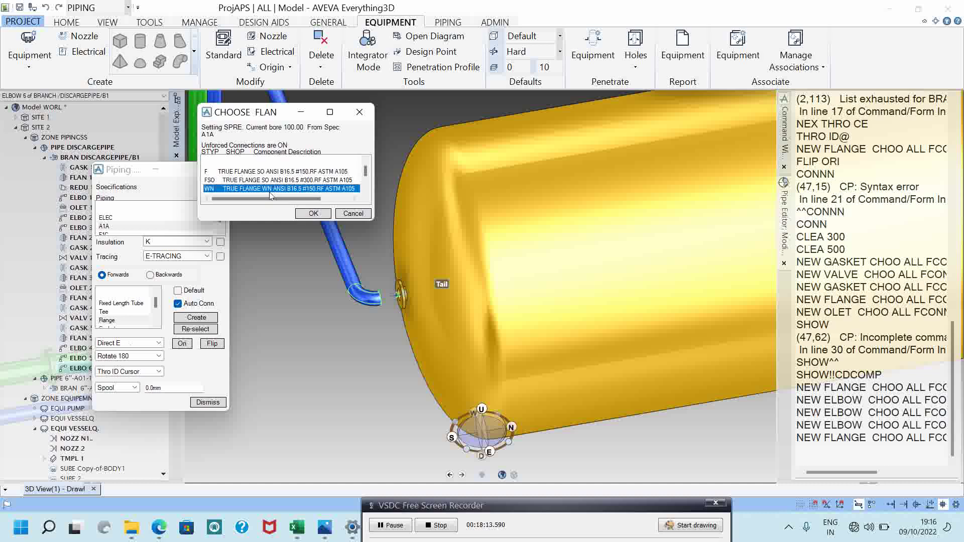
pyautogui.click(313, 214)
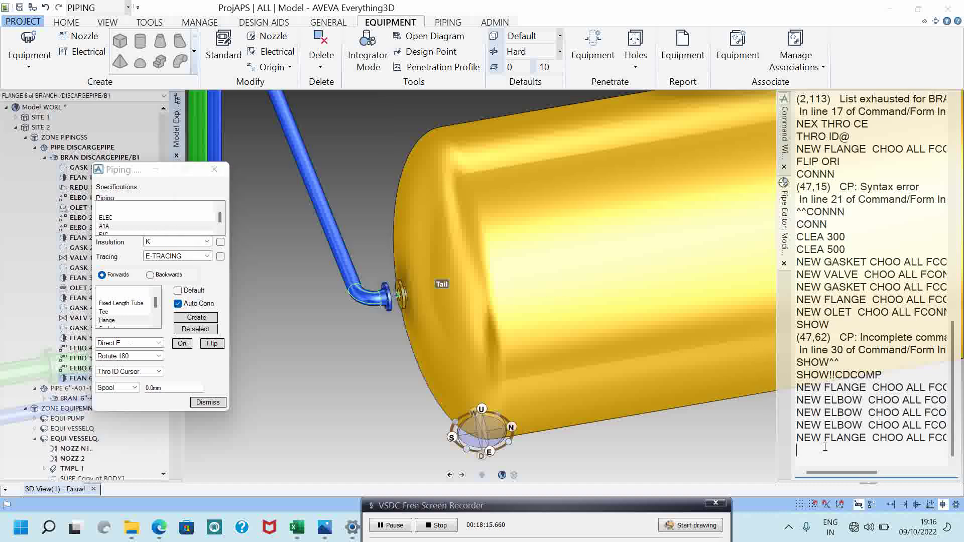
# Create a gasket after the new flange with NEW GASKET CHOO ALL FCONN, choosing FALS GASKET RF 1.5MM ANSI B16.5 #150.
pyautogui.doubleClick(842, 437)
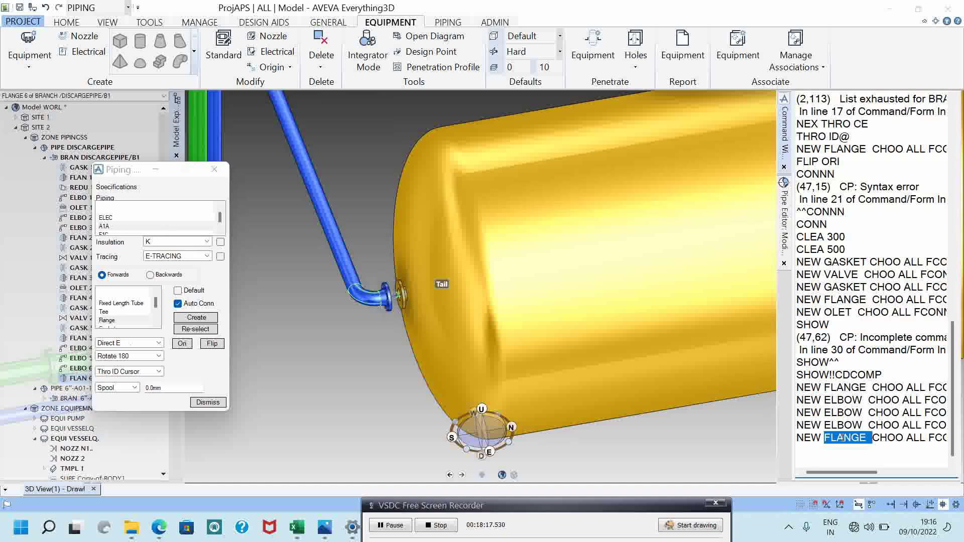
pyautogui.moveTo(888, 475); pyautogui.dragTo(803, 480)
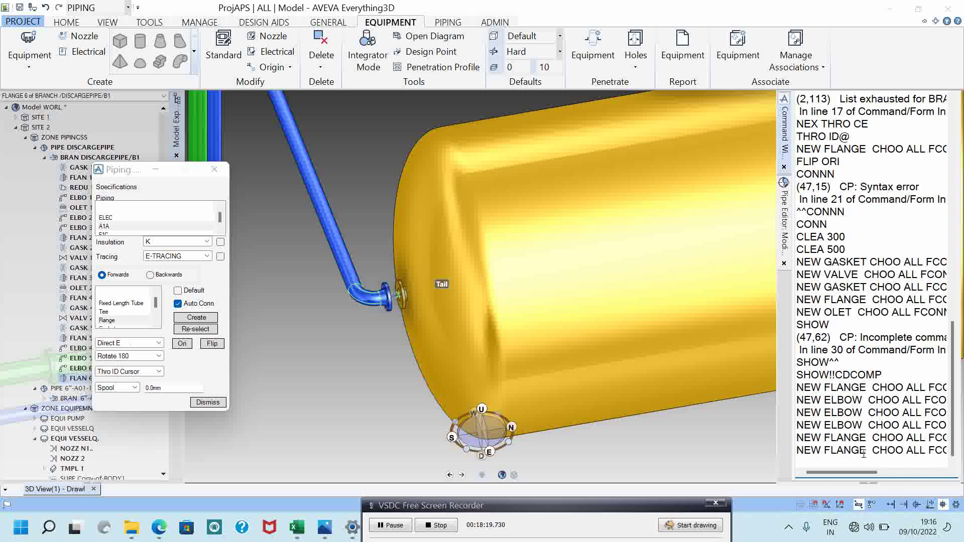
pyautogui.press('BackSpace')
pyautogui.press('BackSpace')
pyautogui.press('BackSpace')
pyautogui.press('BackSpace')
pyautogui.press('BackSpace')
pyautogui.press('BackSpace')
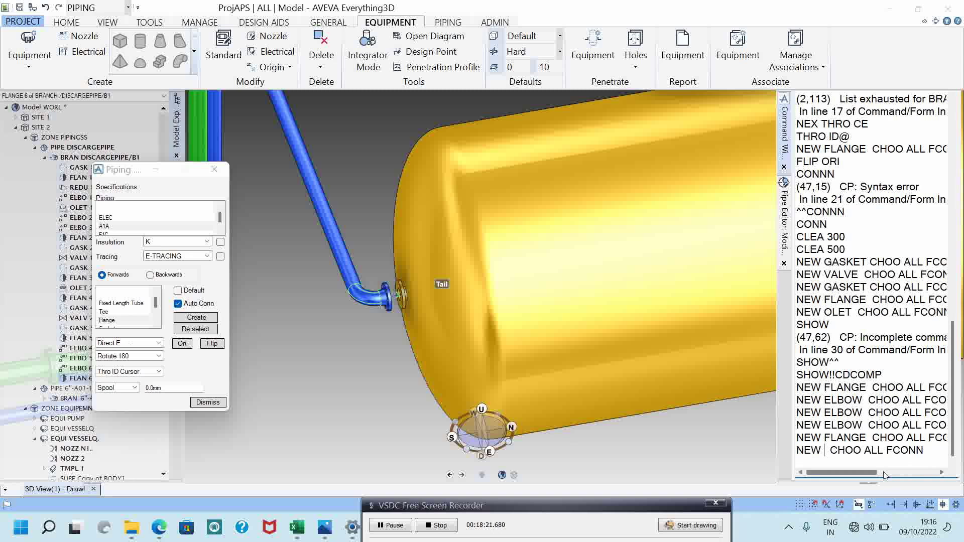
pyautogui.write('GASKET')
pyautogui.press('Return')
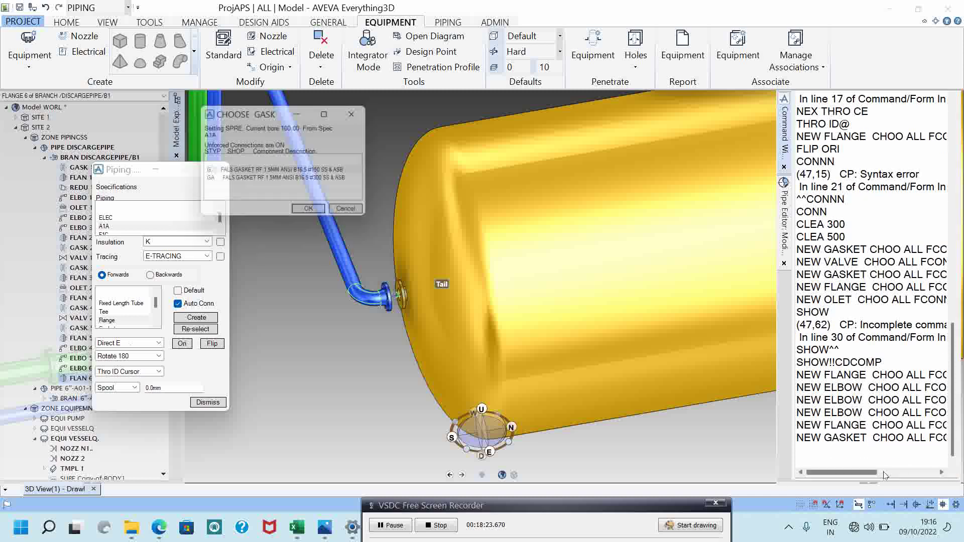
pyautogui.click(281, 172)
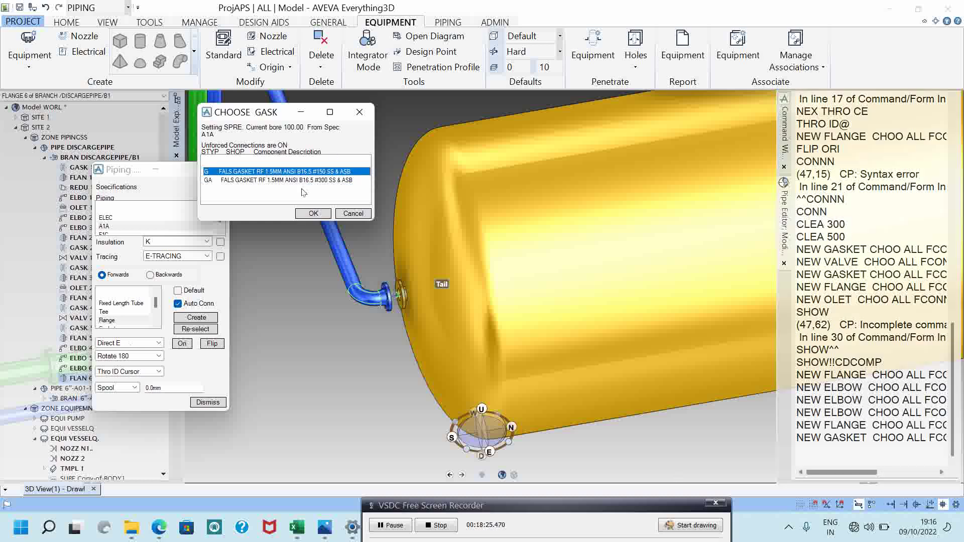
pyautogui.click(312, 214)
# Clear the command window's history and open the Connect Branch form with SHOW!!CDCONNBR.
pyautogui.scroll(5, 400, 295)
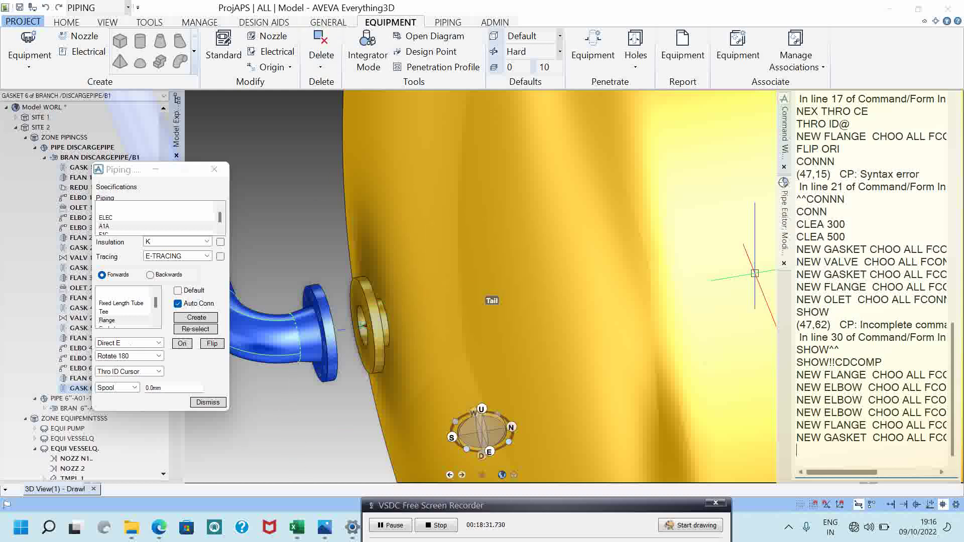
pyautogui.rightClick(943, 213)
pyautogui.click(902, 297)
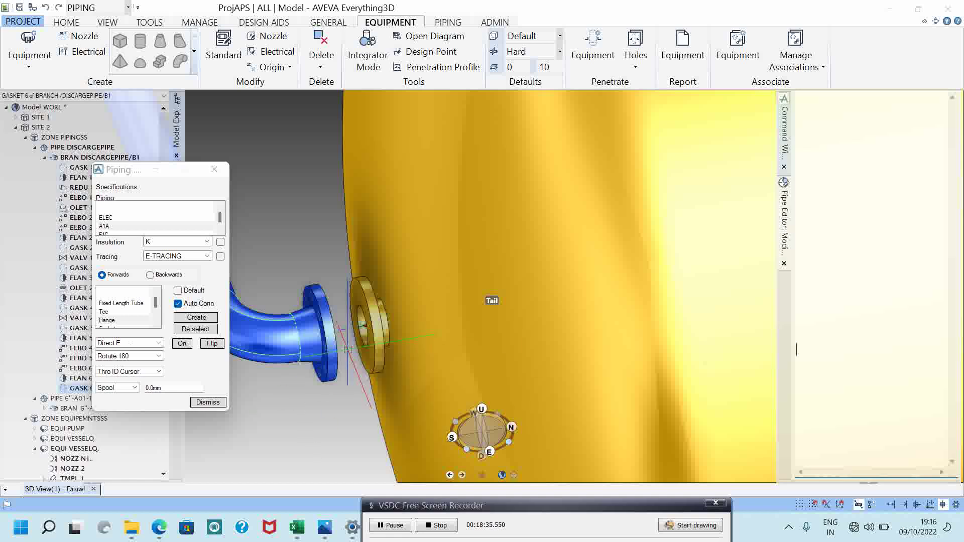
pyautogui.scroll(-3, 476, 364)
pyautogui.click(874, 383)
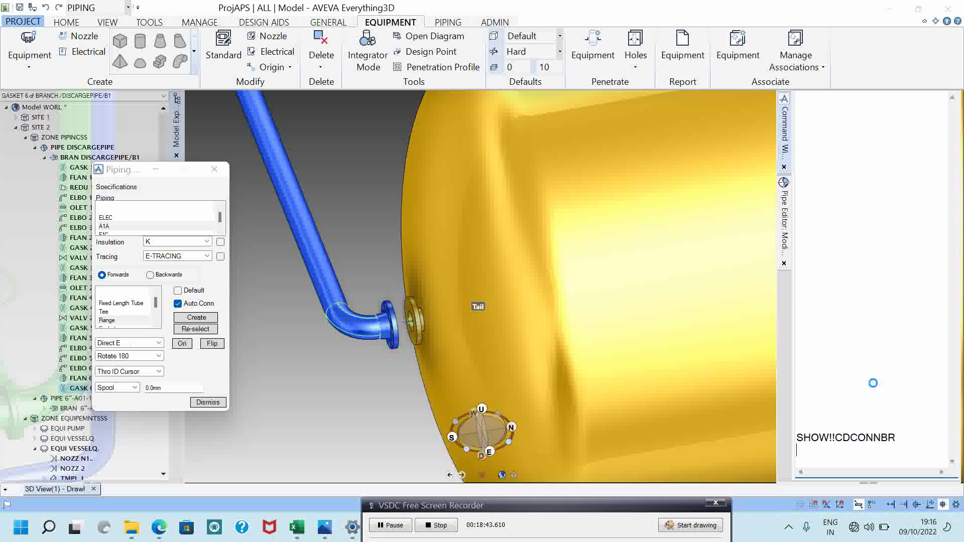
# Connect the tail of branch DISCARGEPIPE/B1 to nozzle N1 on the second vessel and close the Connect Branch form.
pyautogui.click(113, 217)
pyautogui.click(116, 240)
pyautogui.click(105, 297)
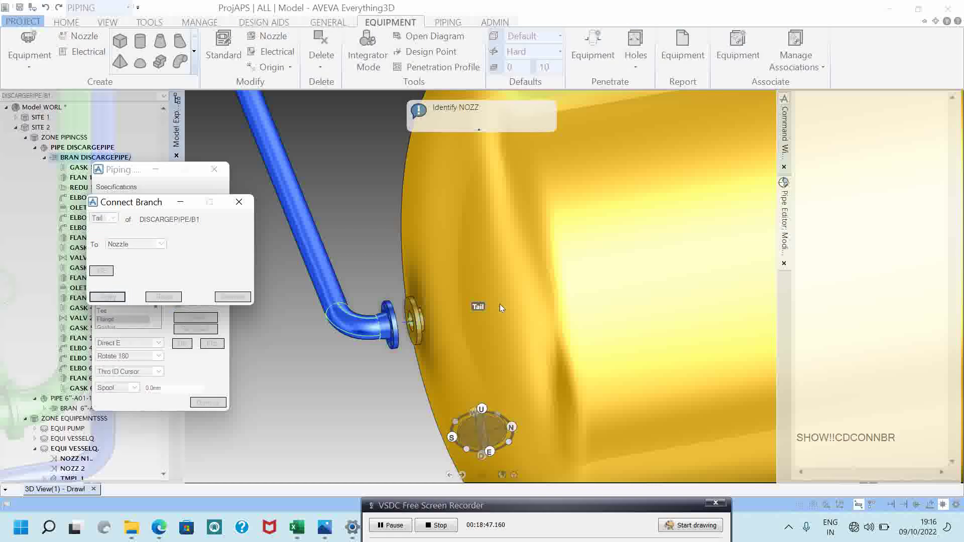
pyautogui.click(414, 327)
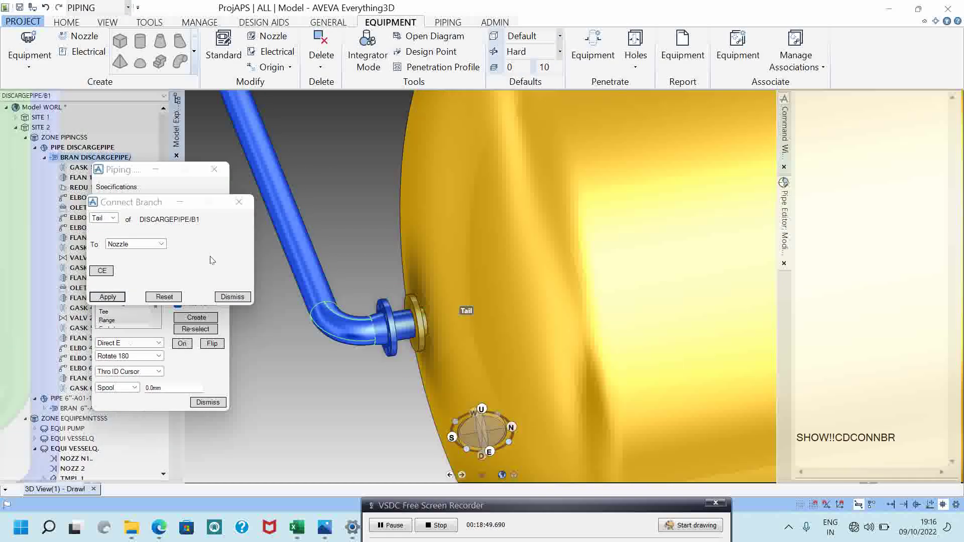
pyautogui.click(239, 201)
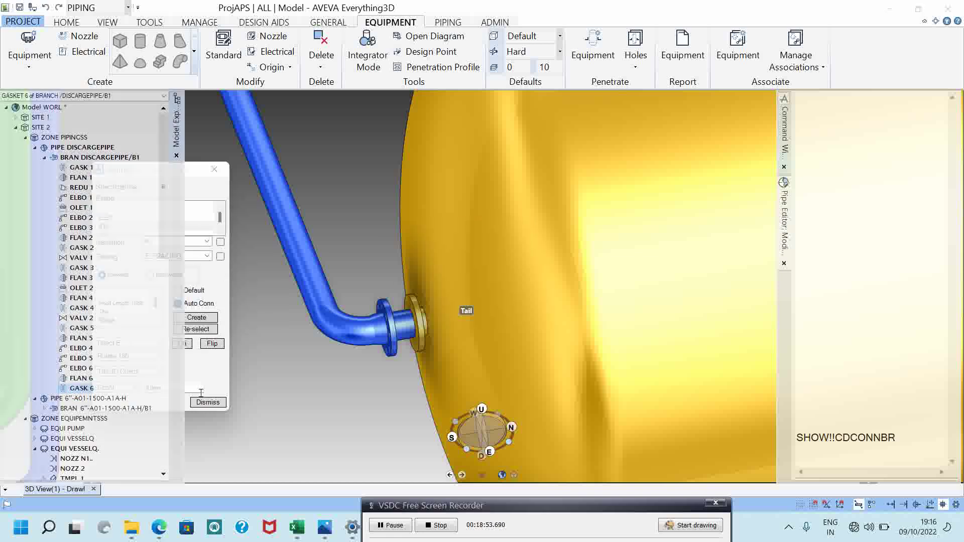
# Connect gasket GASK 6 backwards to the vessel nozzle with BAC and CONN, and connect flange FLAN 6 to it with NEX CONN.
pyautogui.click(78, 388)
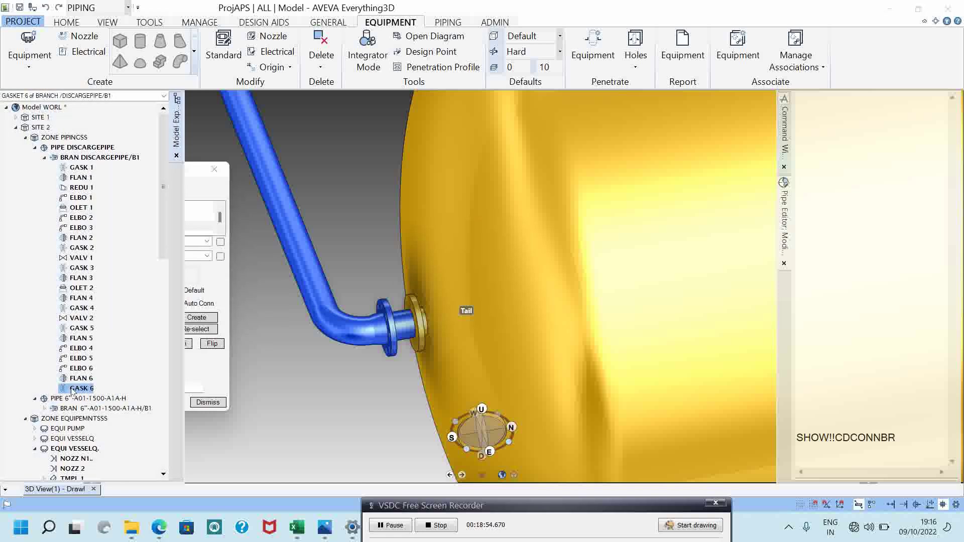
pyautogui.click(839, 455)
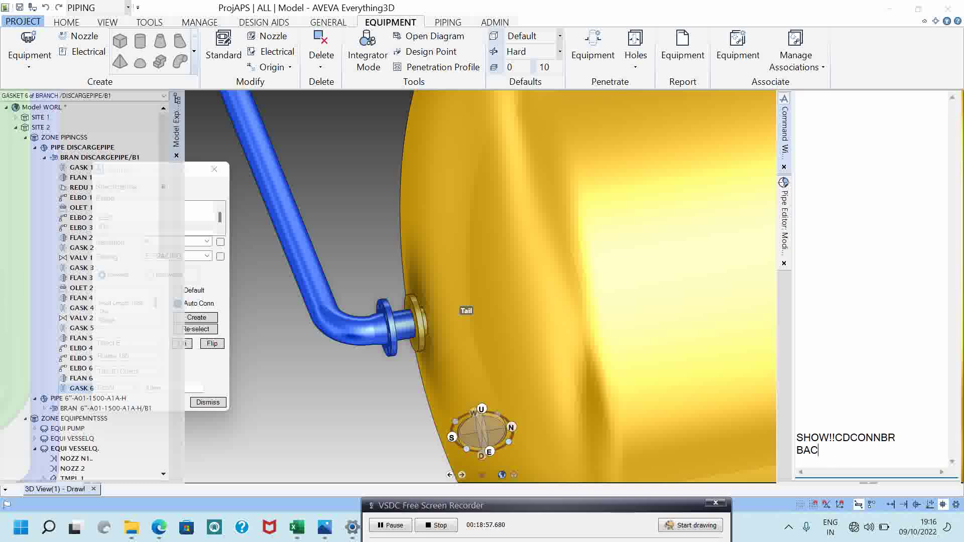
pyautogui.write('BAC')
pyautogui.press('Return')
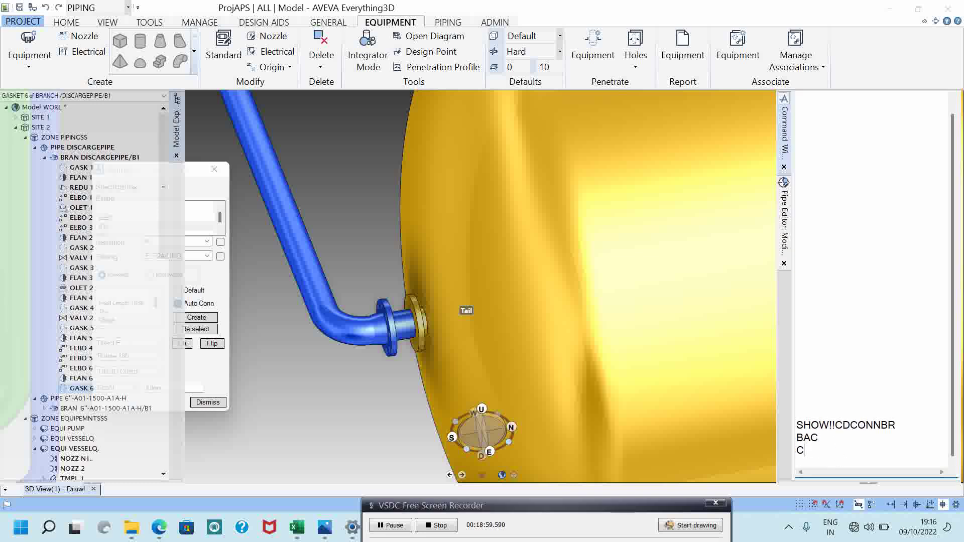
pyautogui.write('CONN')
pyautogui.press('Return')
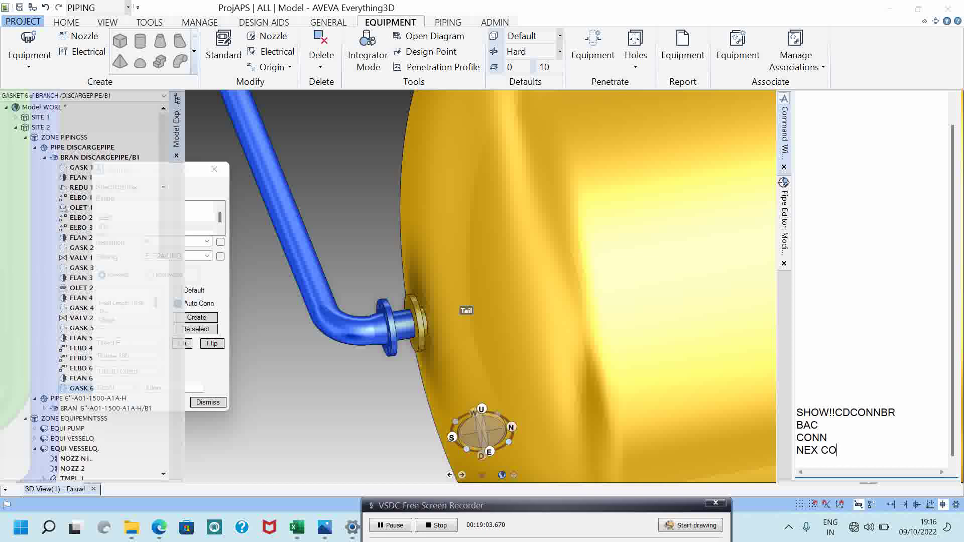
pyautogui.write('NEX CONN')
pyautogui.press('Return')
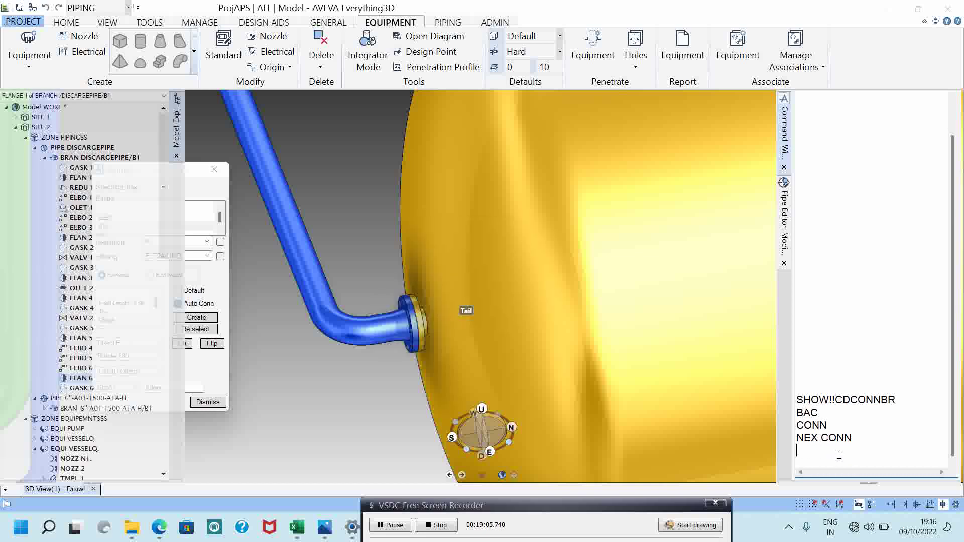
pyautogui.press('Return')
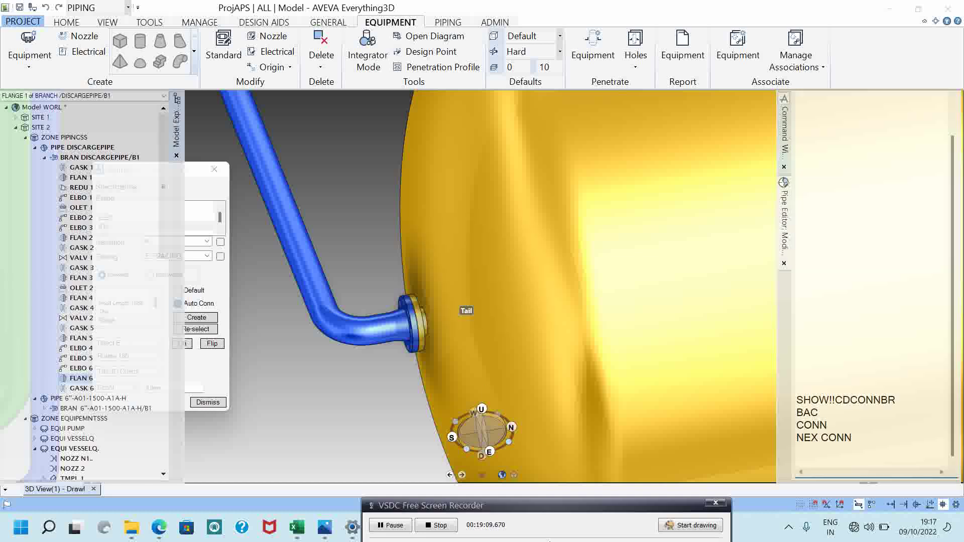
# Examine gasket GASK 6 and flange FLAN 6 in the branch and their joint with the second vessel's nozzle.
pyautogui.click(83, 388)
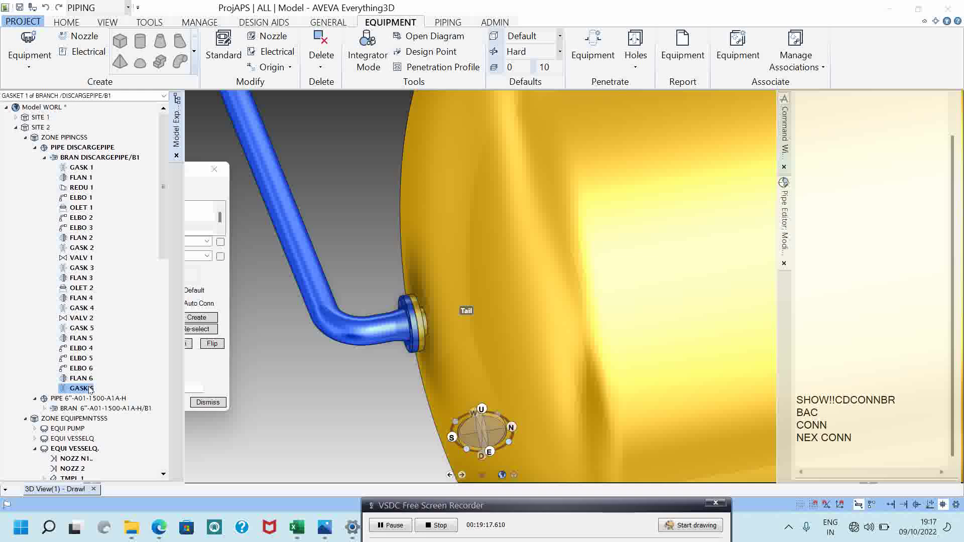
pyautogui.keyDown('shift'); pyautogui.click(85, 377); pyautogui.keyUp('shift')
pyautogui.click(84, 389)
pyautogui.keyDown('shift'); pyautogui.click(86, 381); pyautogui.keyUp('shift')
pyautogui.click(85, 389)
pyautogui.scroll(-5, 562, 226)
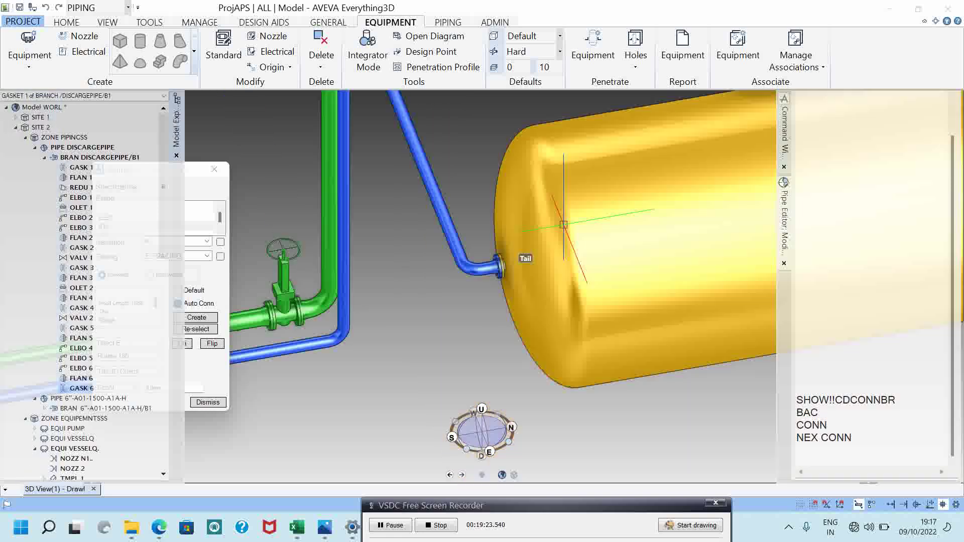